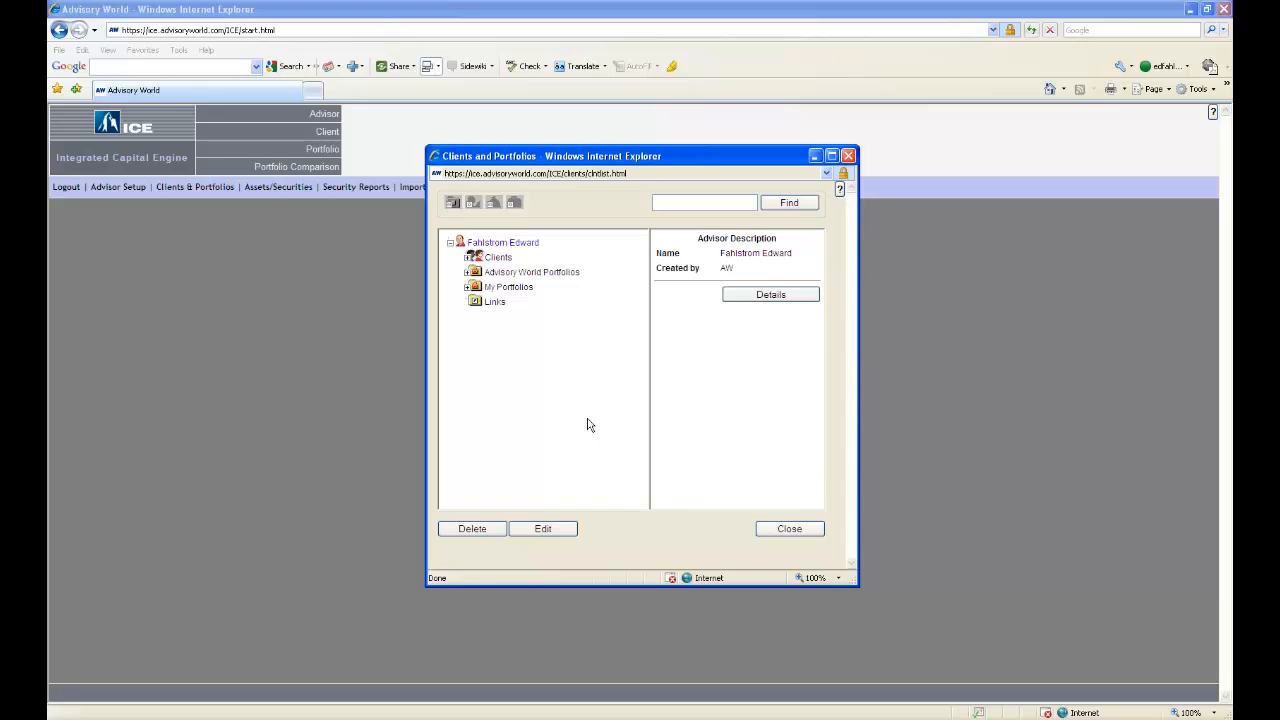
Create a new client in the Clients list and enter the client's first and last name.
{"action": "left_click", "coordinate": [498, 258]}
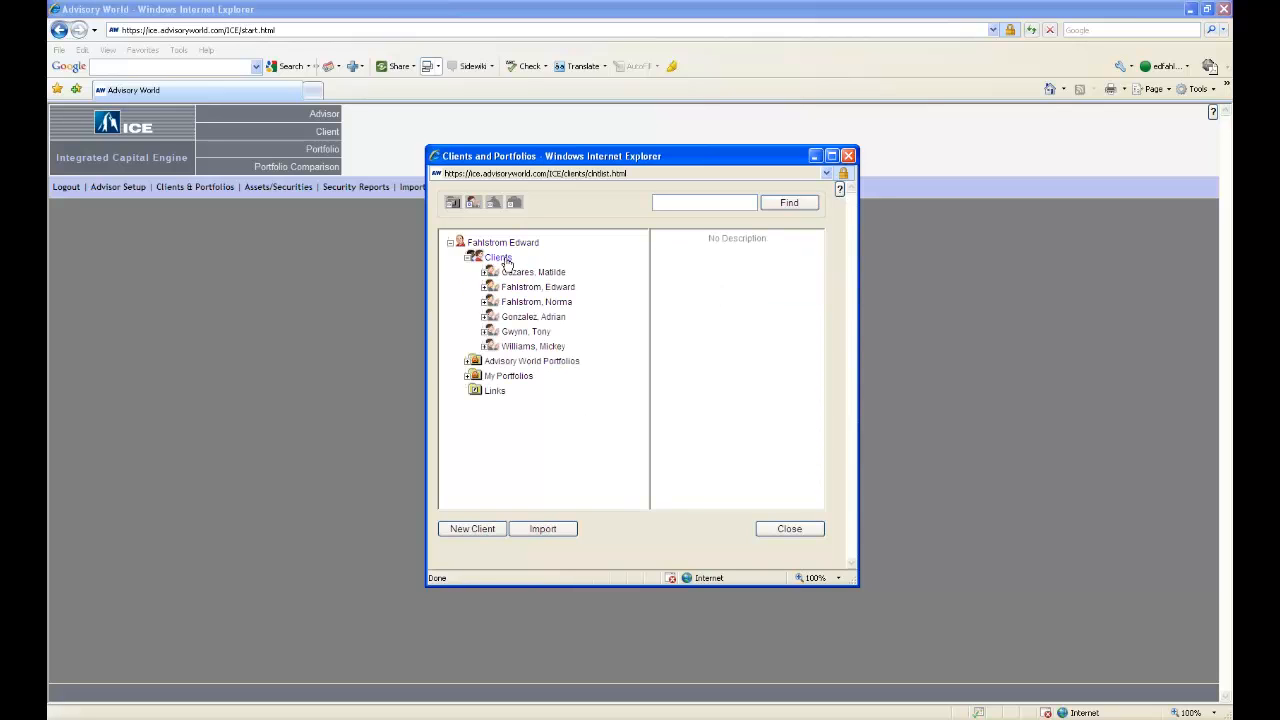
{"action": "left_click", "coordinate": [481, 532]}
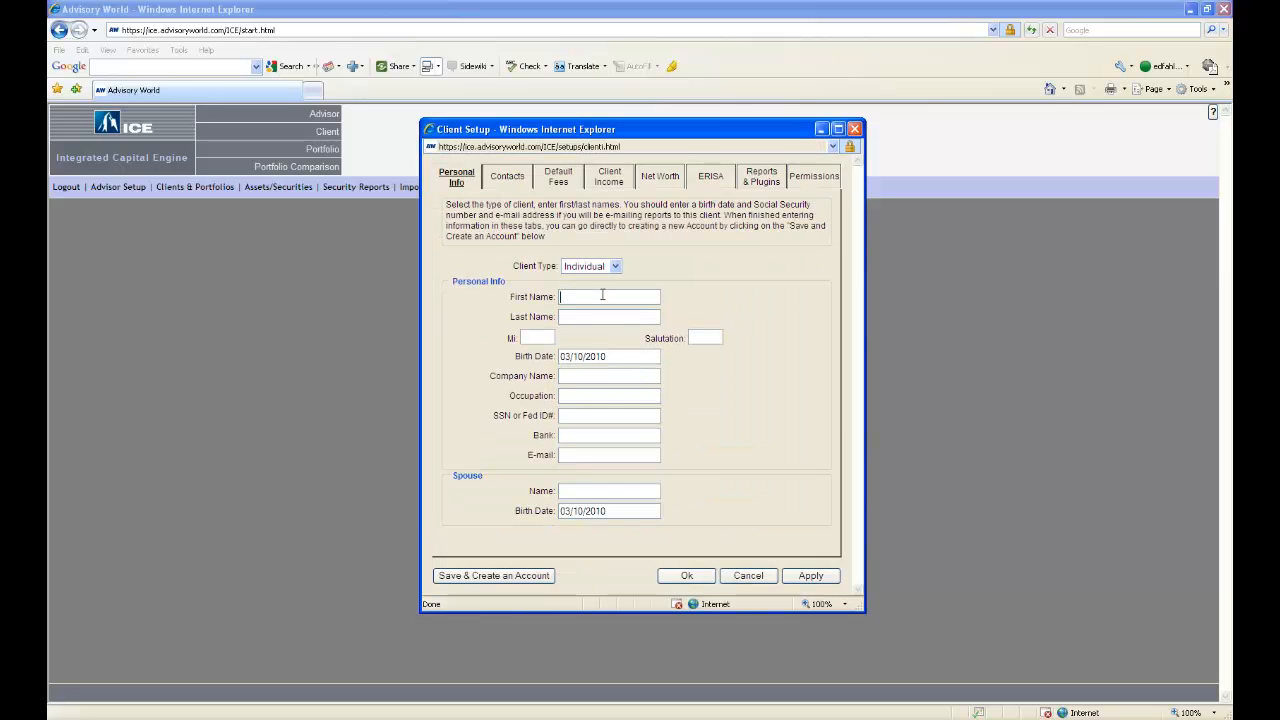
{"action": "type", "text": "Joe"}
{"action": "key", "text": "Tab"}
{"action": "type", "text": "Sample"}
Change the year in the new client's birth date.
{"action": "left_click", "coordinate": [608, 357]}
{"action": "key", "text": "BackSpace"}
{"action": "key", "text": "BackSpace"}
{"action": "key", "text": "BackSpace"}
{"action": "key", "text": "BackSpace"}
{"action": "type", "text": "1960"}
Enter the client's e-mail address and save the client, continuing to the creation of an account.
{"action": "type", "text": "joe@am"}
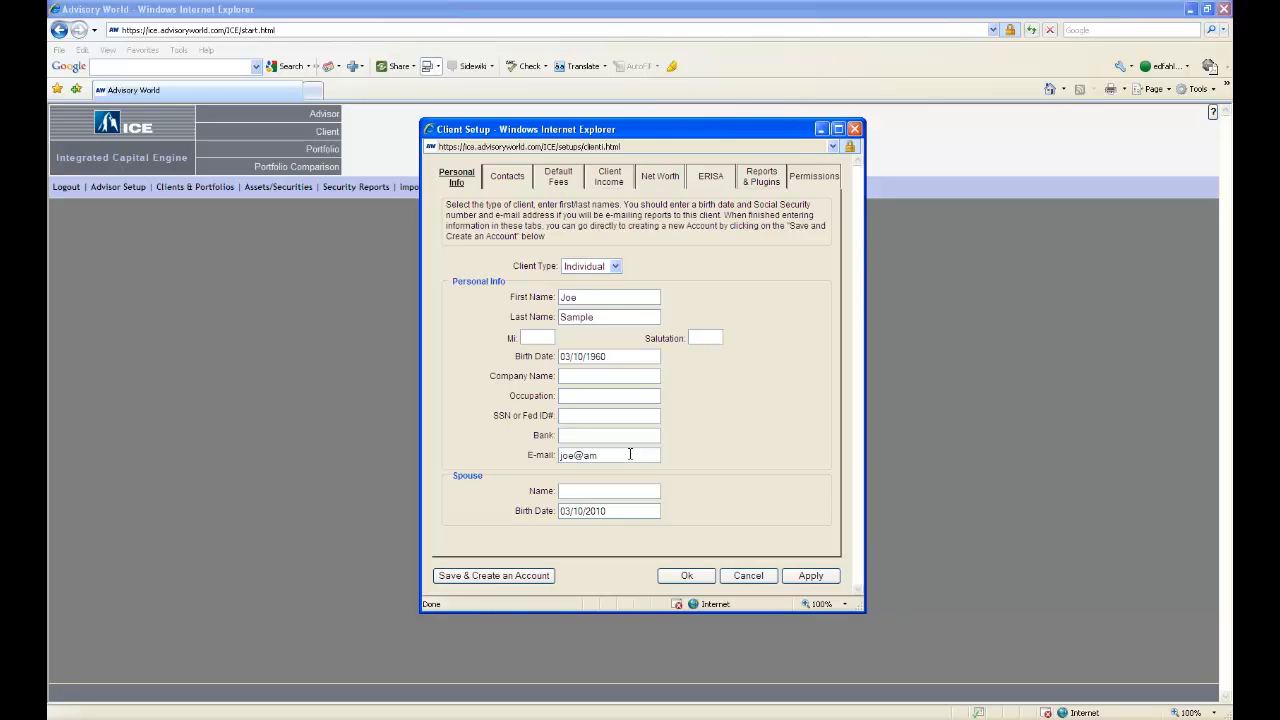
{"action": "key", "text": "BackSpace"}
{"action": "key", "text": "BackSpace"}
{"action": "type", "text": "sample.com"}
{"action": "left_click", "coordinate": [528, 576]}
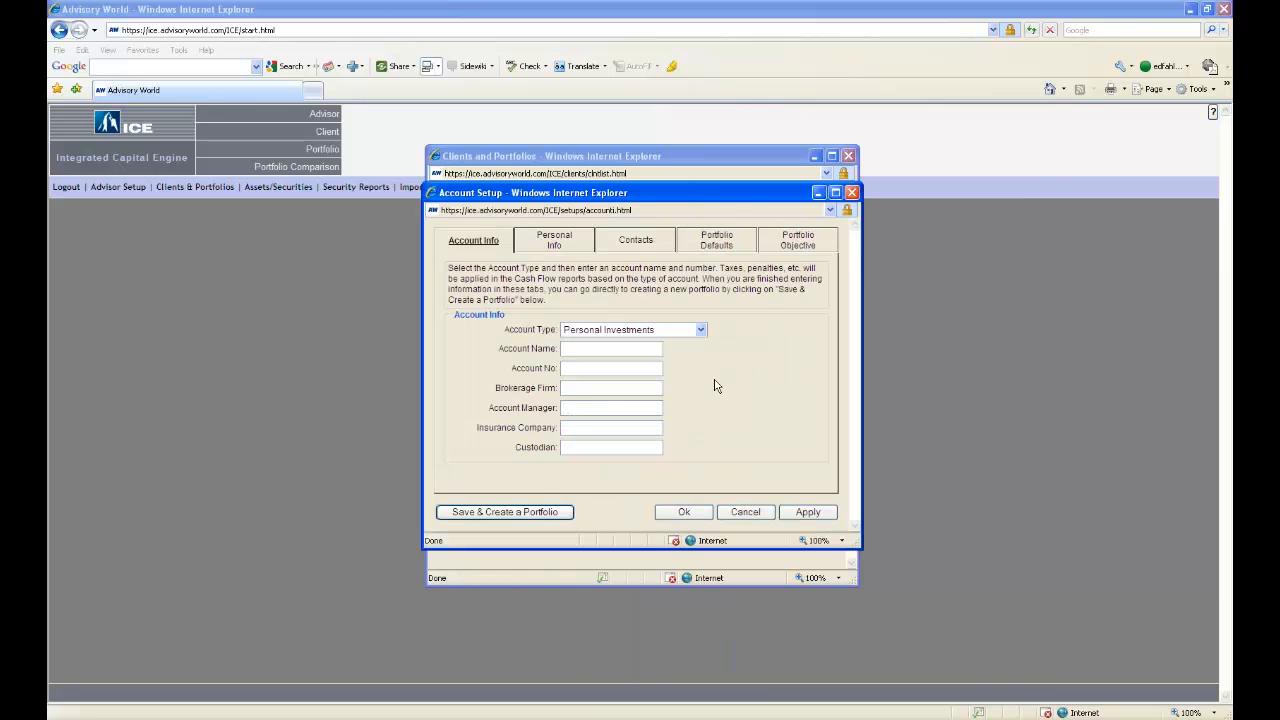
Set the account type to 401k and fill in the account name, made of the client's first name and 401k, and the account number.
{"action": "left_click", "coordinate": [701, 330]}
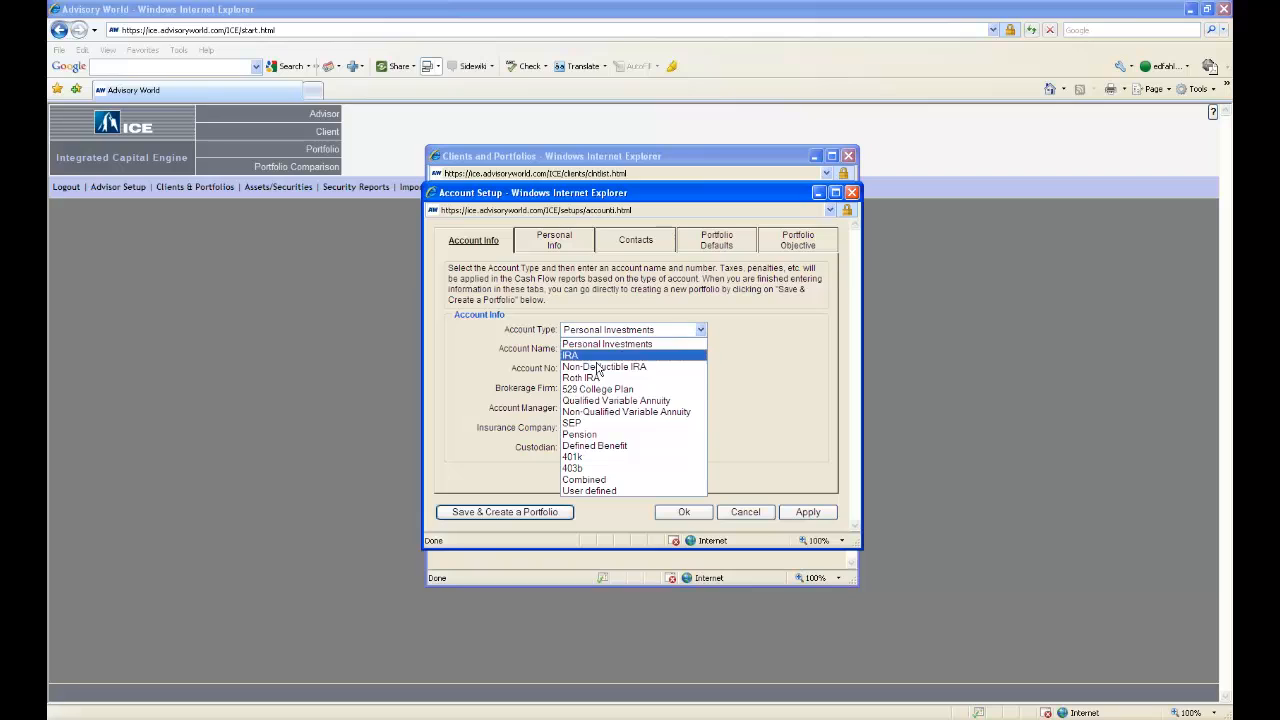
{"action": "left_click", "coordinate": [602, 458]}
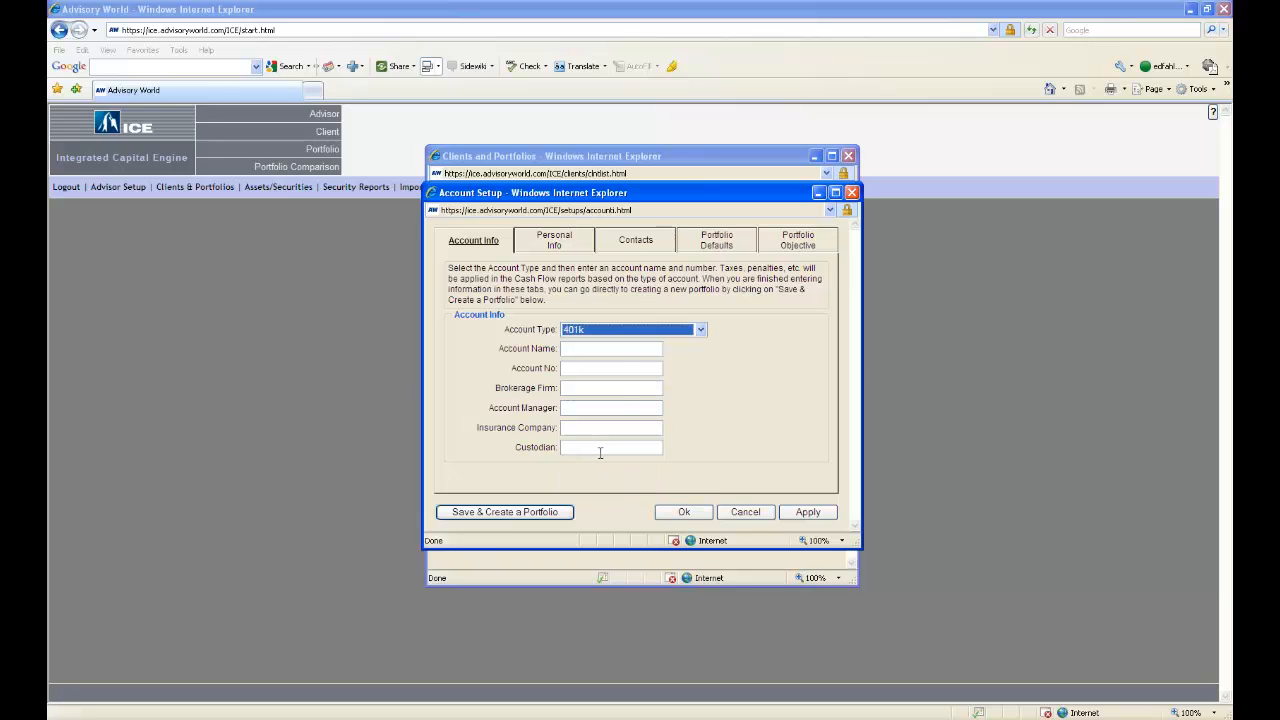
{"action": "left_click", "coordinate": [621, 350]}
{"action": "type", "text": "Joe'"}
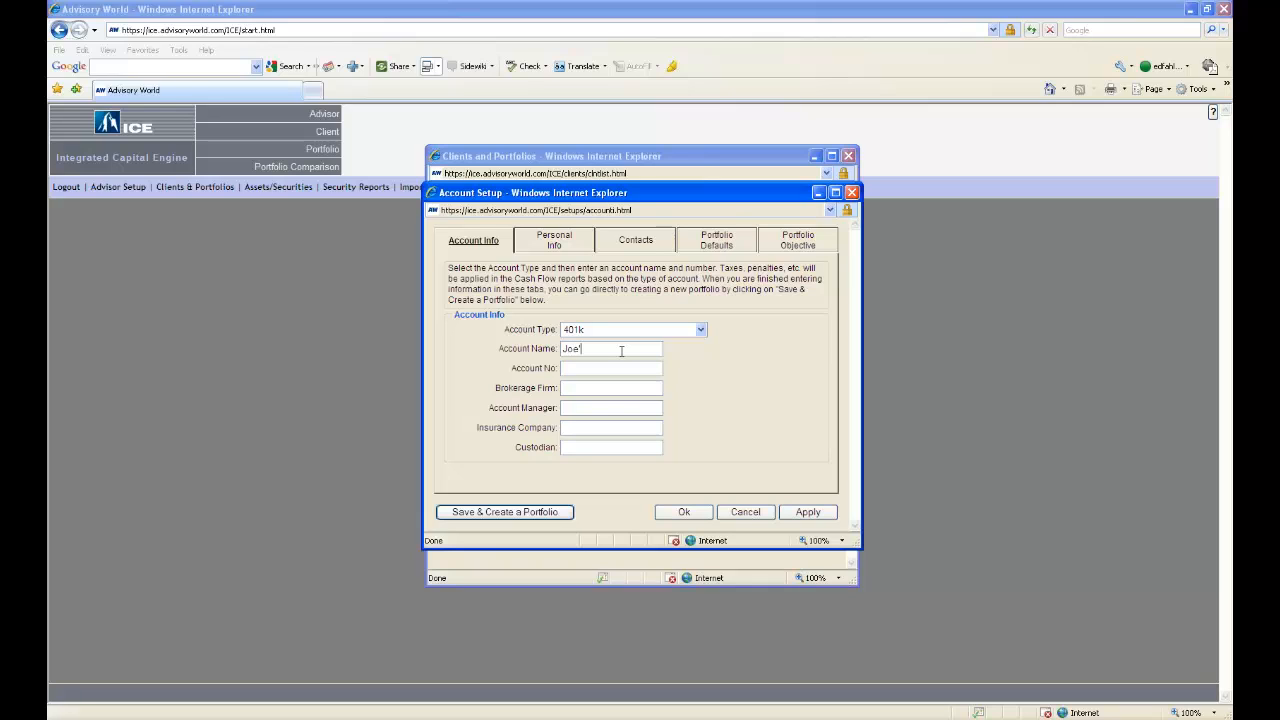
{"action": "type", "text": "s 401k"}
{"action": "key", "text": "Tab"}
{"action": "type", "text": "1"}
Choose Growth as the account's portfolio objective, and open and close the risk questionnaire without answering it.
{"action": "left_click", "coordinate": [801, 247]}
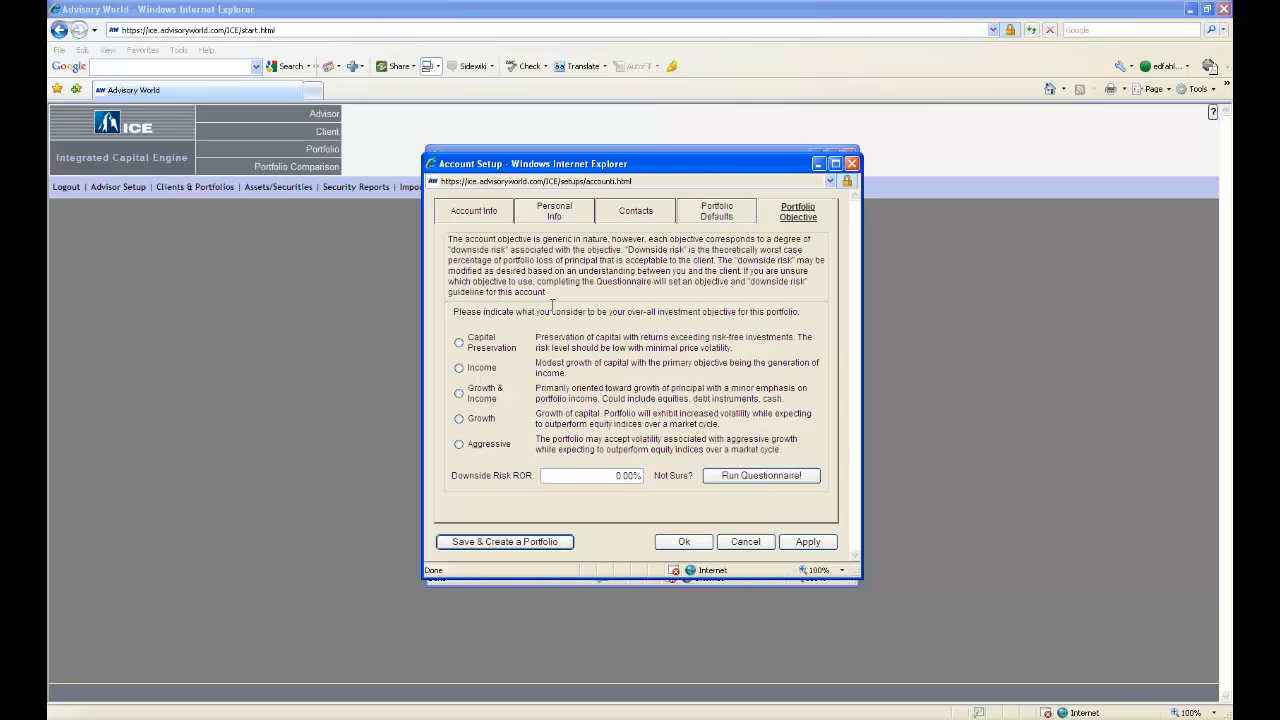
{"action": "left_click", "coordinate": [459, 420]}
{"action": "left_click", "coordinate": [790, 479]}
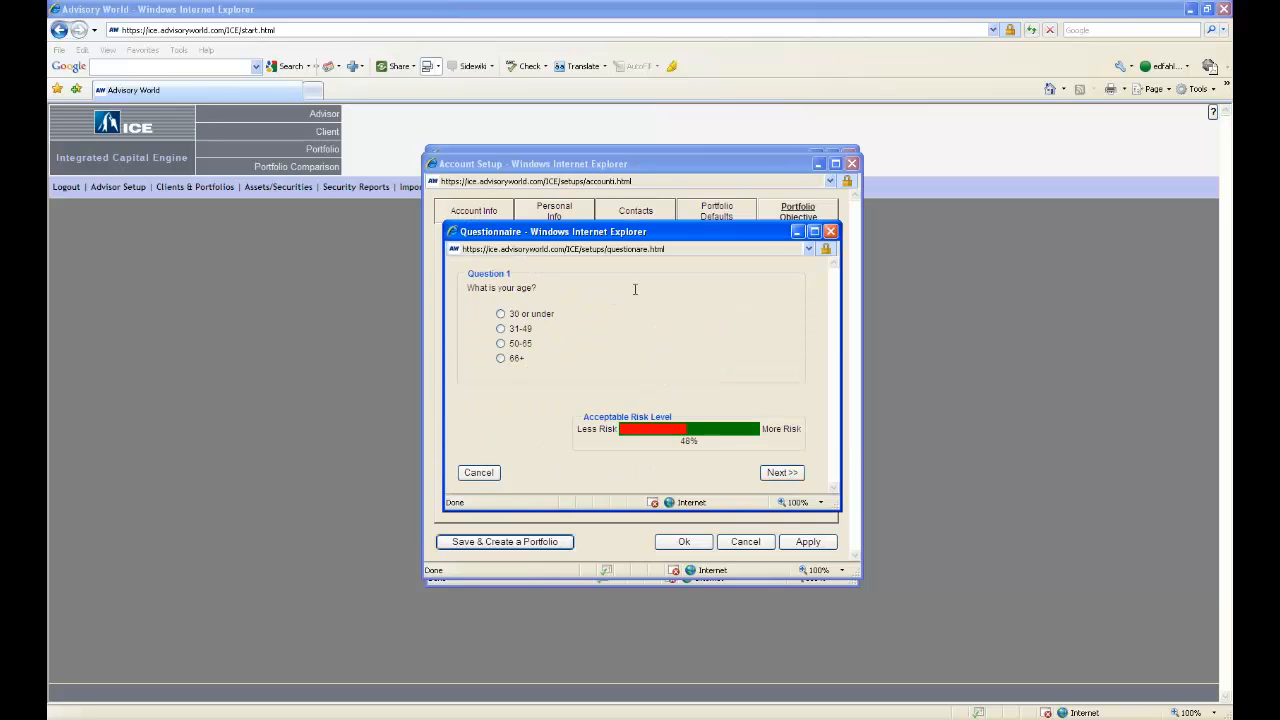
{"action": "left_click", "coordinate": [830, 231]}
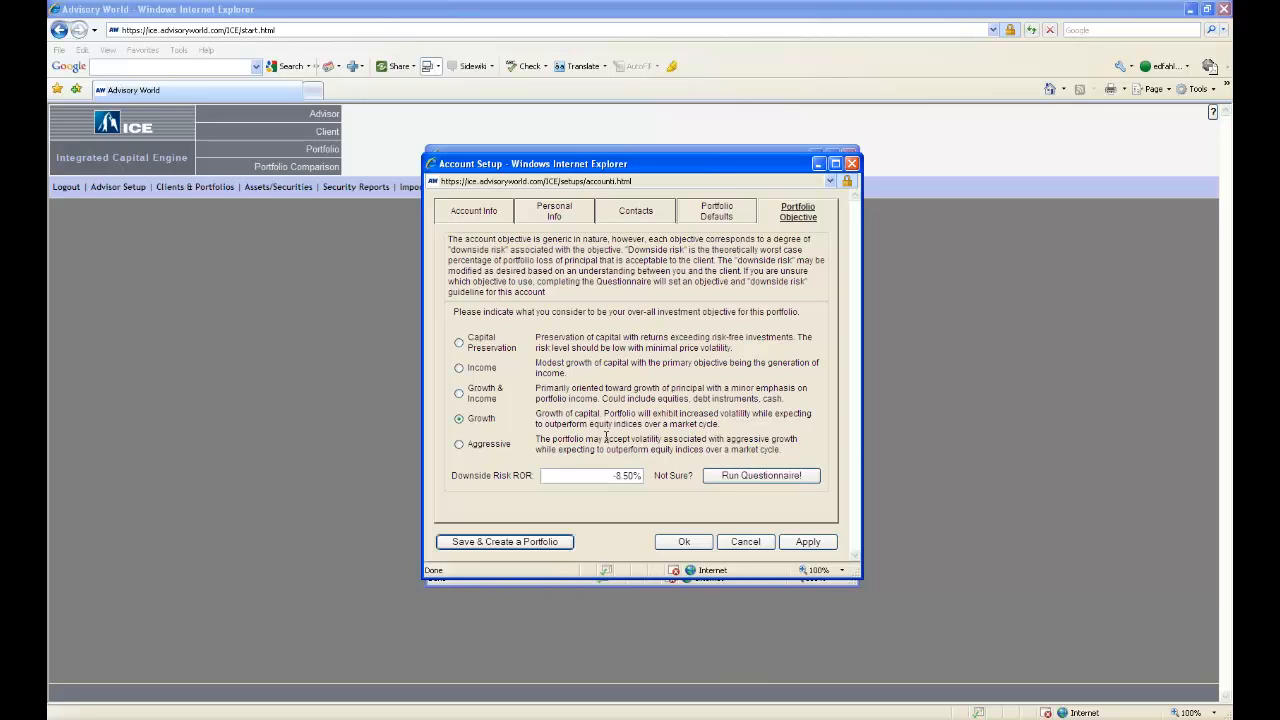
Enter a Downside Risk ROR of -10, reselect Growth as the objective, and save the account to create a portfolio.
{"action": "left_click", "coordinate": [628, 478]}
{"action": "type", "text": "-10"}
{"action": "key", "text": "Tab"}
{"action": "left_click", "coordinate": [461, 394]}
{"action": "left_click", "coordinate": [461, 419]}
{"action": "left_click", "coordinate": [519, 543]}
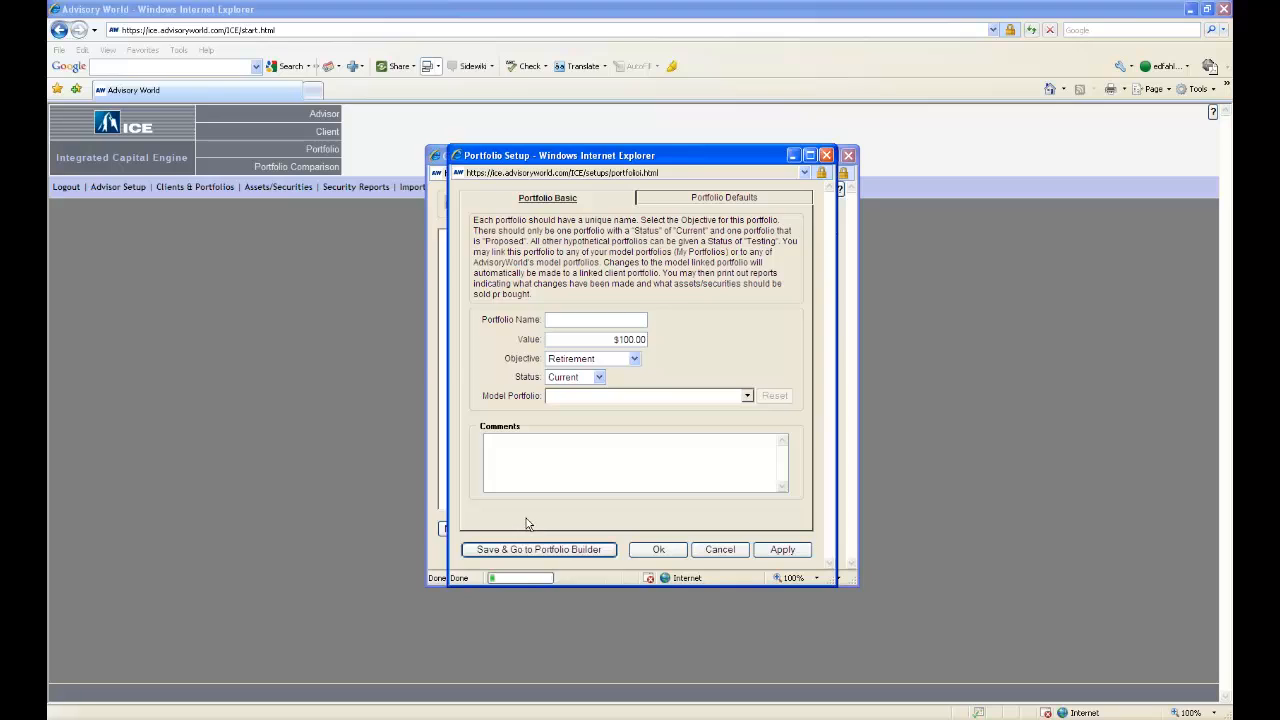
Name the portfolio Current 401k with a value of 500,000 and save it, continuing to the Portfolio Builder.
{"action": "left_click", "coordinate": [598, 323]}
{"action": "type", "text": "Current 401k"}
{"action": "key", "text": "Tab"}
{"action": "type", "text": "500,000"}
{"action": "left_click", "coordinate": [697, 326]}
{"action": "left_click", "coordinate": [570, 552]}
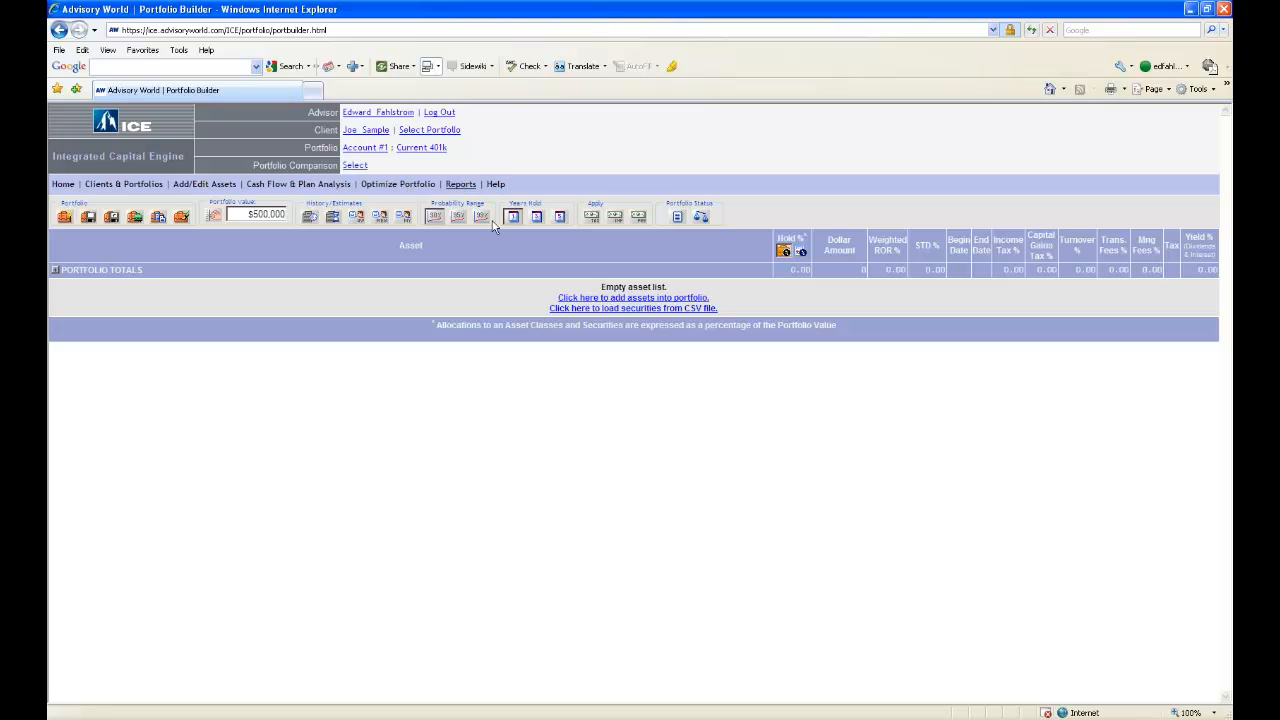
Start adding assets to the empty portfolio and browse the Asset Classes and Mutual Funds folders.
{"action": "left_click", "coordinate": [663, 298]}
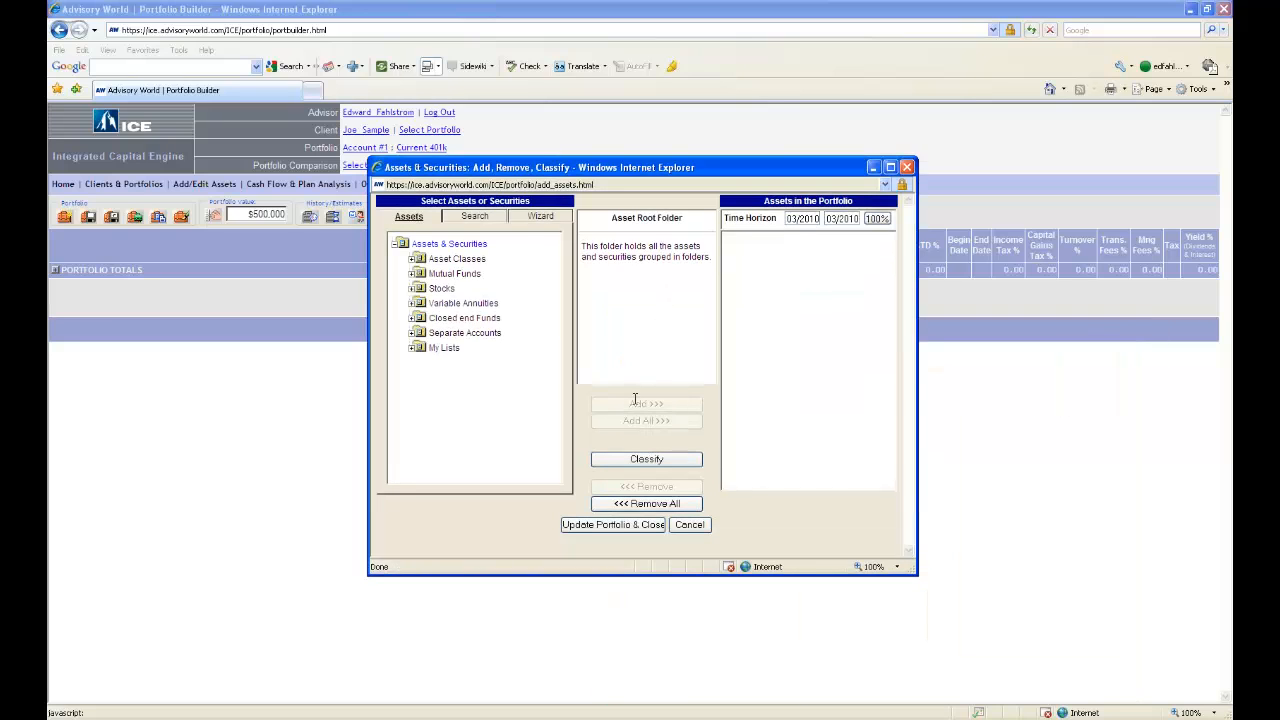
{"action": "left_click", "coordinate": [469, 260]}
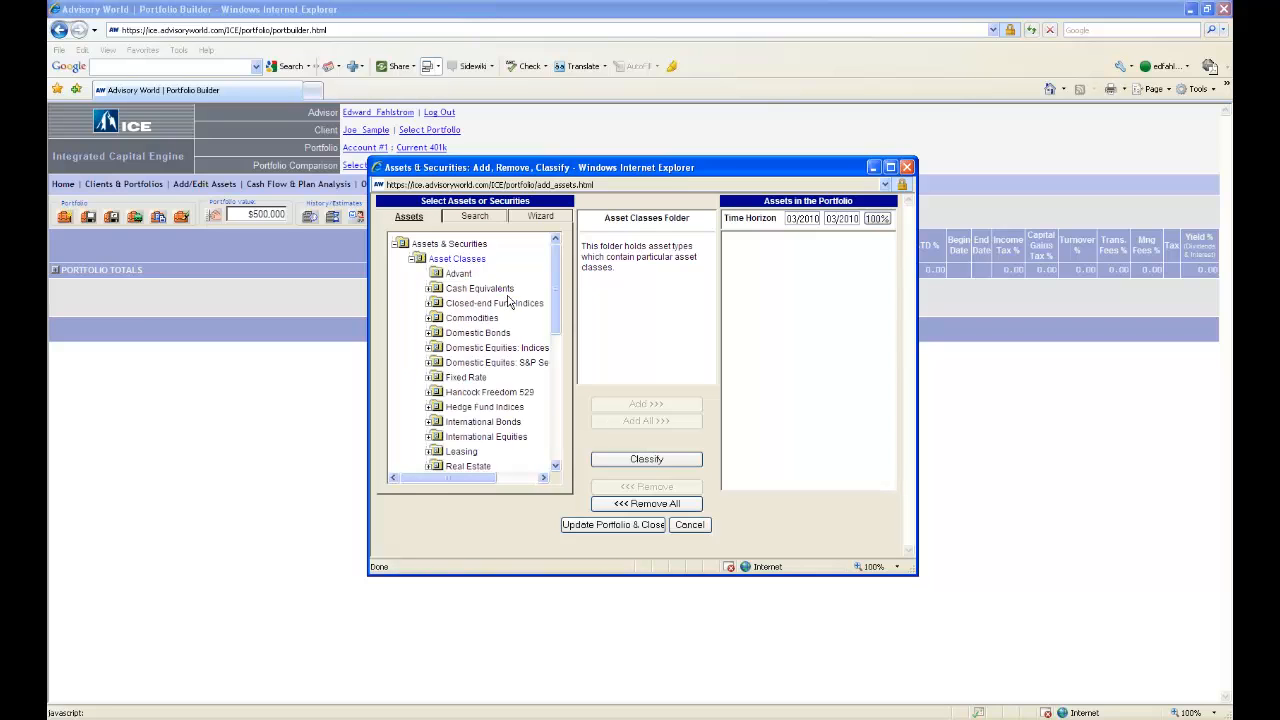
{"action": "scroll", "coordinate": [508, 298], "scroll_direction": "down", "scroll_amount": 2}
{"action": "scroll", "coordinate": [508, 298], "scroll_direction": "down", "scroll_amount": 7}
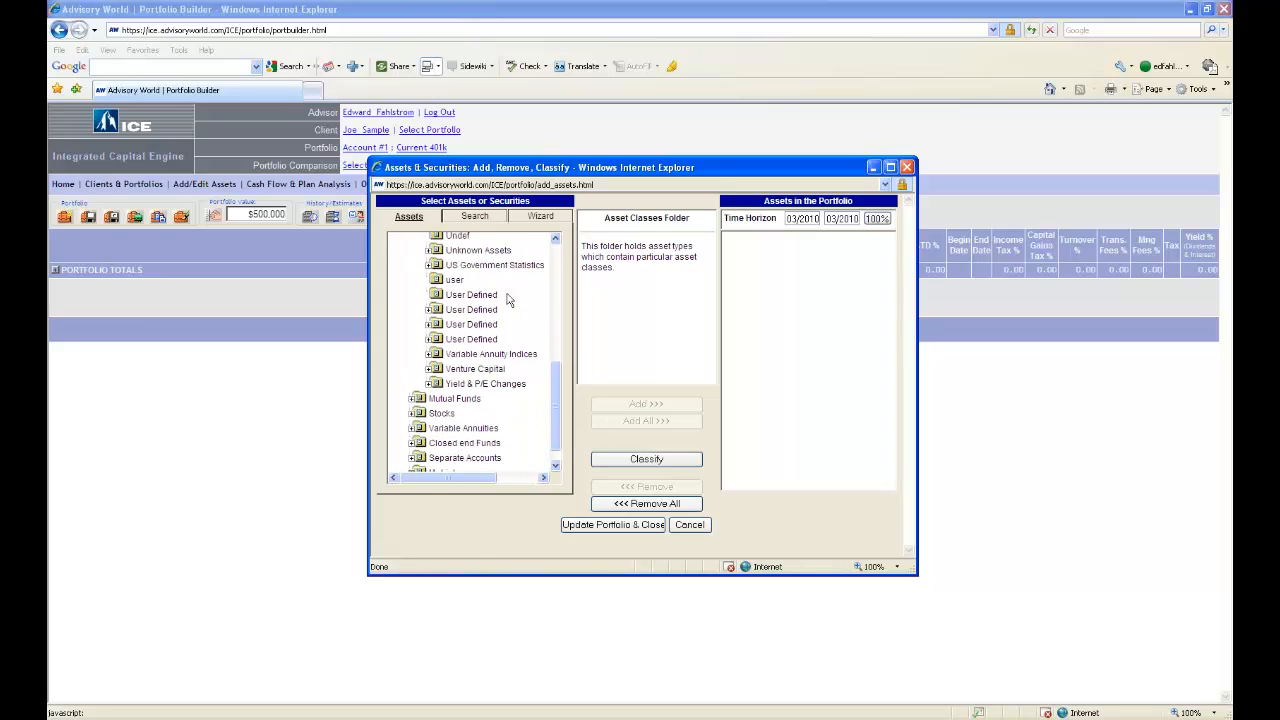
{"action": "left_click", "coordinate": [455, 385]}
{"action": "scroll", "coordinate": [491, 363], "scroll_direction": "down", "scroll_amount": 5}
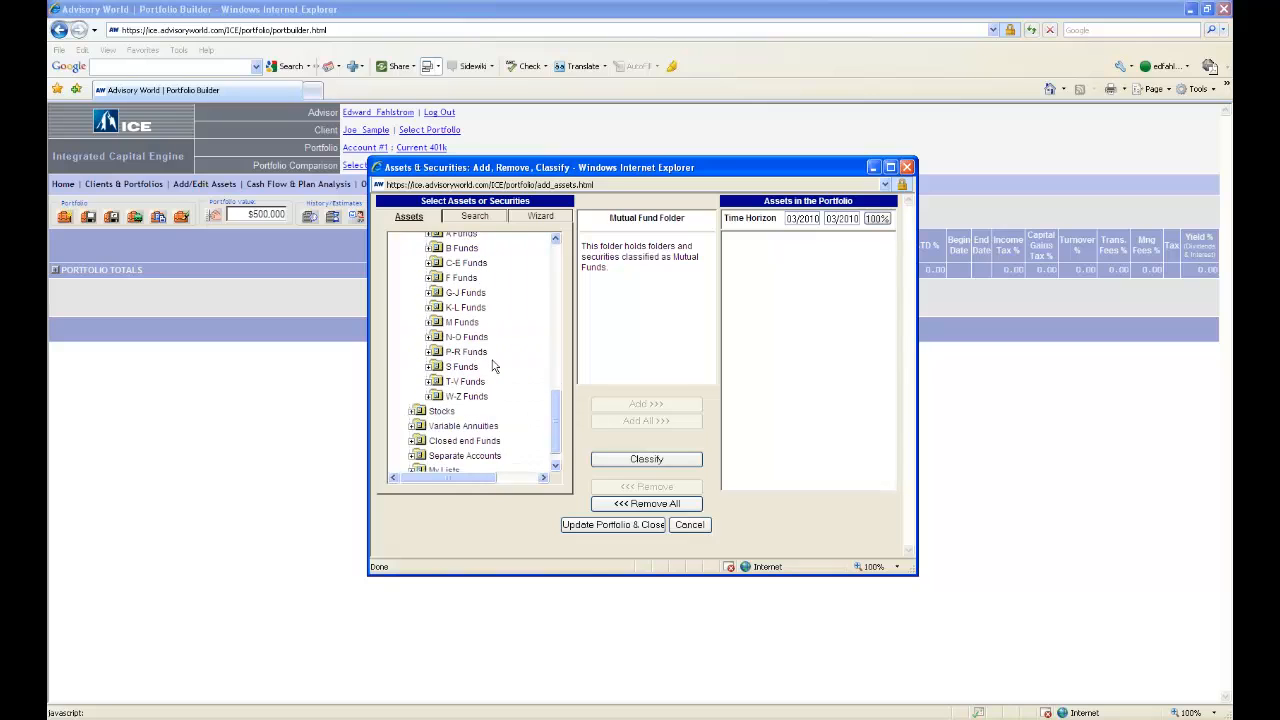
Search for securities by the tickers AGTHX, AIIEX, AAIEX, ABNDX, PTTRX, BURFX, DFSVX, DMM, OPIGX and DODGX.
{"action": "left_click", "coordinate": [487, 214]}
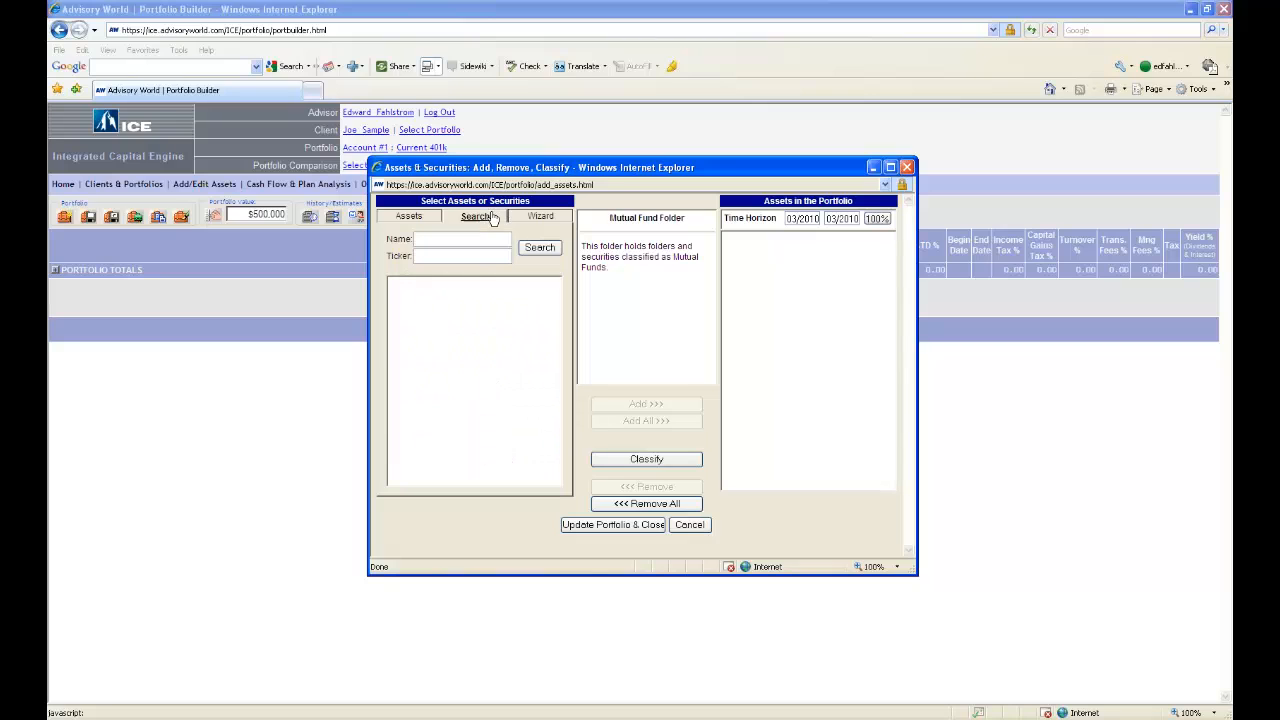
{"action": "left_click", "coordinate": [473, 255]}
{"action": "type", "text": "agthx"}
{"action": "type", "text": ",aiiex"}
{"action": "type", "text": ",aiiex,ag"}
{"action": "type", "text": "bndx"}
{"action": "type", "text": ",pttr"}
{"action": "type", "text": "x"}
{"action": "type", "text": ",burfx"}
{"action": "type", "text": ","}
{"action": "type", "text": "dfs"}
{"action": "type", "text": "vx,"}
{"action": "type", "text": "dmm,op"}
{"action": "type", "text": "igx,"}
{"action": "type", "text": "d"}
{"action": "type", "text": "odg"}
{"action": "type", "text": "x"}
{"action": "left_click", "coordinate": [539, 249]}
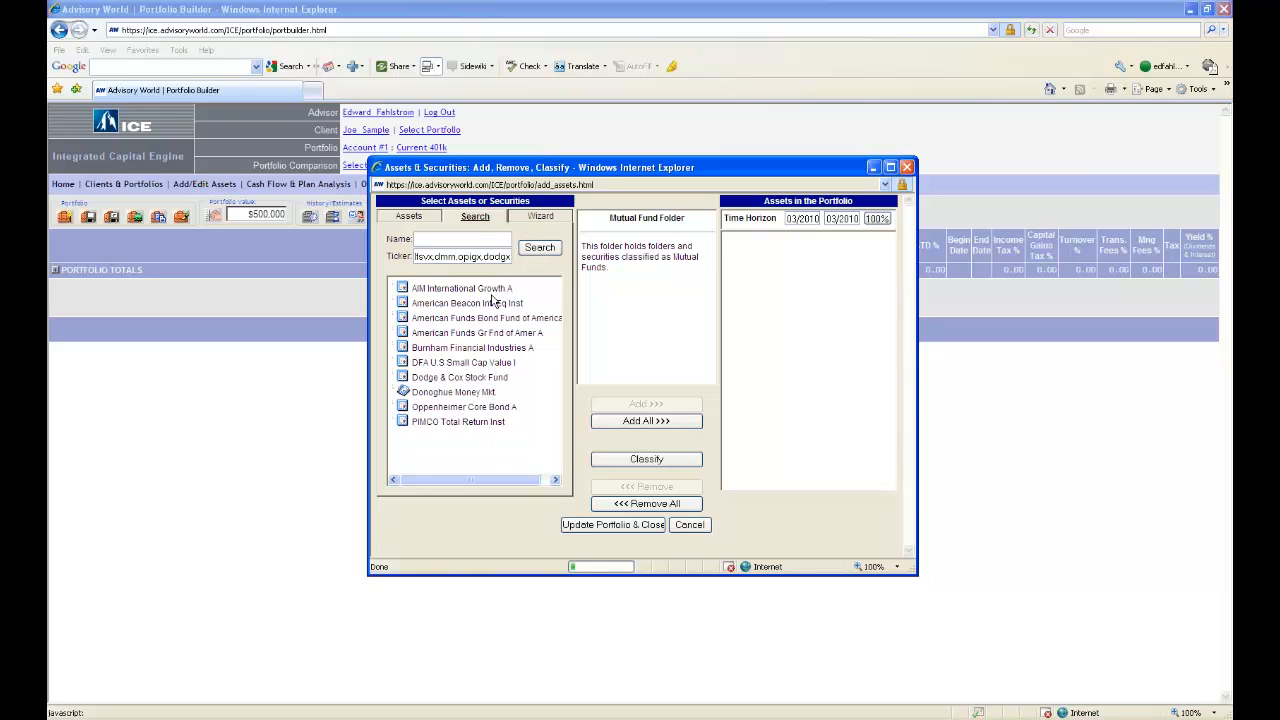
Add all the found assets to the portfolio with Use Security enabled for every fund, and update the portfolio.
{"action": "left_click", "coordinate": [630, 423]}
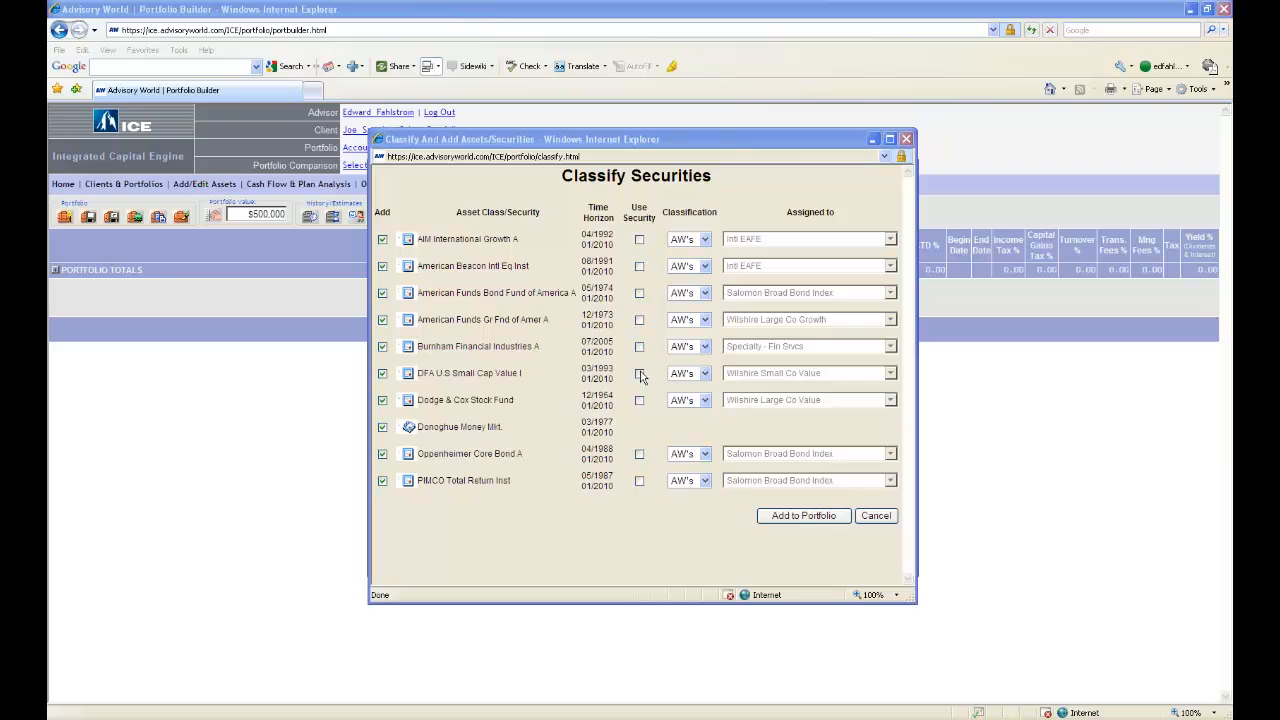
{"action": "left_click", "coordinate": [639, 240]}
{"action": "left_click", "coordinate": [639, 267]}
{"action": "left_click", "coordinate": [640, 294]}
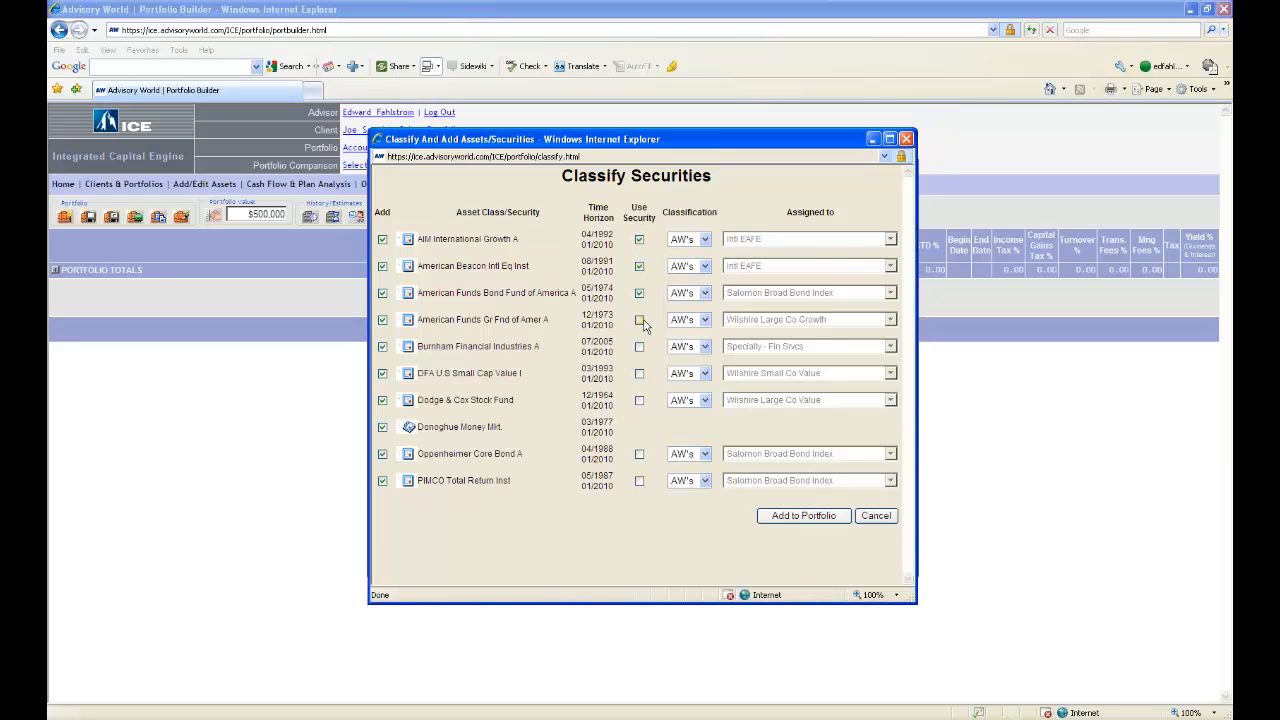
{"action": "left_click", "coordinate": [640, 321]}
{"action": "left_click", "coordinate": [640, 347]}
{"action": "left_click", "coordinate": [640, 374]}
{"action": "left_click", "coordinate": [640, 401]}
{"action": "left_click", "coordinate": [640, 455]}
{"action": "left_click", "coordinate": [640, 482]}
{"action": "left_click", "coordinate": [640, 242]}
{"action": "left_click", "coordinate": [810, 518]}
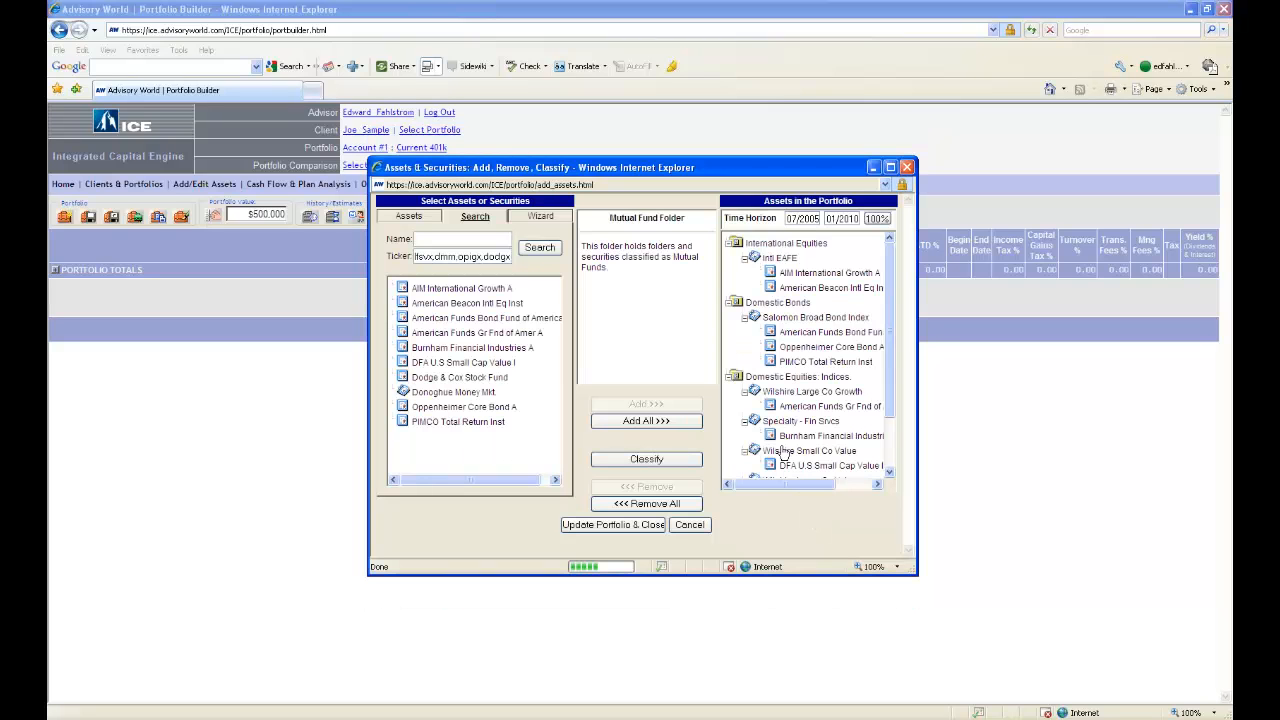
{"action": "left_click", "coordinate": [607, 527]}
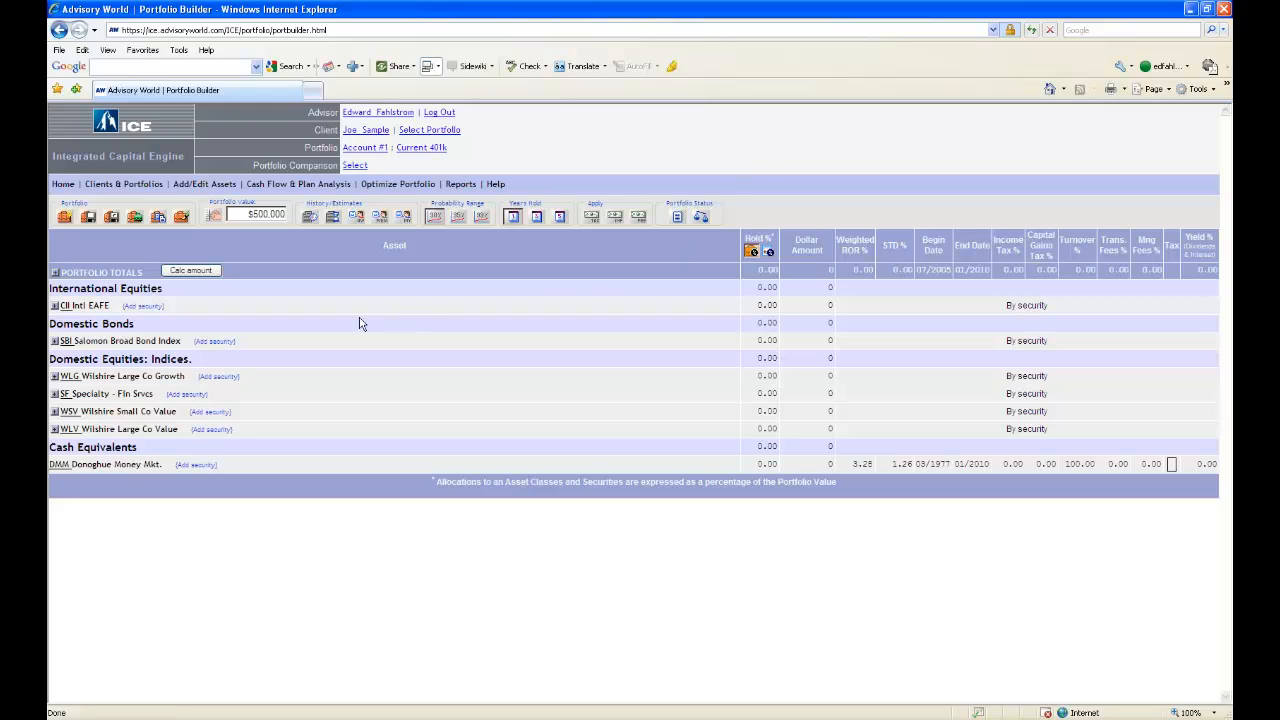
Show the individual securities and set the International Equities holdings to 7% for AIIEX and 6% for AAIEX.
{"action": "left_click", "coordinate": [55, 274]}
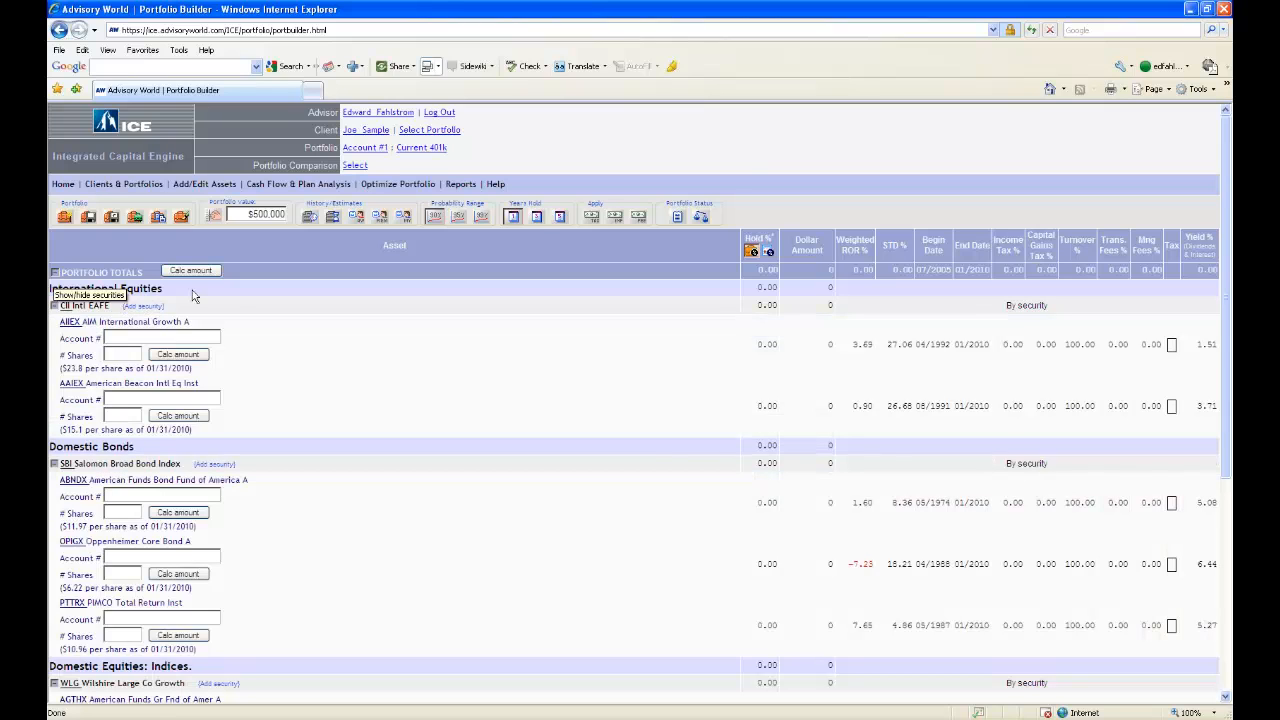
{"action": "scroll", "coordinate": [563, 206], "scroll_direction": "down", "scroll_amount": 2}
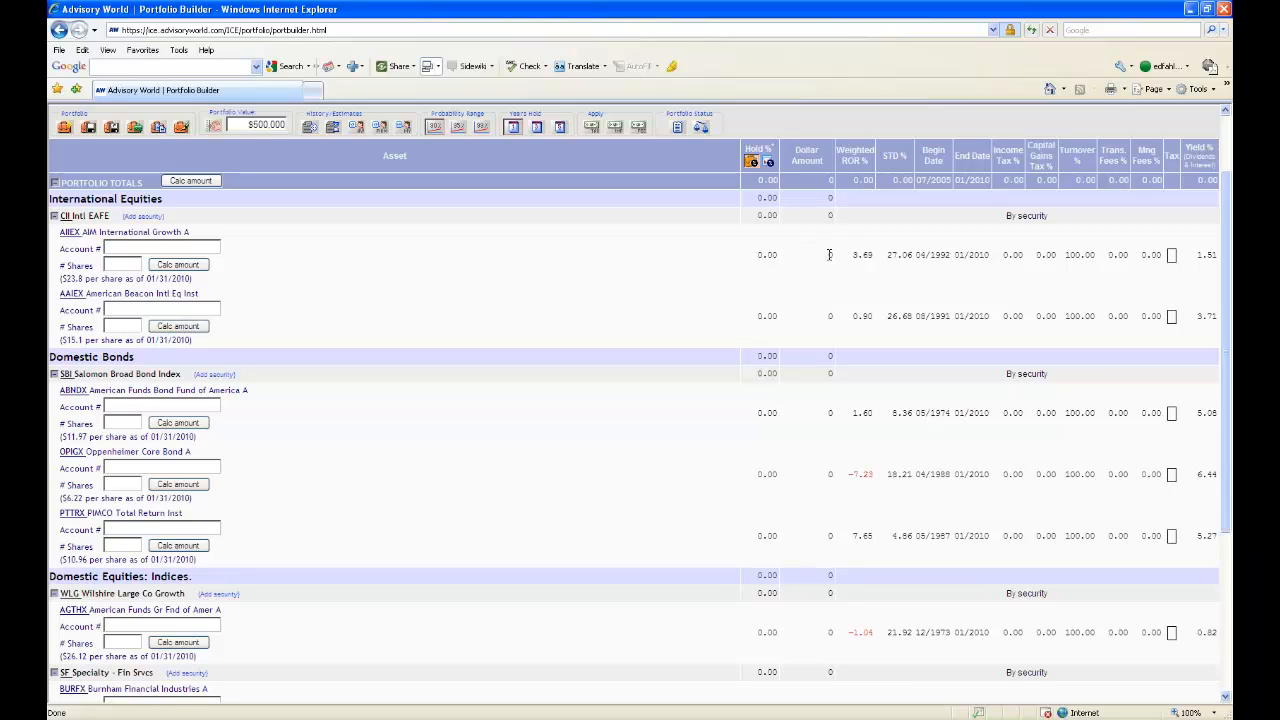
{"action": "left_click", "coordinate": [767, 256]}
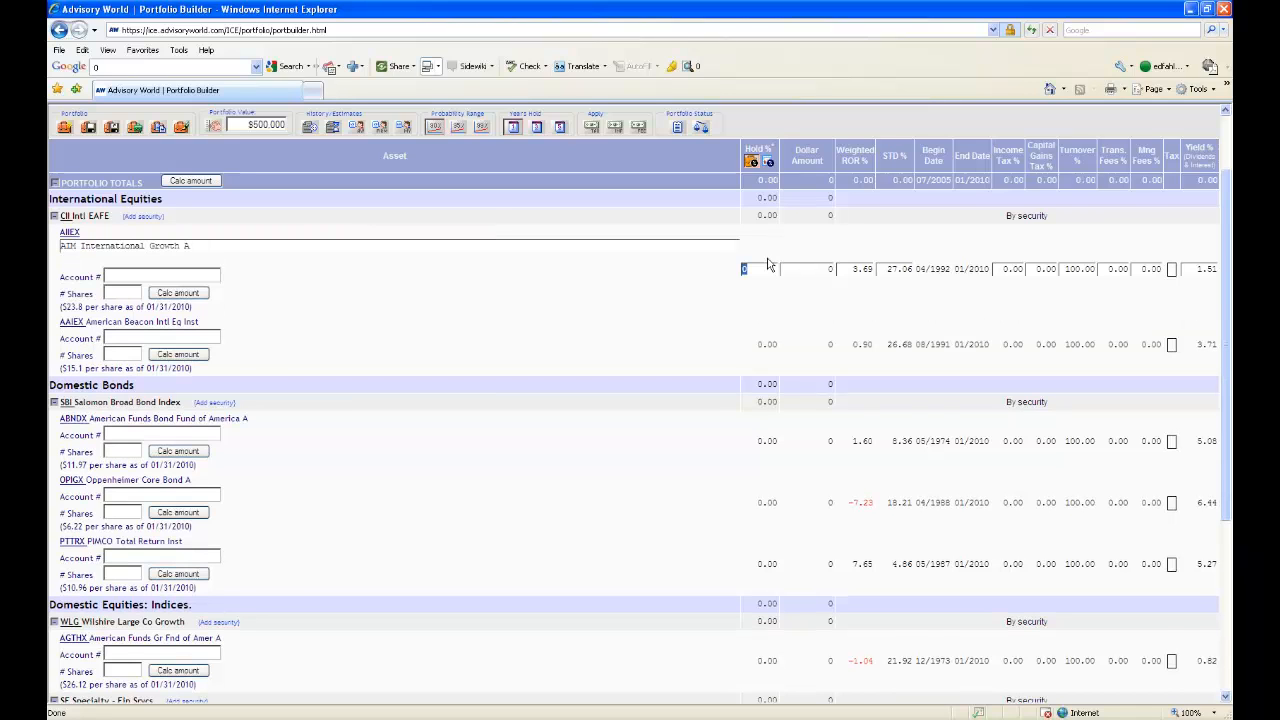
{"action": "left_click", "coordinate": [767, 344]}
{"action": "type", "text": "6"}
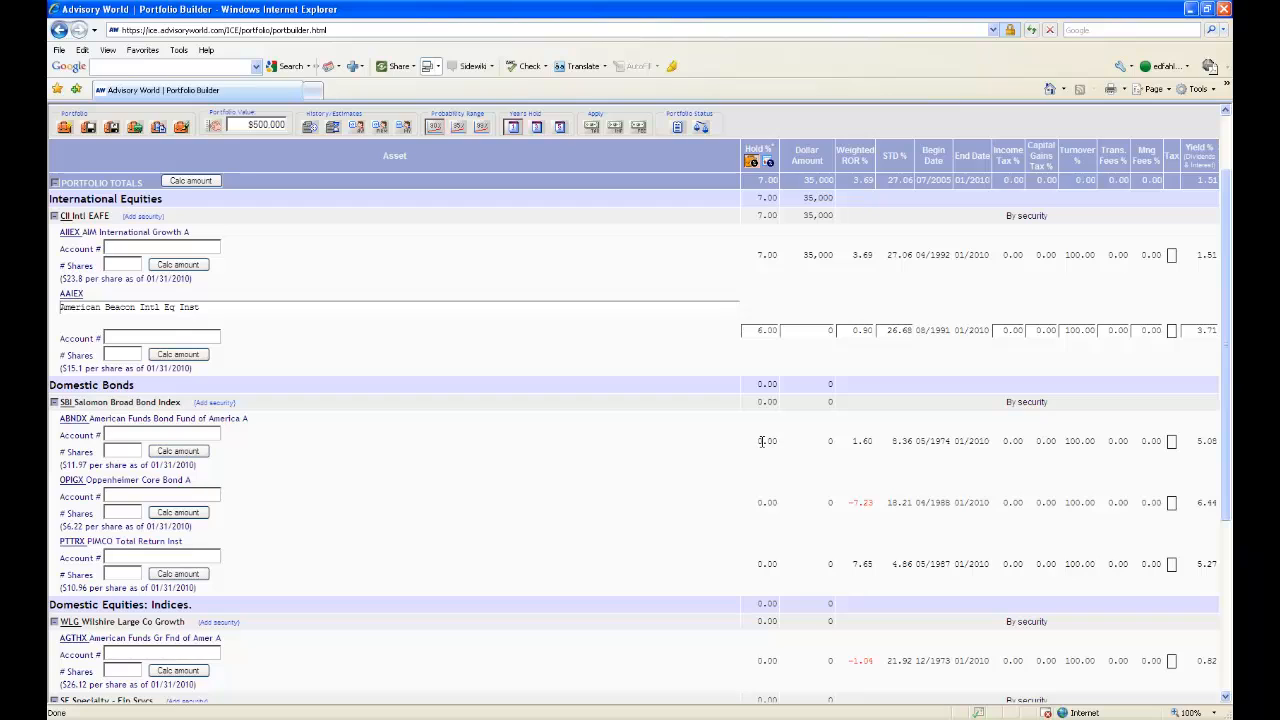
Set the Domestic Bonds holdings to 8% for ABNDX, 5% for OPIGX and 15% for PTTRX.
{"action": "left_click", "coordinate": [762, 441]}
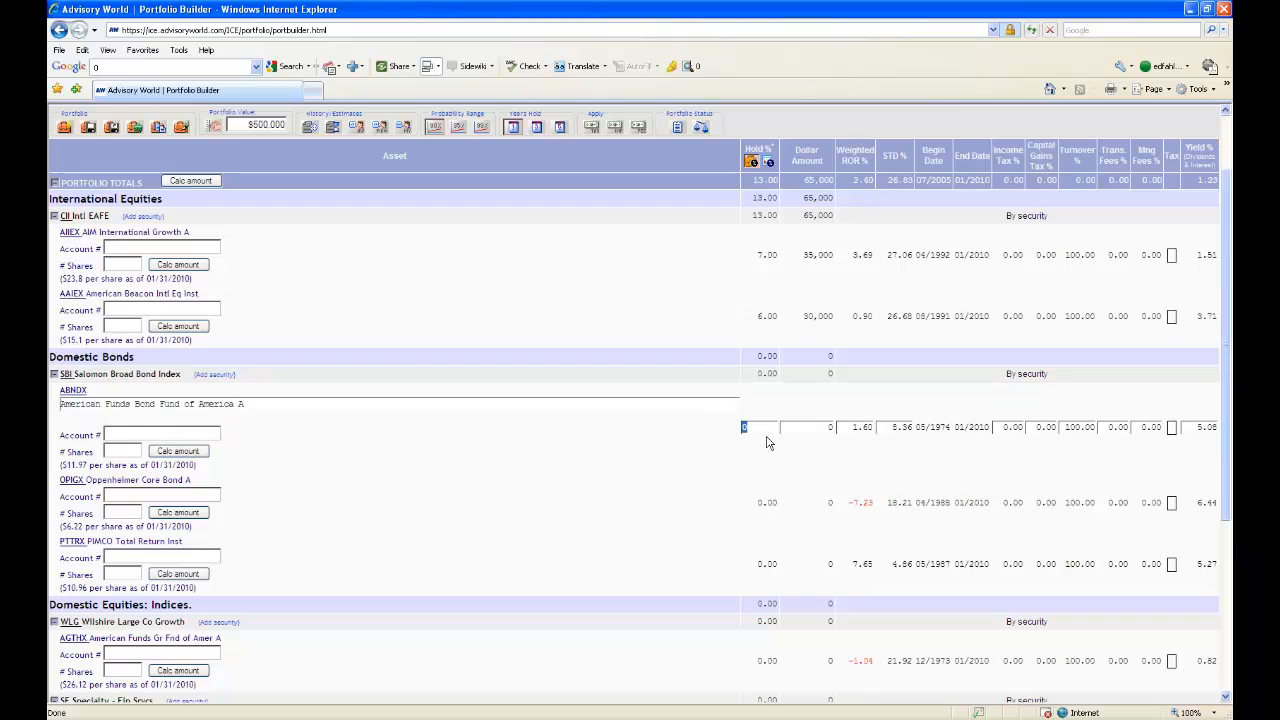
{"action": "type", "text": "8"}
{"action": "left_click", "coordinate": [766, 504]}
{"action": "type", "text": "10"}
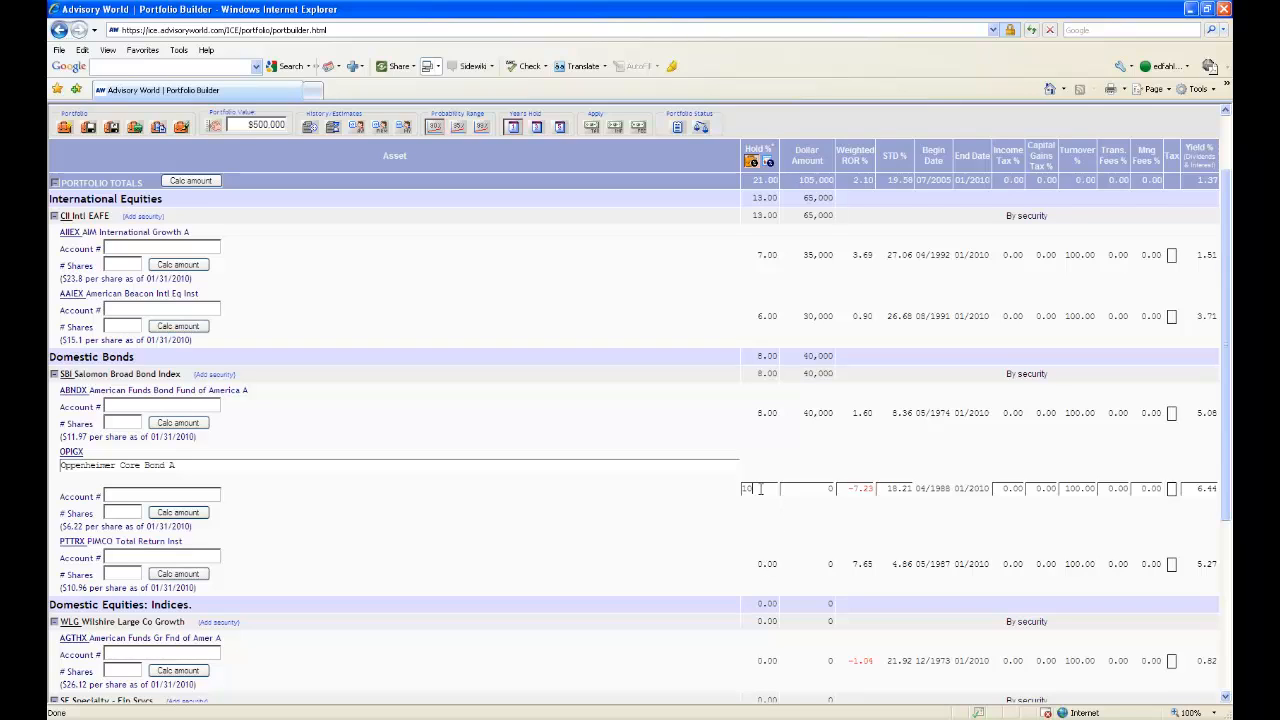
{"action": "left_click_drag", "start_coordinate": [761, 489], "coordinate": [742, 493]}
{"action": "type", "text": "5"}
{"action": "left_click", "coordinate": [765, 560]}
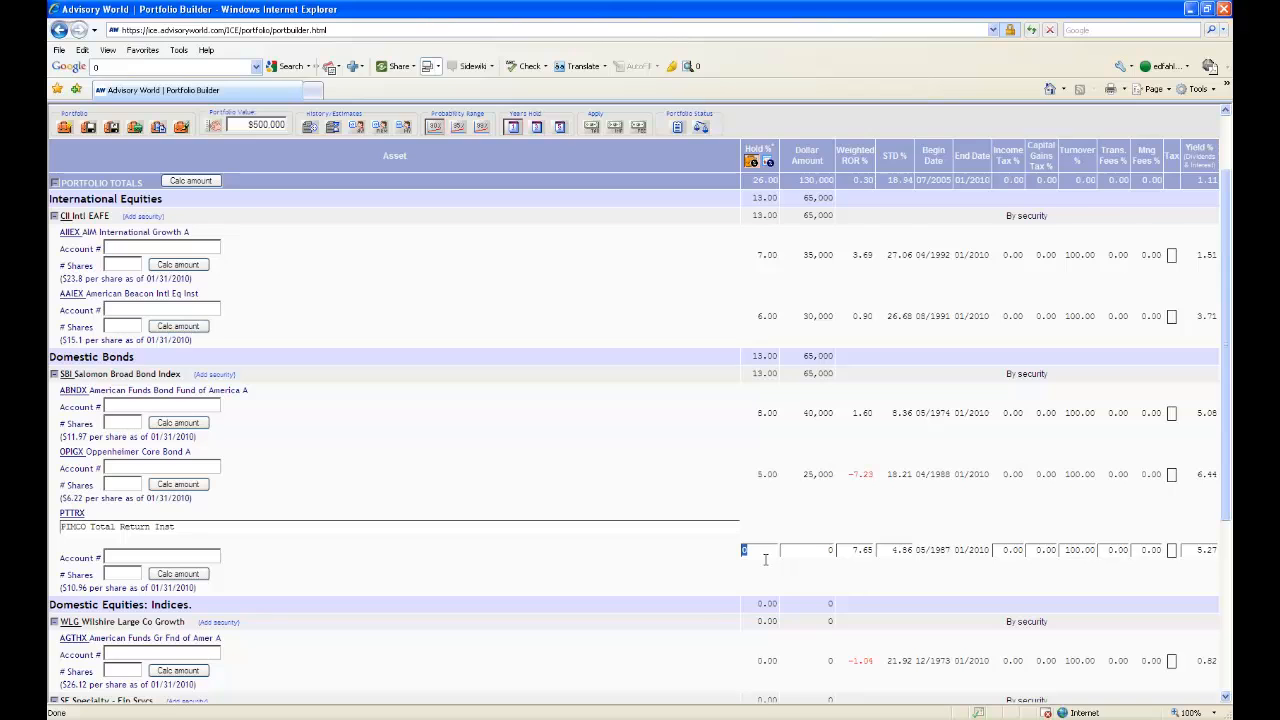
{"action": "type", "text": "15"}
Set the Domestic Equities holdings to 15% for AGTHX, 10% for BURFX, 10% for DFSVX and 8% for DODGX.
{"action": "scroll", "coordinate": [708, 414], "scroll_direction": "down", "scroll_amount": 3}
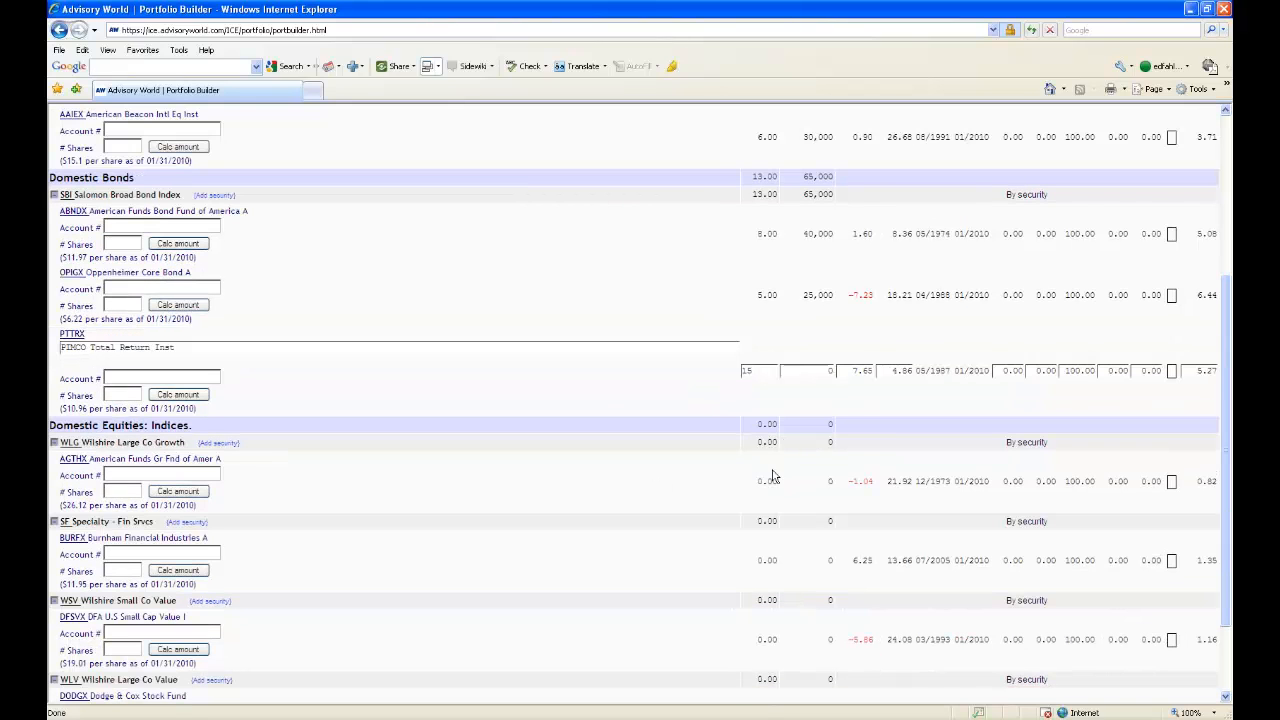
{"action": "left_click", "coordinate": [767, 480]}
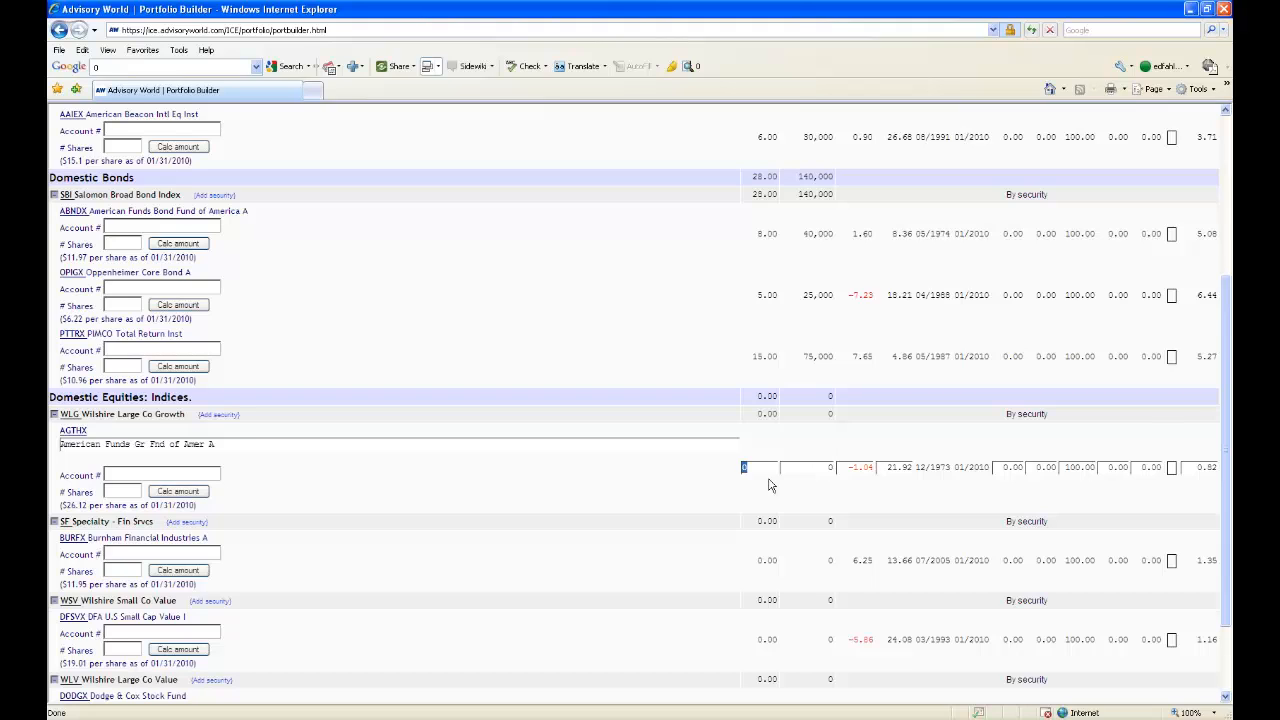
{"action": "type", "text": "15"}
{"action": "left_click", "coordinate": [766, 560]}
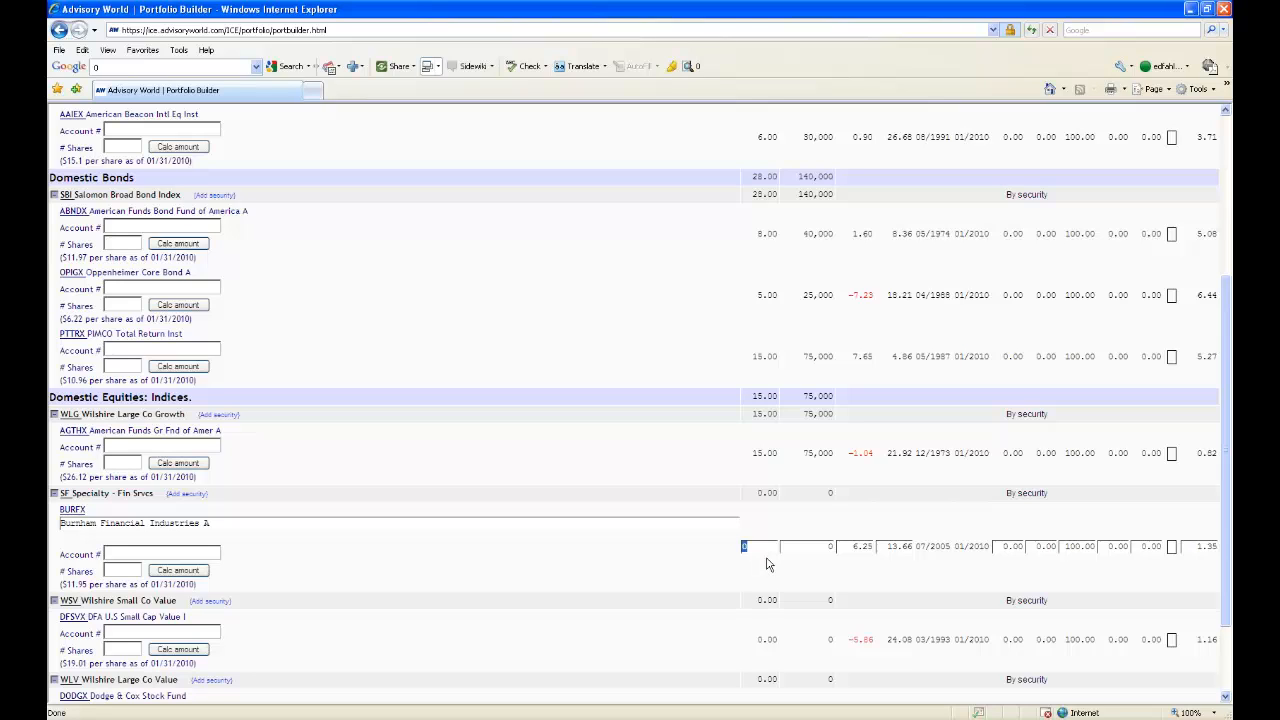
{"action": "type", "text": "10"}
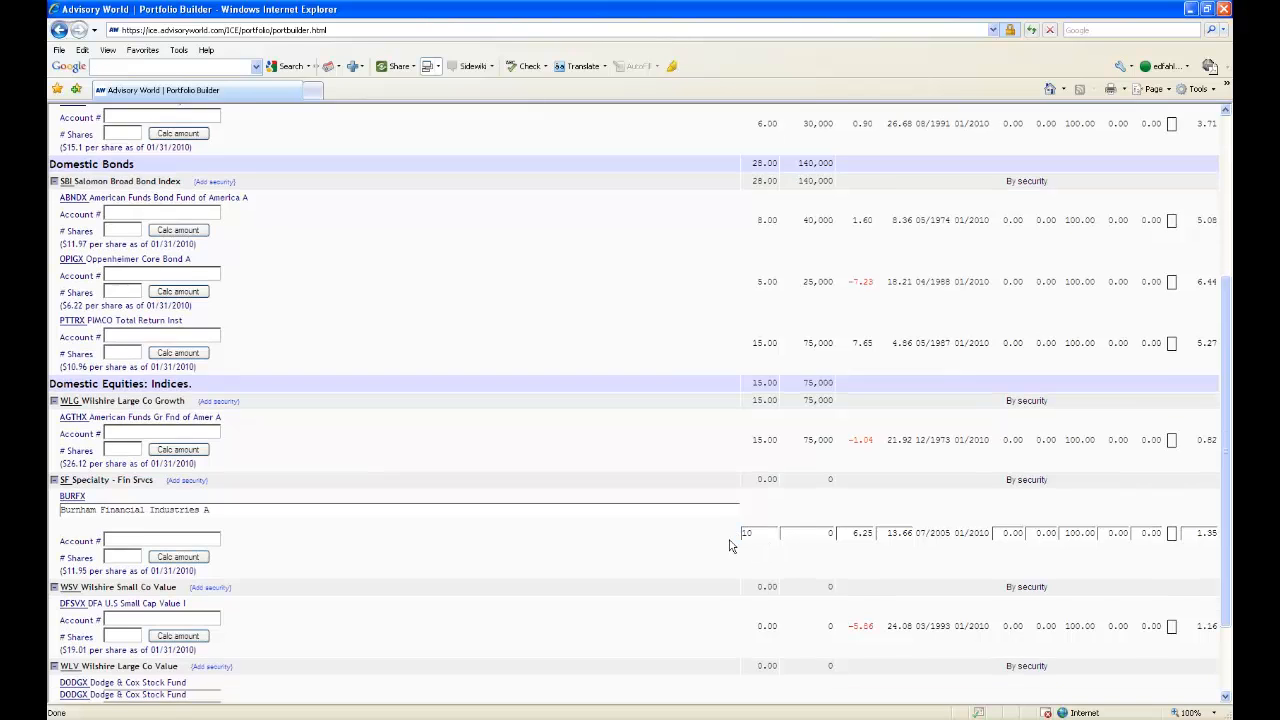
{"action": "scroll", "coordinate": [730, 541], "scroll_direction": "down", "scroll_amount": 1}
{"action": "left_click", "coordinate": [762, 547]}
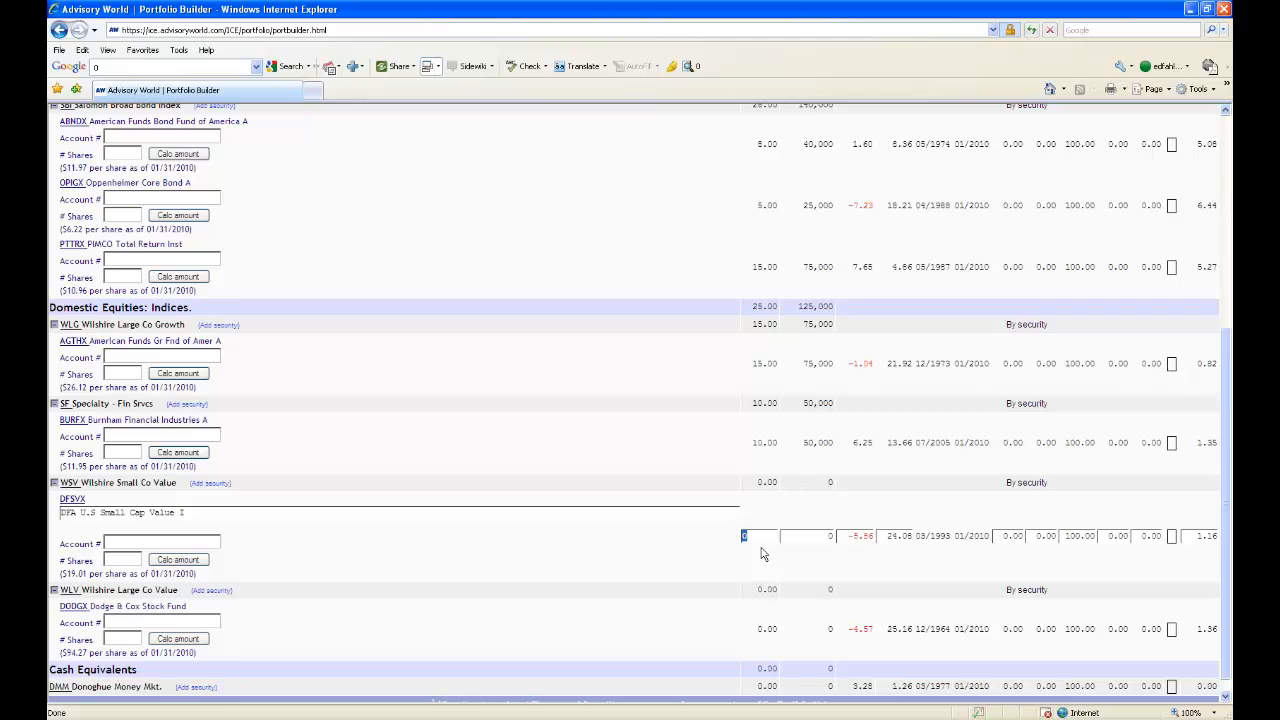
{"action": "type", "text": "10"}
{"action": "left_click", "coordinate": [772, 627]}
{"action": "type", "text": "8"}
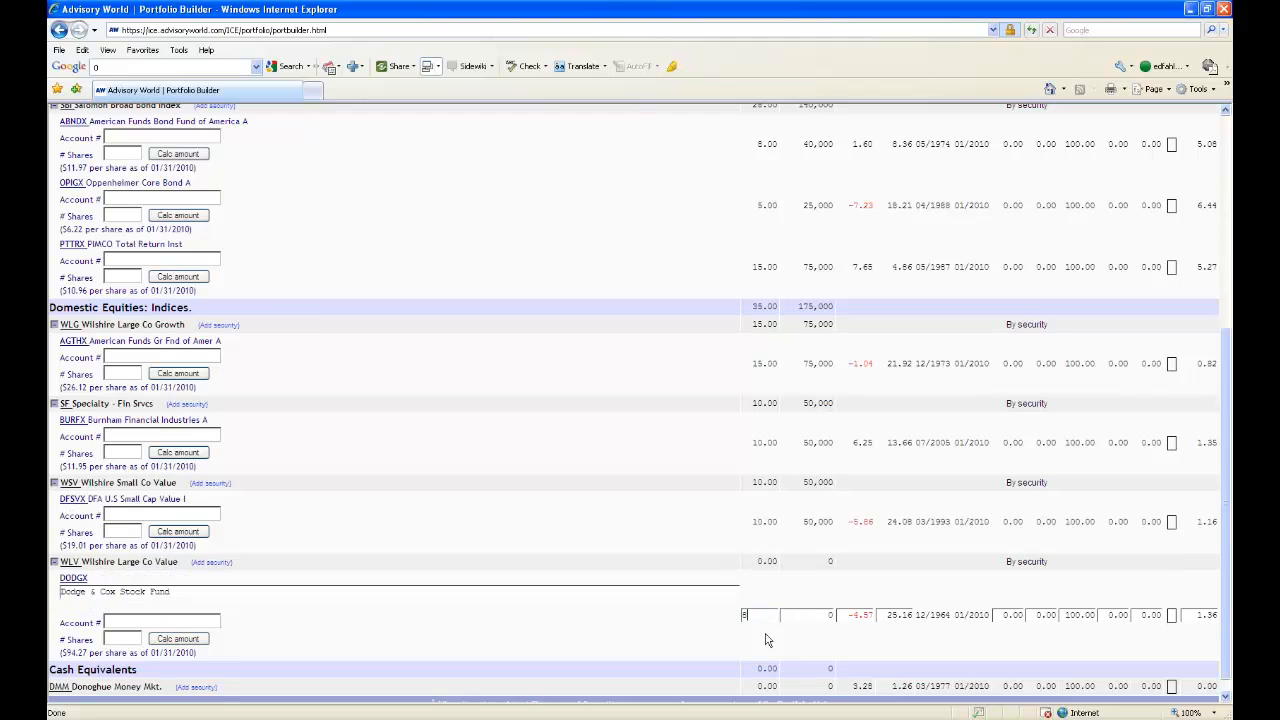
Confirm the DODGX holding and set the Donoghue Money Mkt. holding under Cash Equivalents to 16%.
{"action": "left_click", "coordinate": [709, 640]}
{"action": "scroll", "coordinate": [708, 636], "scroll_direction": "up", "scroll_amount": 4}
{"action": "scroll", "coordinate": [707, 631], "scroll_direction": "down", "scroll_amount": 8}
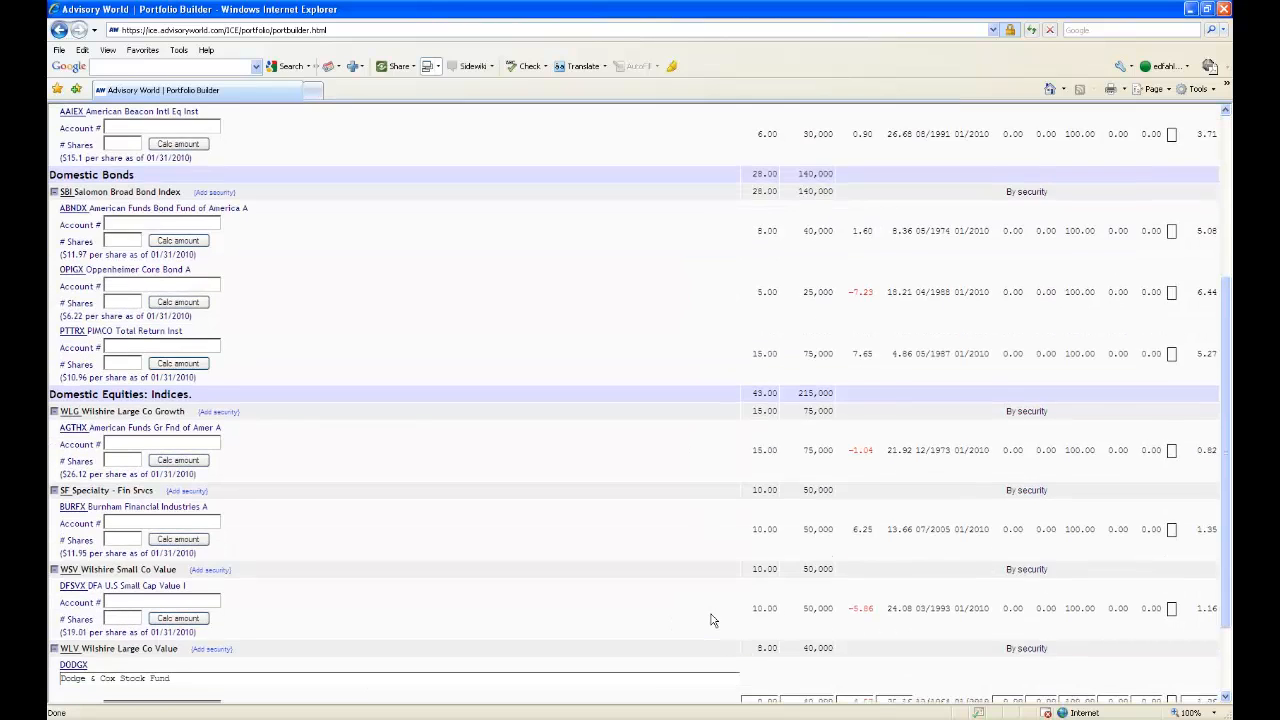
{"action": "left_click", "coordinate": [760, 668]}
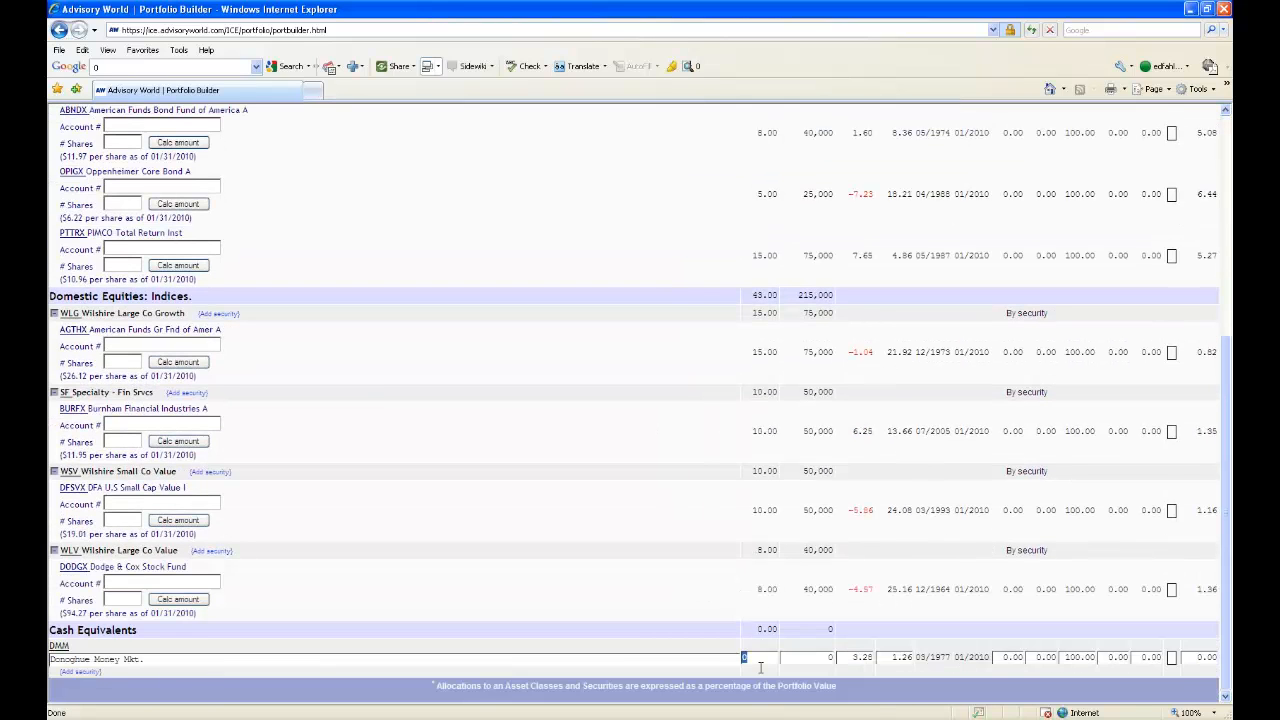
{"action": "type", "text": "16"}
{"action": "left_click", "coordinate": [680, 611]}
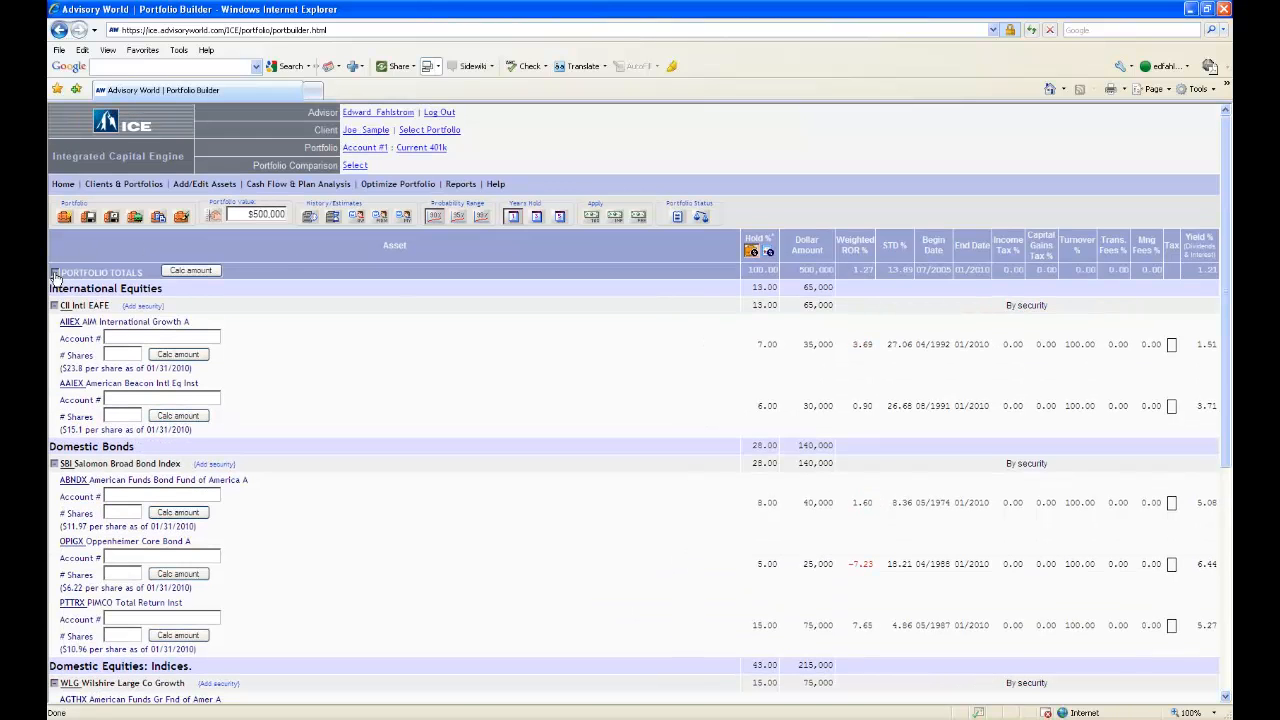
Set the holdings to 25% for PTTRX, 5% for DFSVX and 3% for DODGX in the expanded securities list.
{"action": "left_click", "coordinate": [55, 273]}
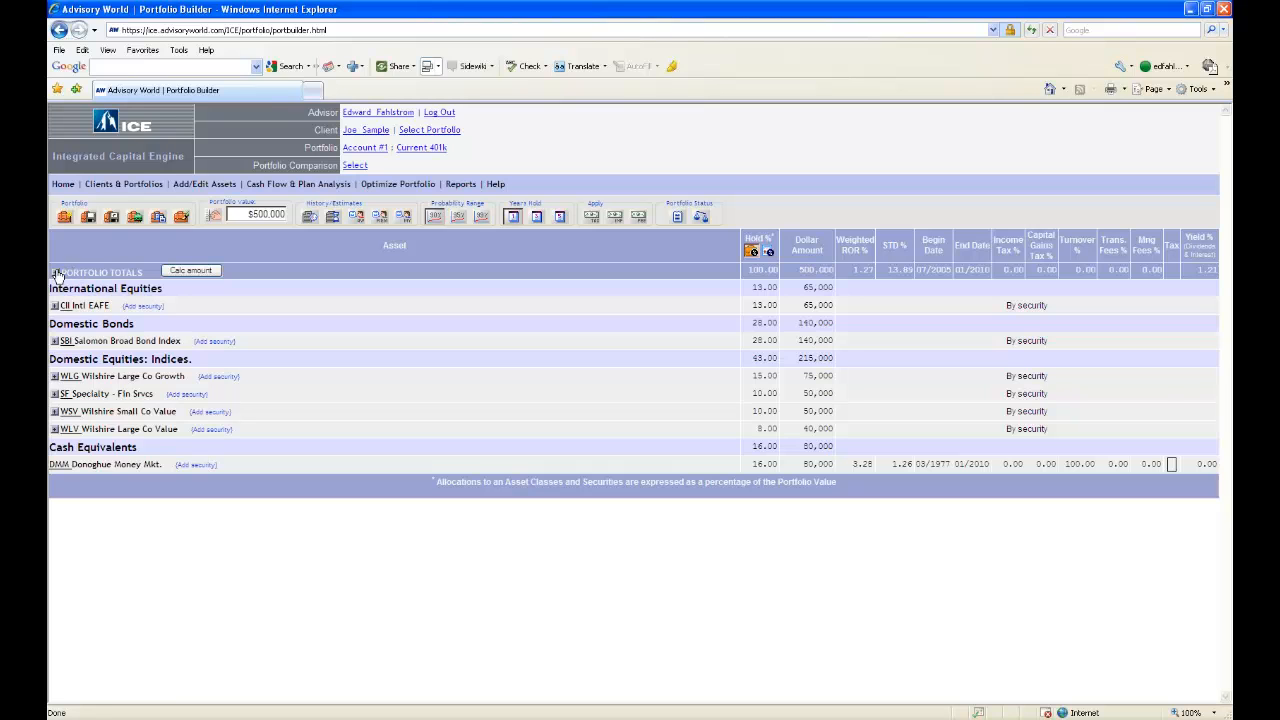
{"action": "left_click", "coordinate": [56, 274]}
{"action": "scroll", "coordinate": [836, 374], "scroll_direction": "down", "scroll_amount": 1}
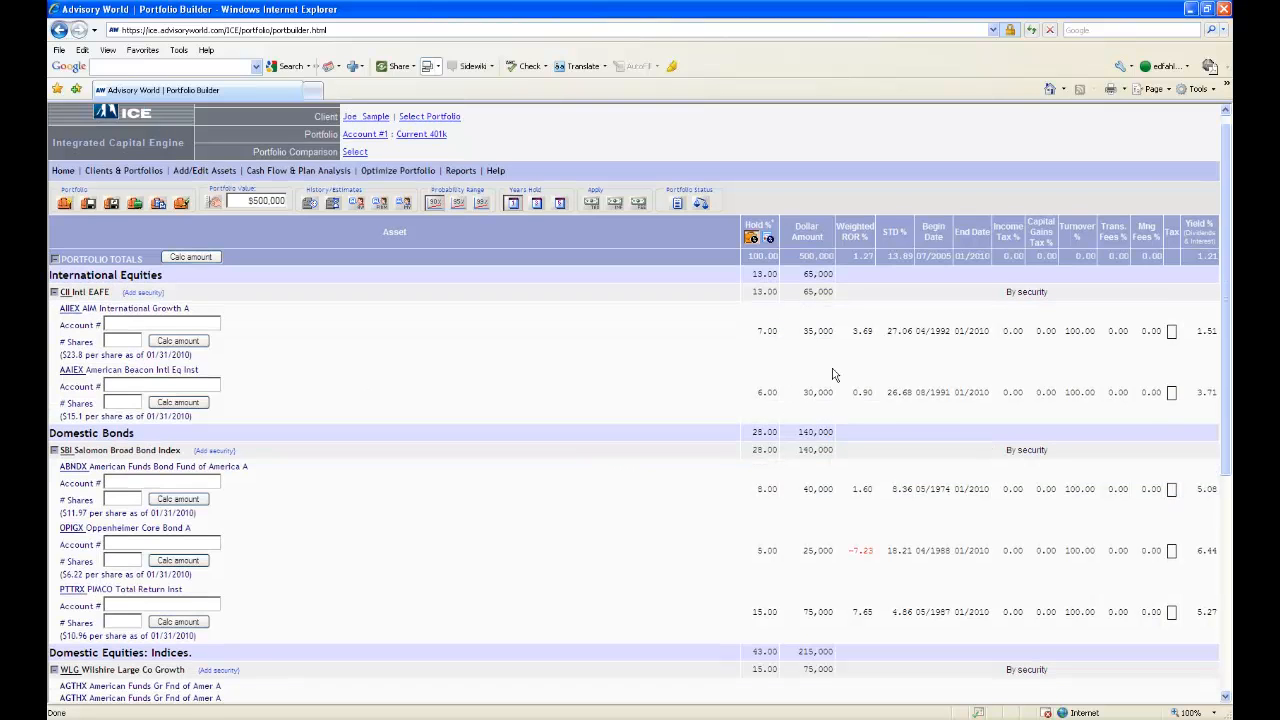
{"action": "scroll", "coordinate": [836, 374], "scroll_direction": "down", "scroll_amount": 3}
{"action": "scroll", "coordinate": [833, 356], "scroll_direction": "down", "scroll_amount": 2}
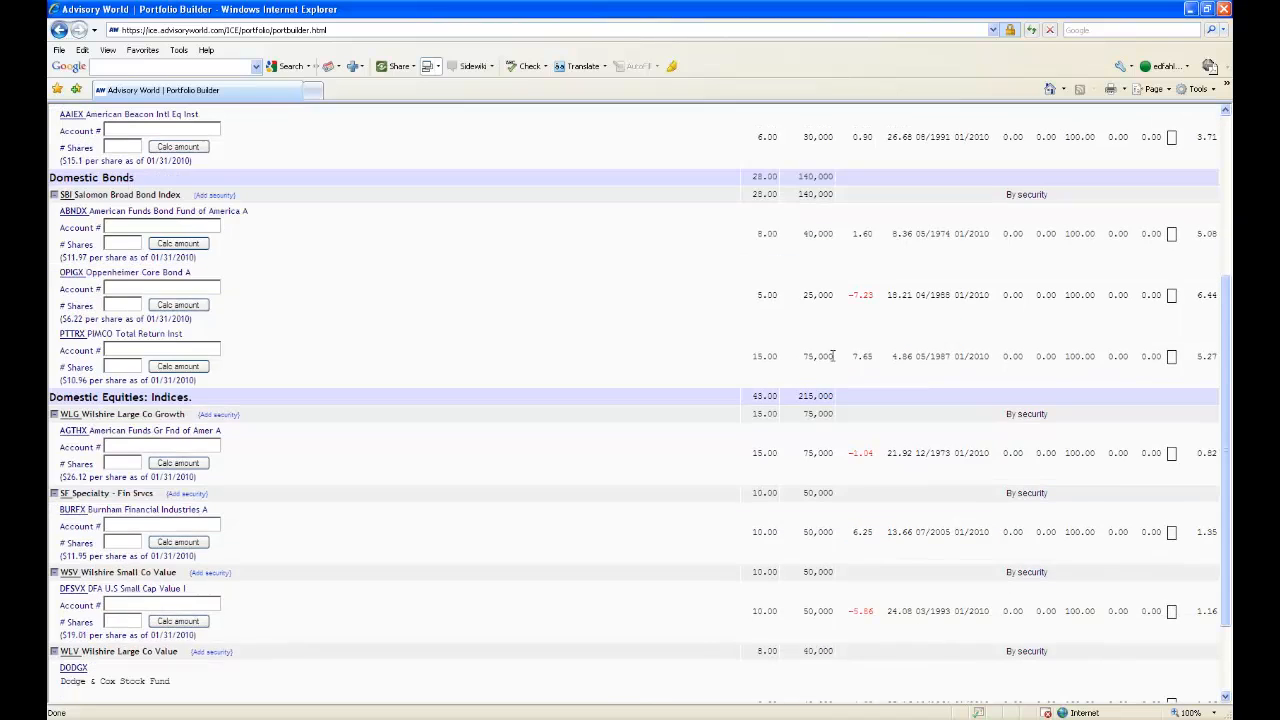
{"action": "left_click", "coordinate": [766, 356]}
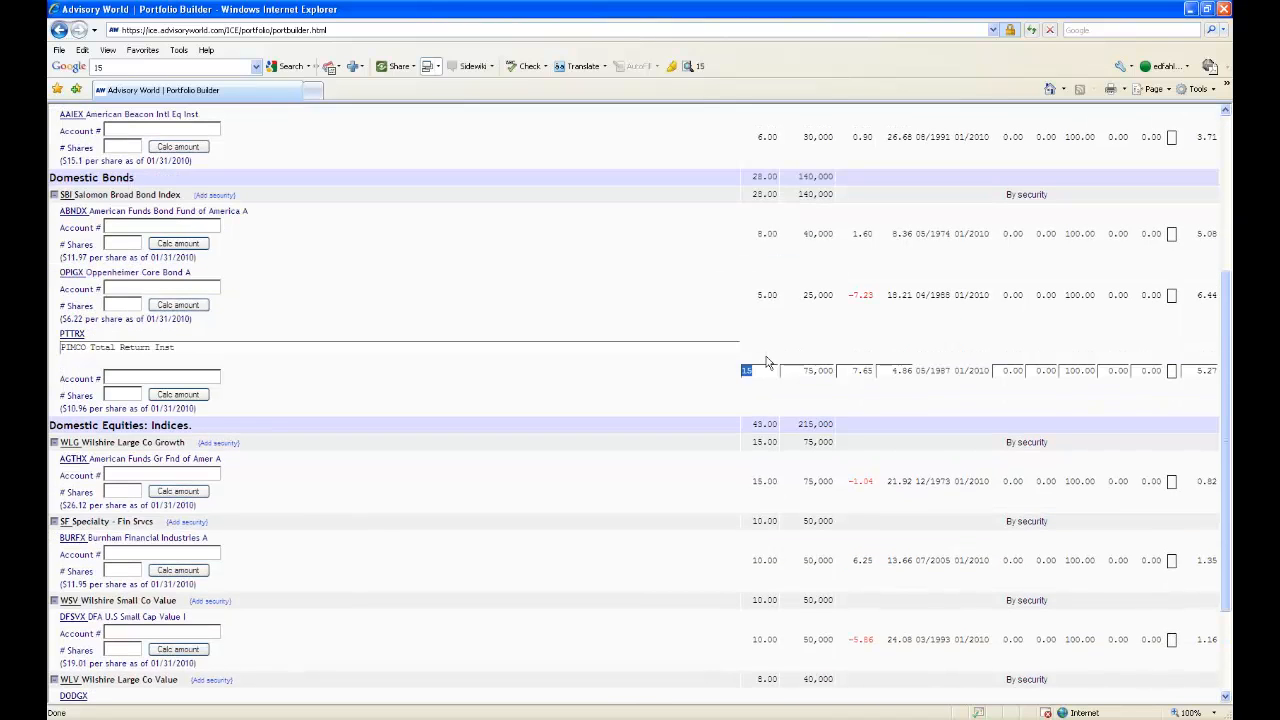
{"action": "type", "text": "25"}
{"action": "scroll", "coordinate": [785, 358], "scroll_direction": "down", "scroll_amount": 3}
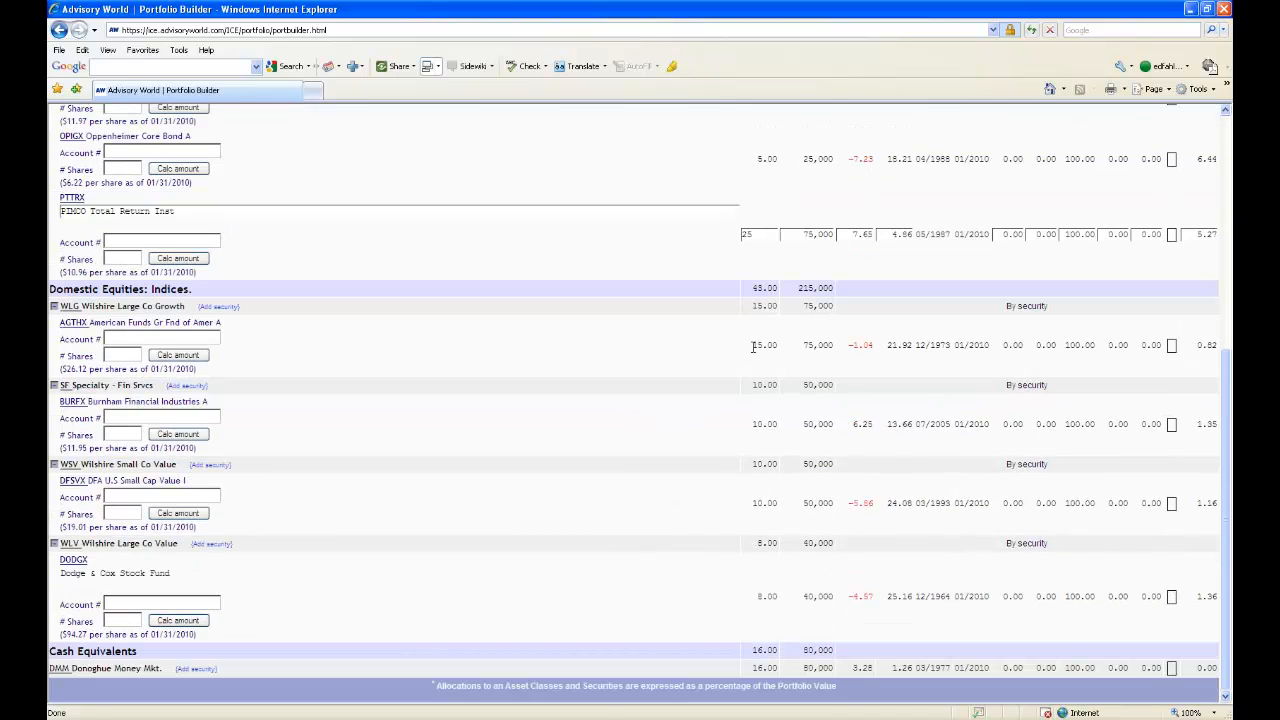
{"action": "left_click", "coordinate": [765, 502]}
{"action": "type", "text": "5"}
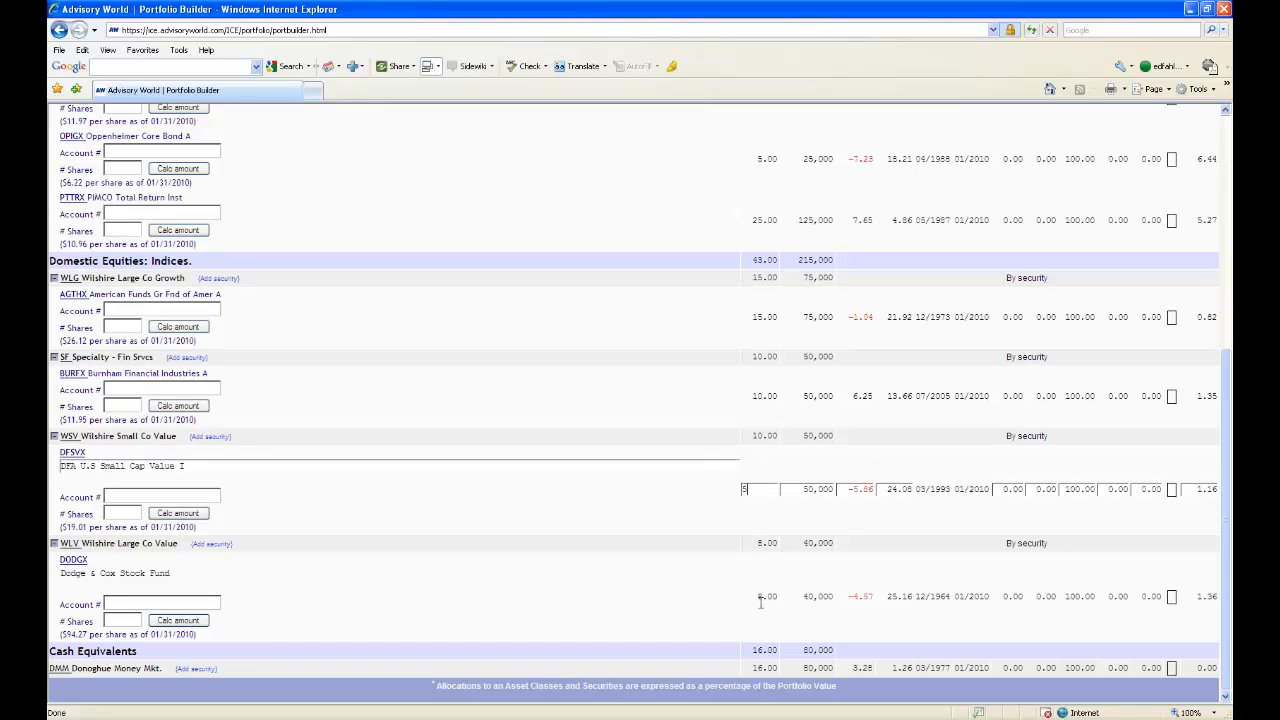
{"action": "left_click", "coordinate": [673, 600]}
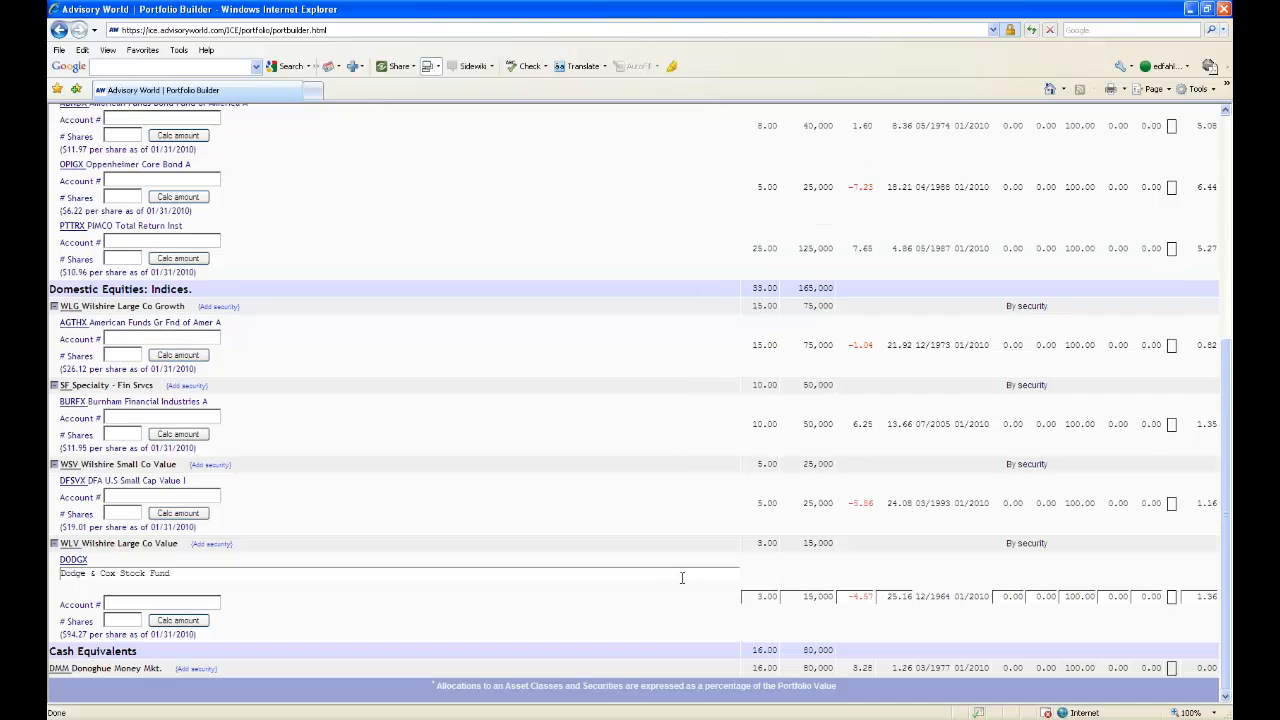
Hide the individual securities under the portfolio totals and save the portfolio.
{"action": "scroll", "coordinate": [686, 563], "scroll_direction": "up", "scroll_amount": 5}
{"action": "scroll", "coordinate": [679, 554], "scroll_direction": "down", "scroll_amount": 2}
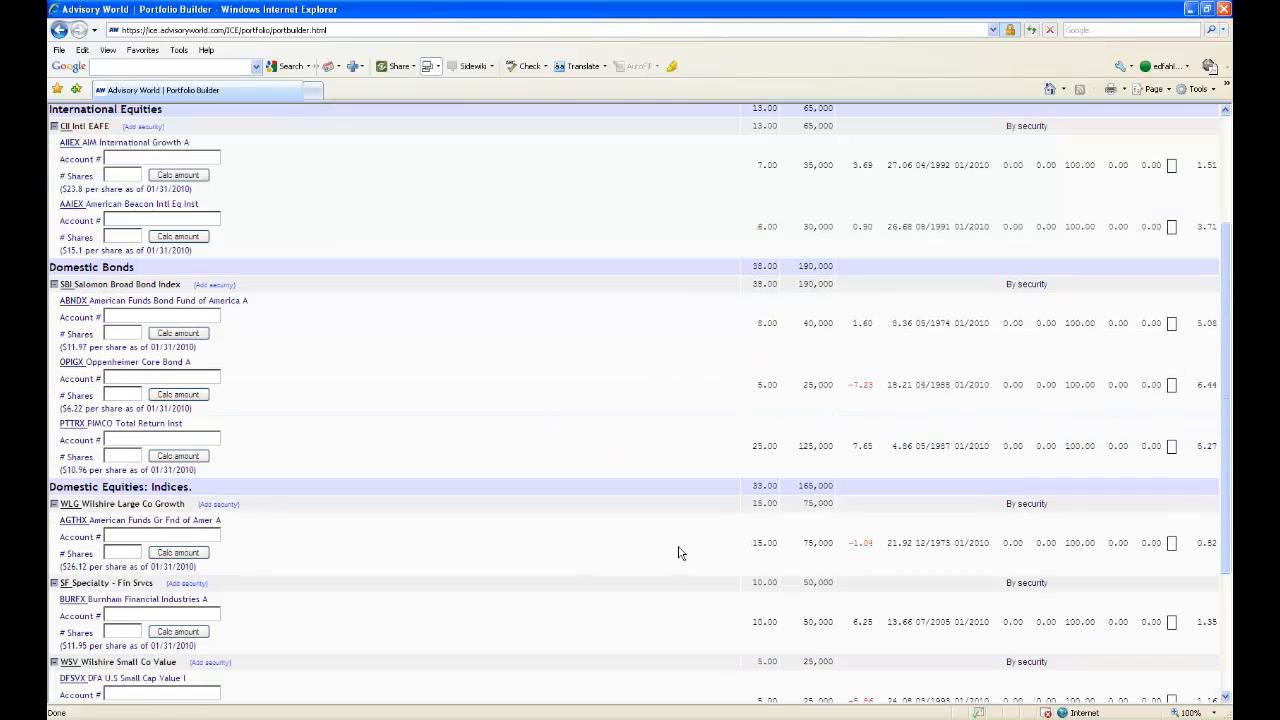
{"action": "scroll", "coordinate": [677, 551], "scroll_direction": "up", "scroll_amount": 2}
{"action": "left_click", "coordinate": [55, 272]}
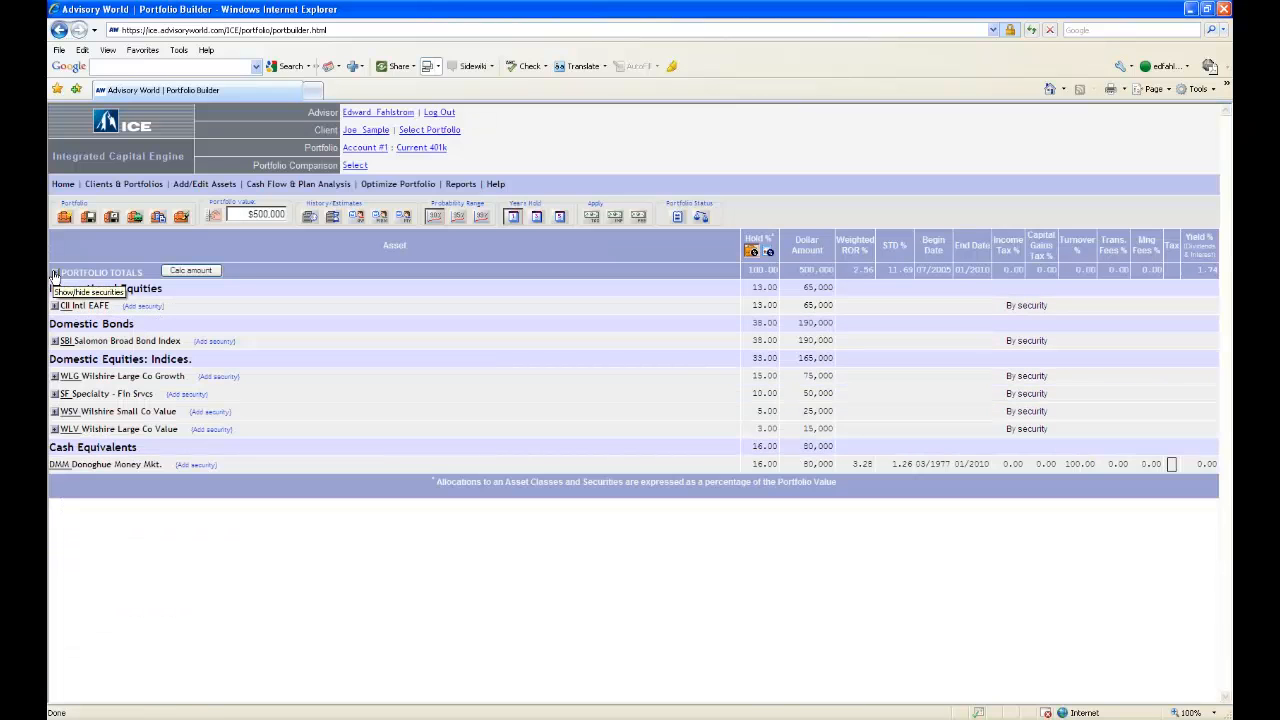
{"action": "left_click", "coordinate": [88, 218]}
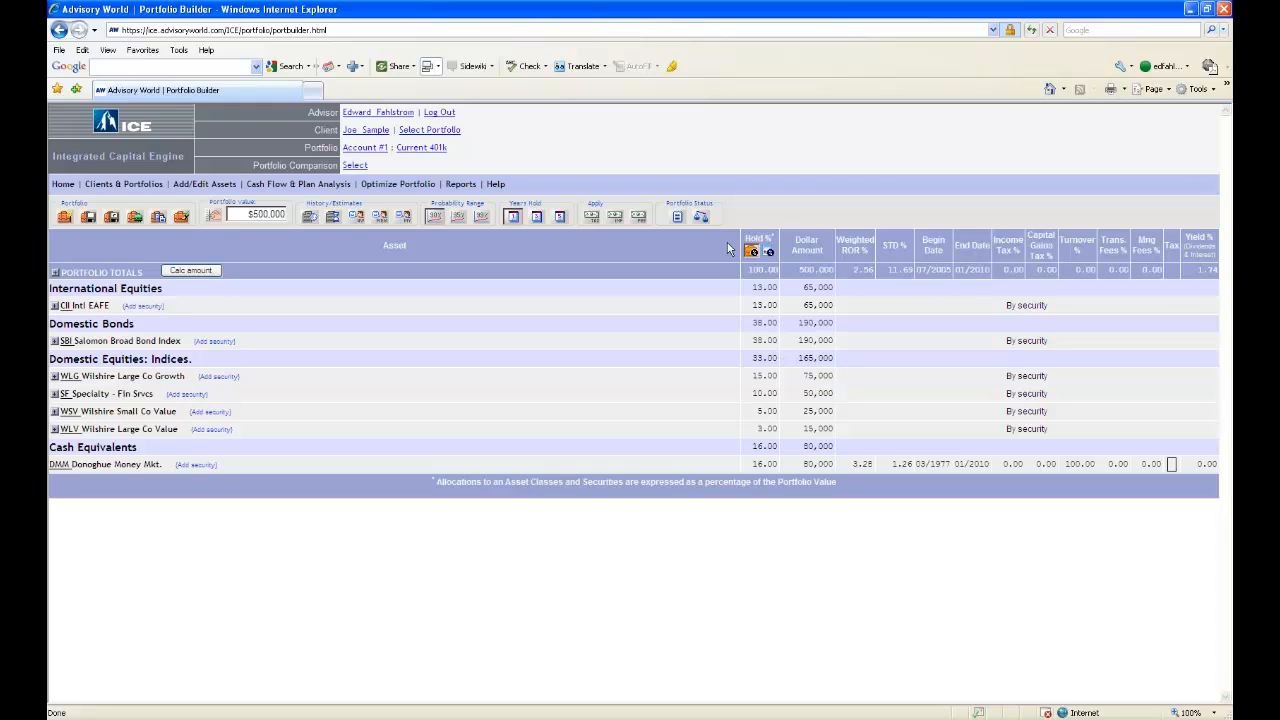
Open the portfolio's financial planning analysis in full size and set the primary objective to begin at age 60 and last 25 years.
{"action": "left_click", "coordinate": [318, 188]}
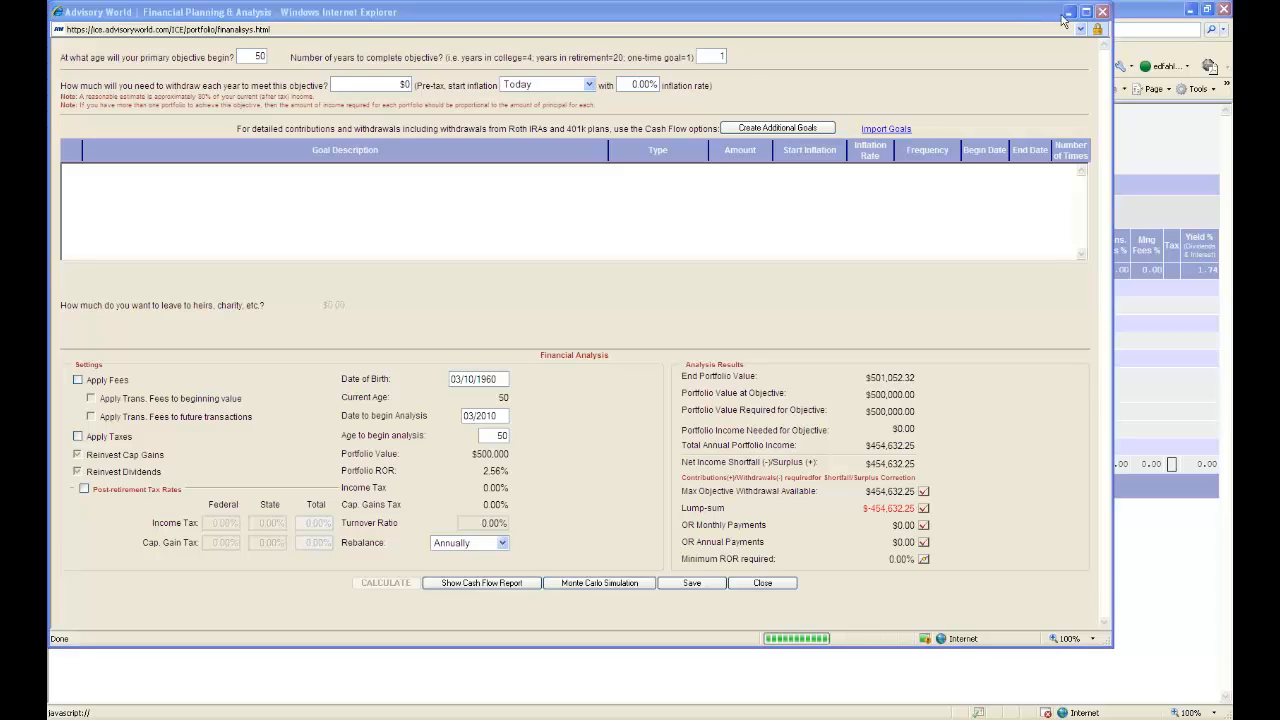
{"action": "left_click", "coordinate": [1084, 12]}
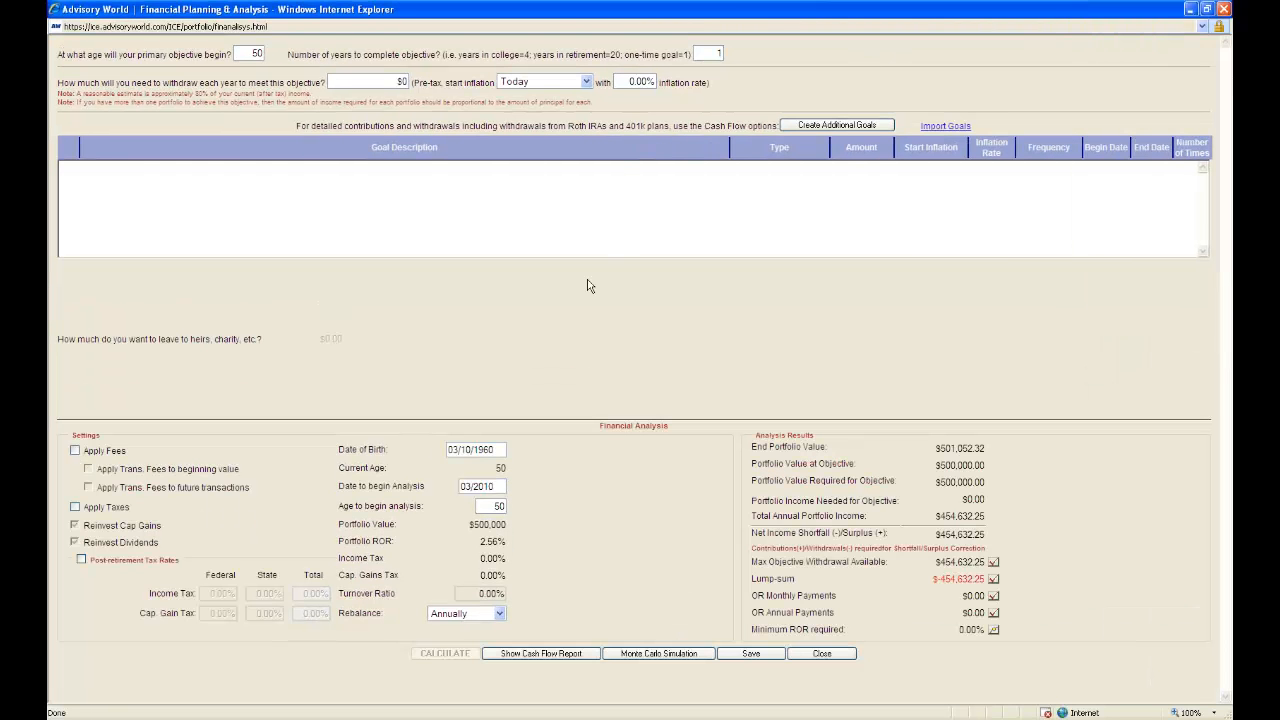
{"action": "double_click", "coordinate": [255, 53]}
{"action": "type", "text": "60"}
{"action": "key", "text": "Tab"}
{"action": "type", "text": "25"}
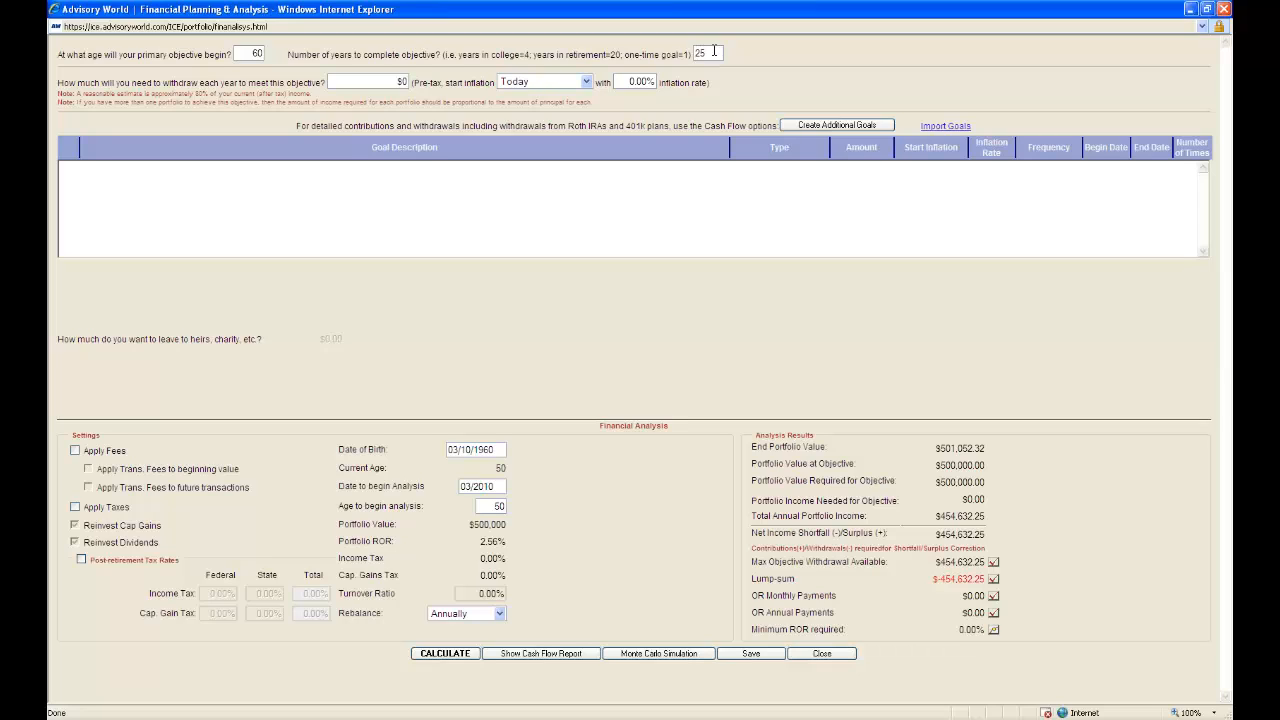
Set the yearly withdrawal for the objective to $40,000 with a 3% inflation rate.
{"action": "left_click", "coordinate": [400, 82]}
{"action": "type", "text": "40000"}
{"action": "left_click", "coordinate": [634, 84]}
{"action": "type", "text": "3"}
{"action": "left_click", "coordinate": [818, 81]}
Create an additional goal named 401k Funding with a monthly contribution of $550.
{"action": "left_click", "coordinate": [832, 126]}
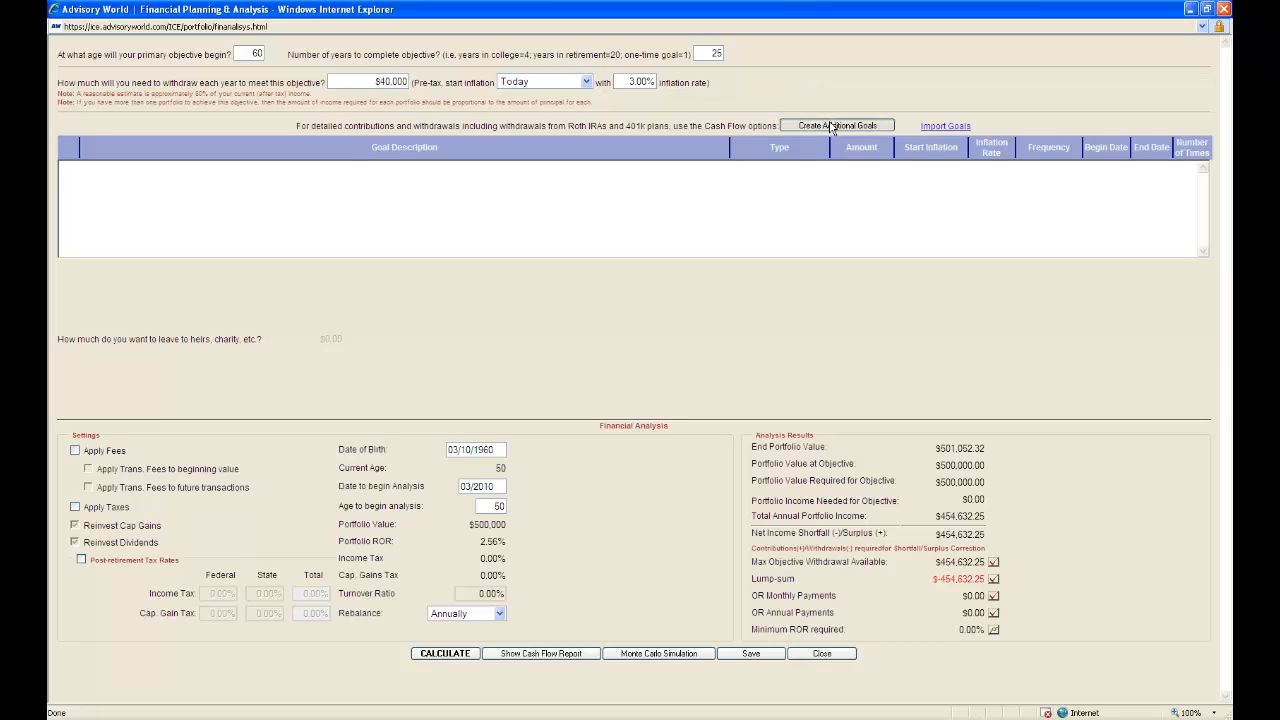
{"action": "left_click", "coordinate": [169, 173]}
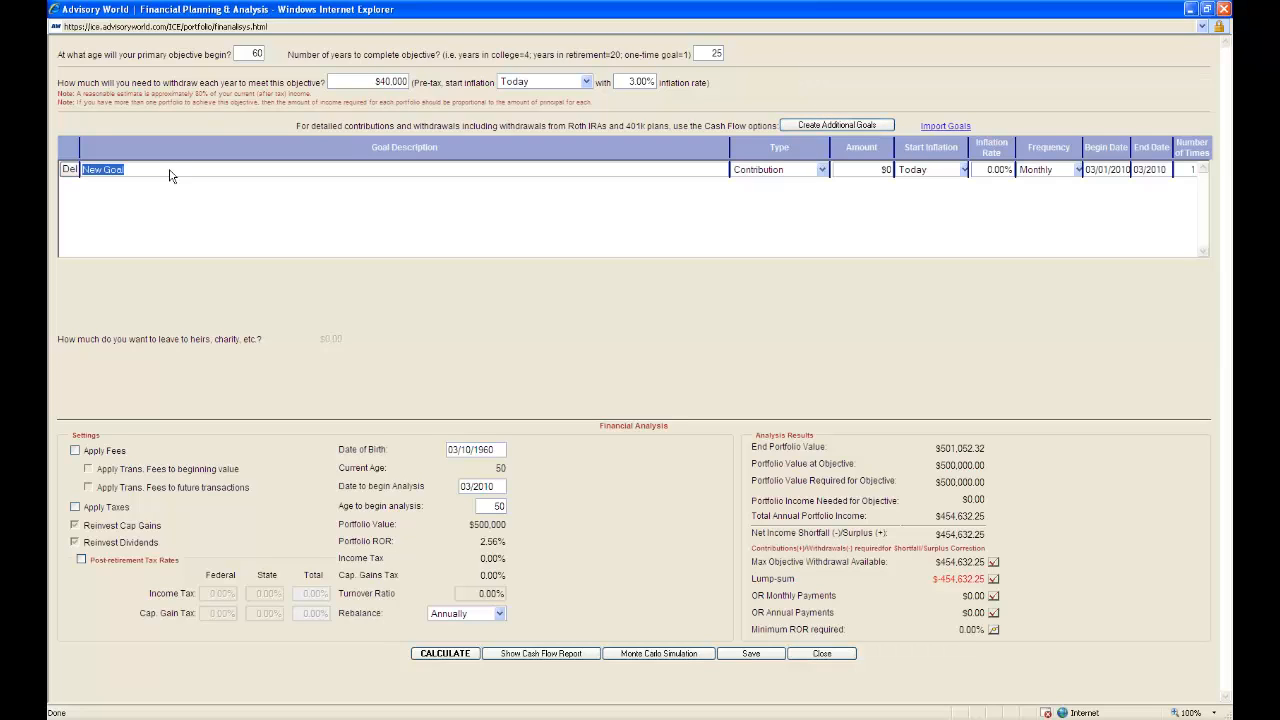
{"action": "type", "text": "01k"}
{"action": "key", "text": "BackSpace"}
{"action": "key", "text": "BackSpace"}
{"action": "key", "text": "BackSpace"}
{"action": "type", "text": "401k Funding"}
{"action": "left_click", "coordinate": [870, 172]}
{"action": "type", "text": "550"}
{"action": "left_click", "coordinate": [961, 238]}
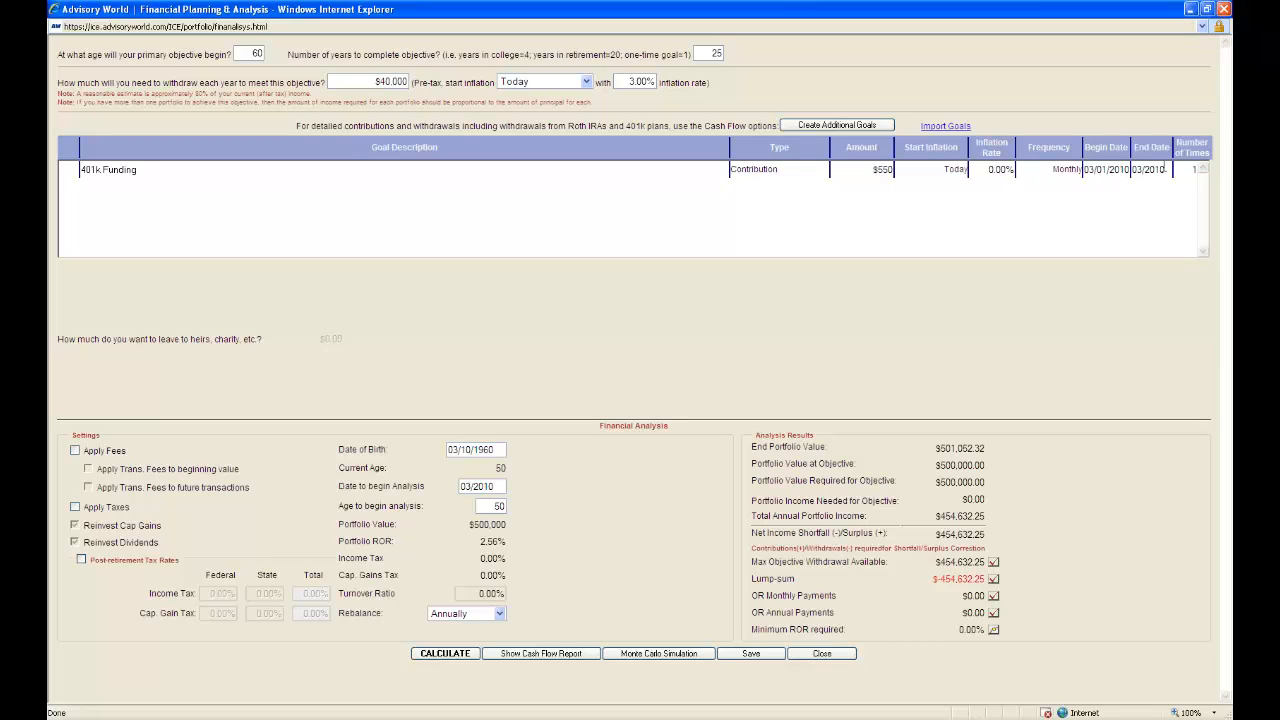
Set the 401k Funding goal's end date to 03/2020 and calculate the financial analysis.
{"action": "left_click", "coordinate": [1164, 168]}
{"action": "key", "text": "BackSpace"}
{"action": "key", "text": "BackSpace"}
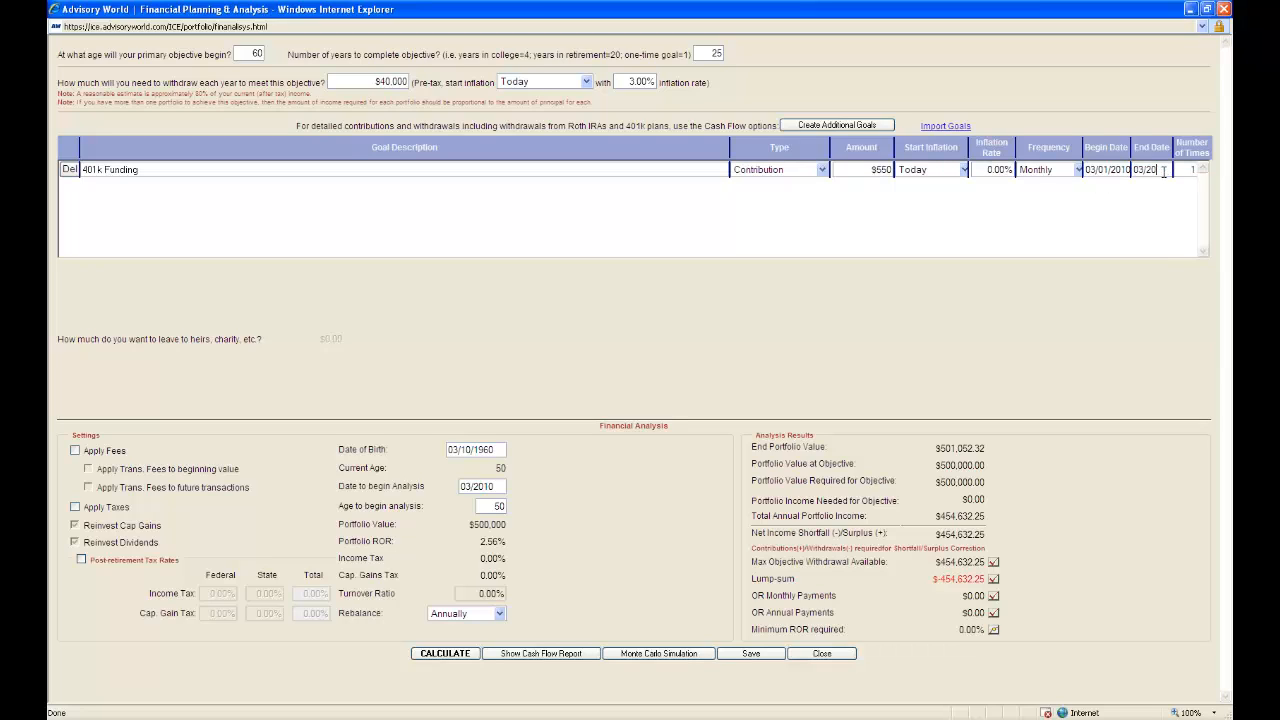
{"action": "type", "text": "20"}
{"action": "left_click", "coordinate": [1104, 290]}
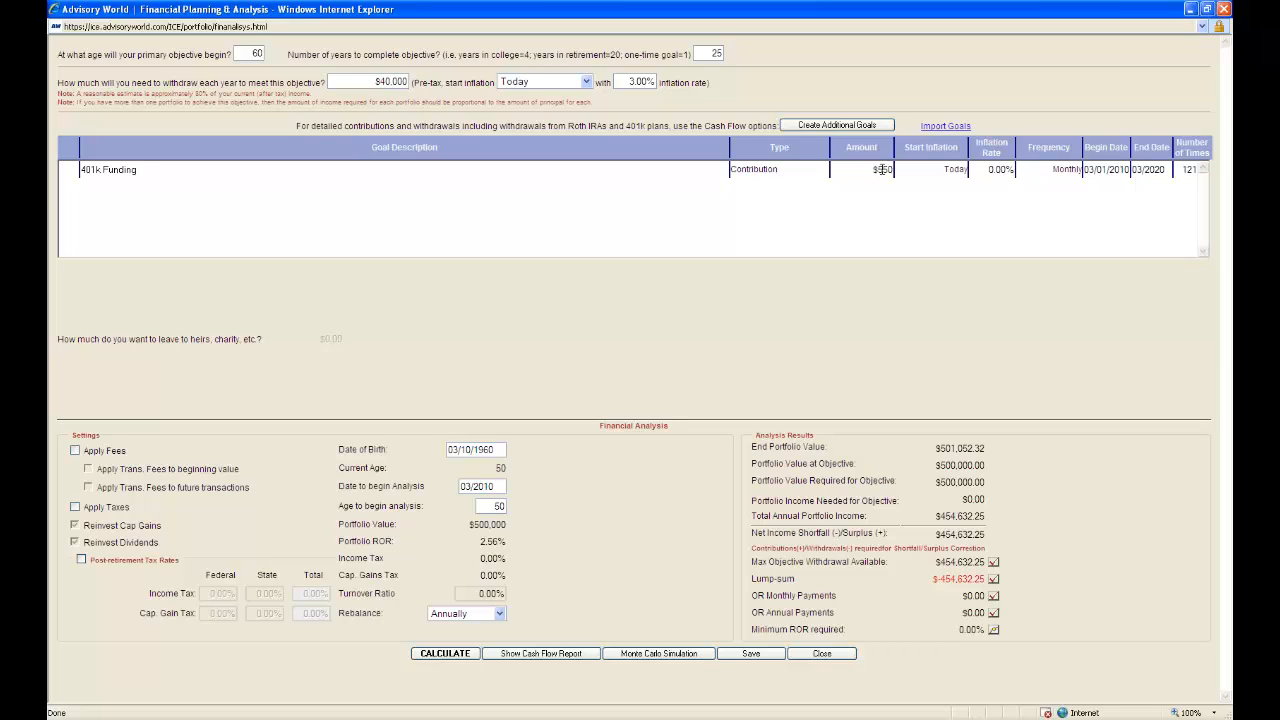
{"action": "left_click", "coordinate": [456, 654]}
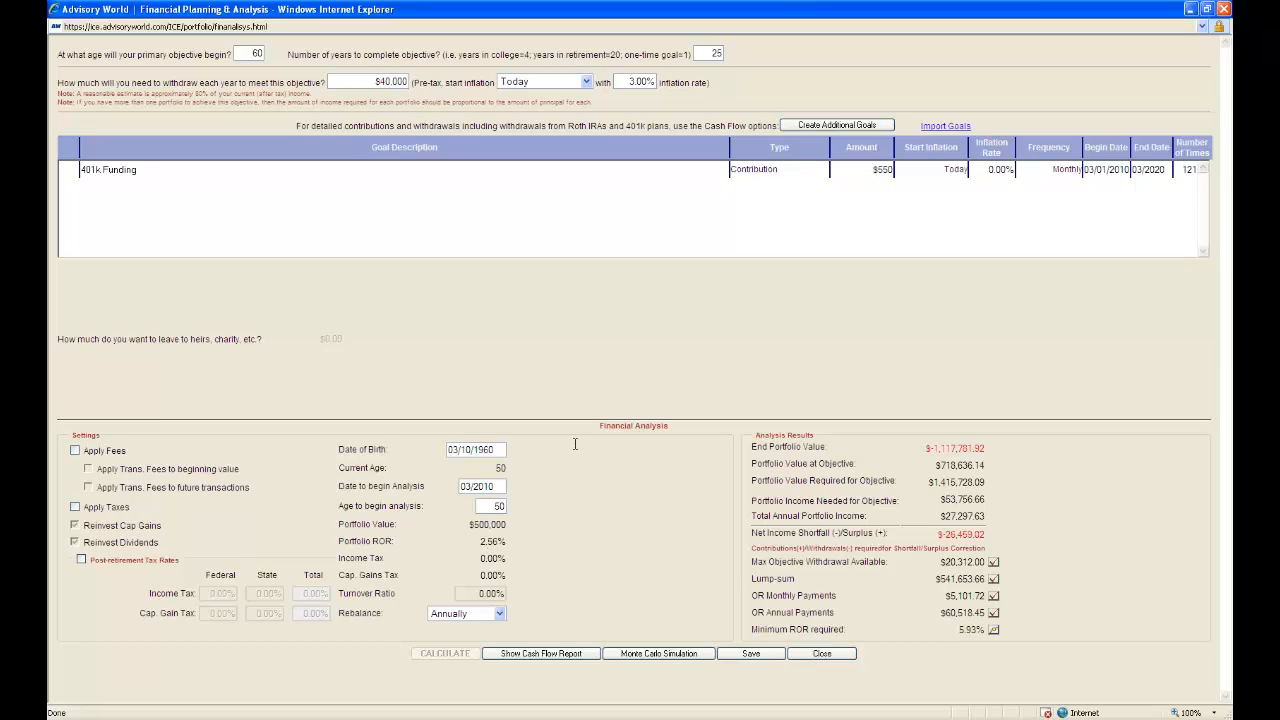
Run a Monte Carlo simulation report with the default parameters, examine the probability of meeting the withdrawal goal, and close the report.
{"action": "left_click", "coordinate": [679, 655]}
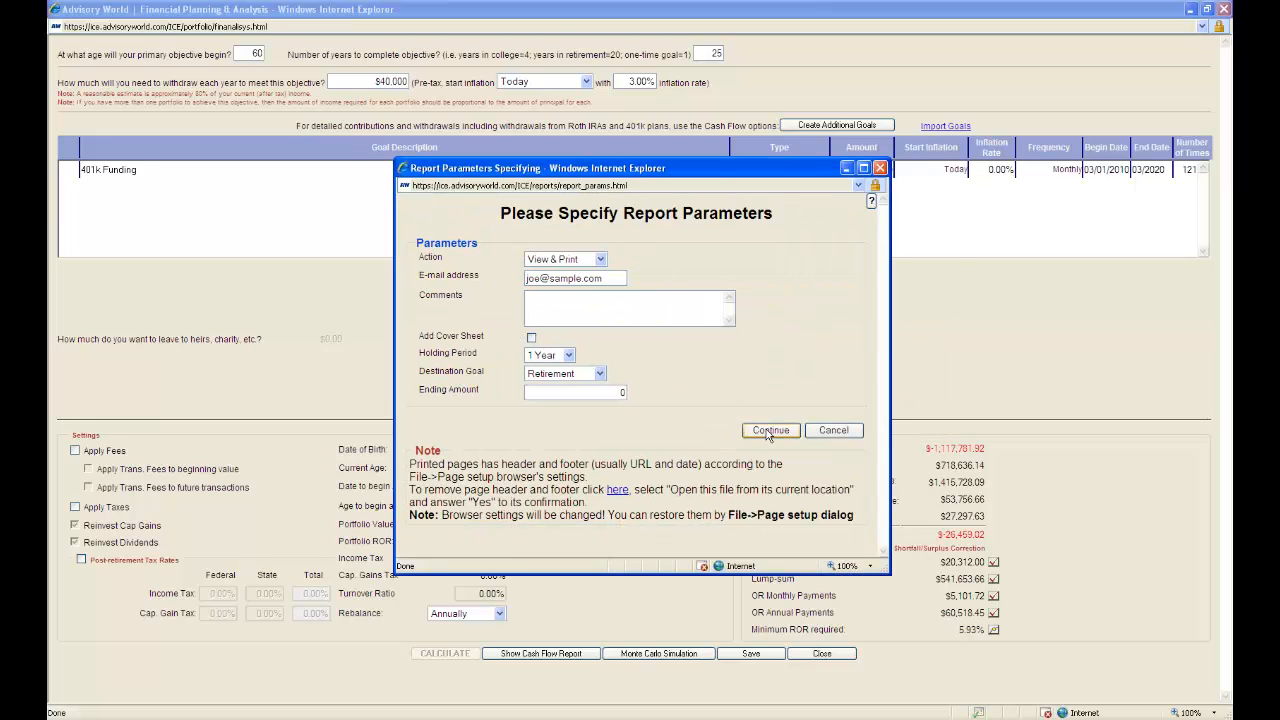
{"action": "left_click", "coordinate": [763, 430]}
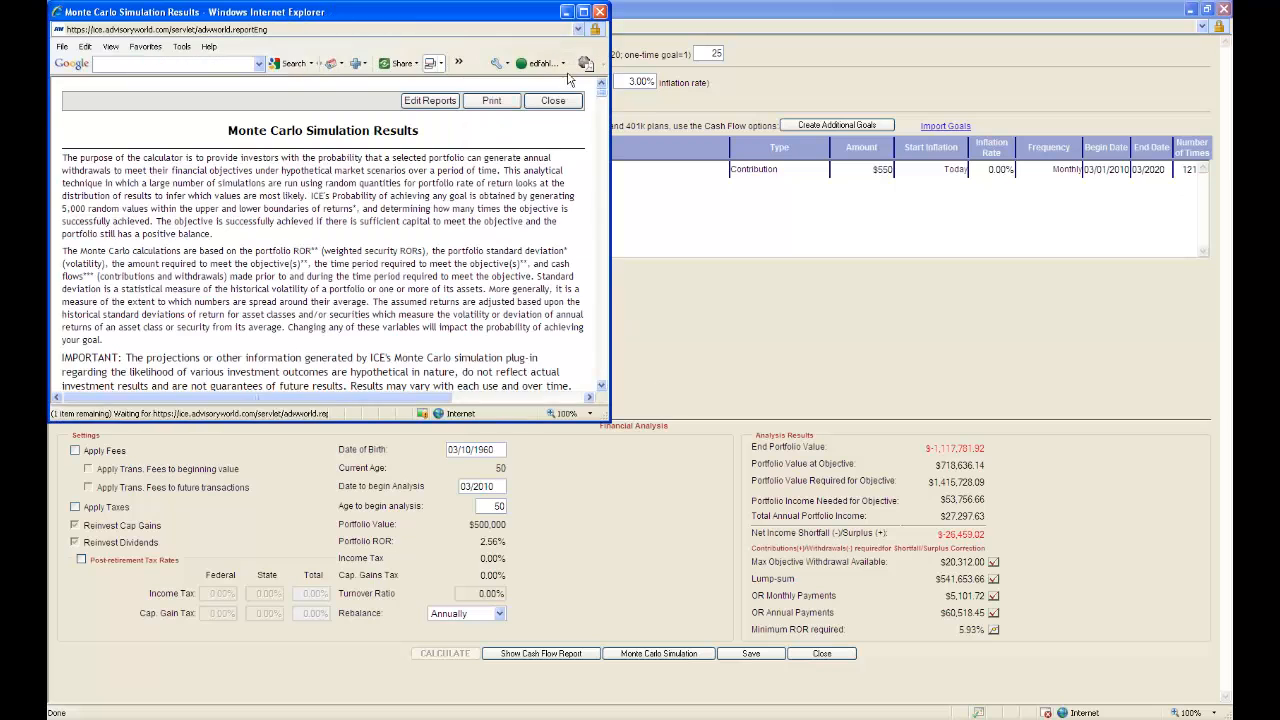
{"action": "left_click", "coordinate": [586, 12]}
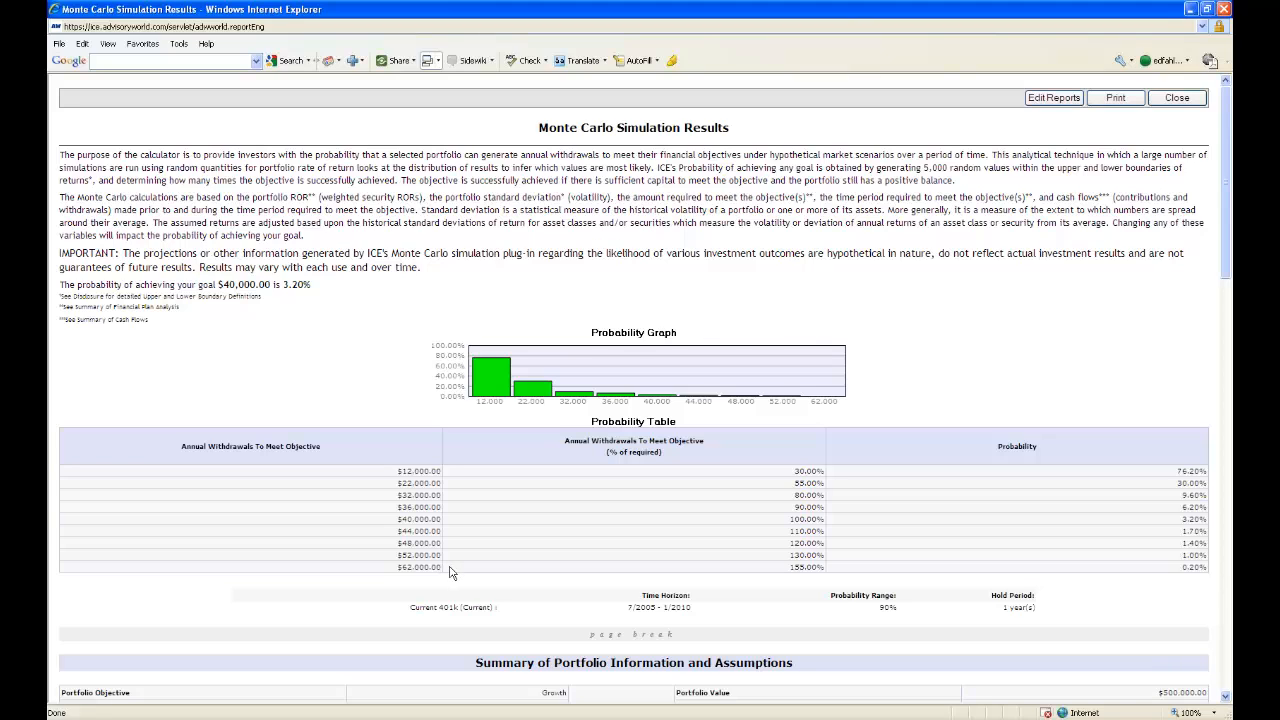
{"action": "left_click", "coordinate": [1180, 104]}
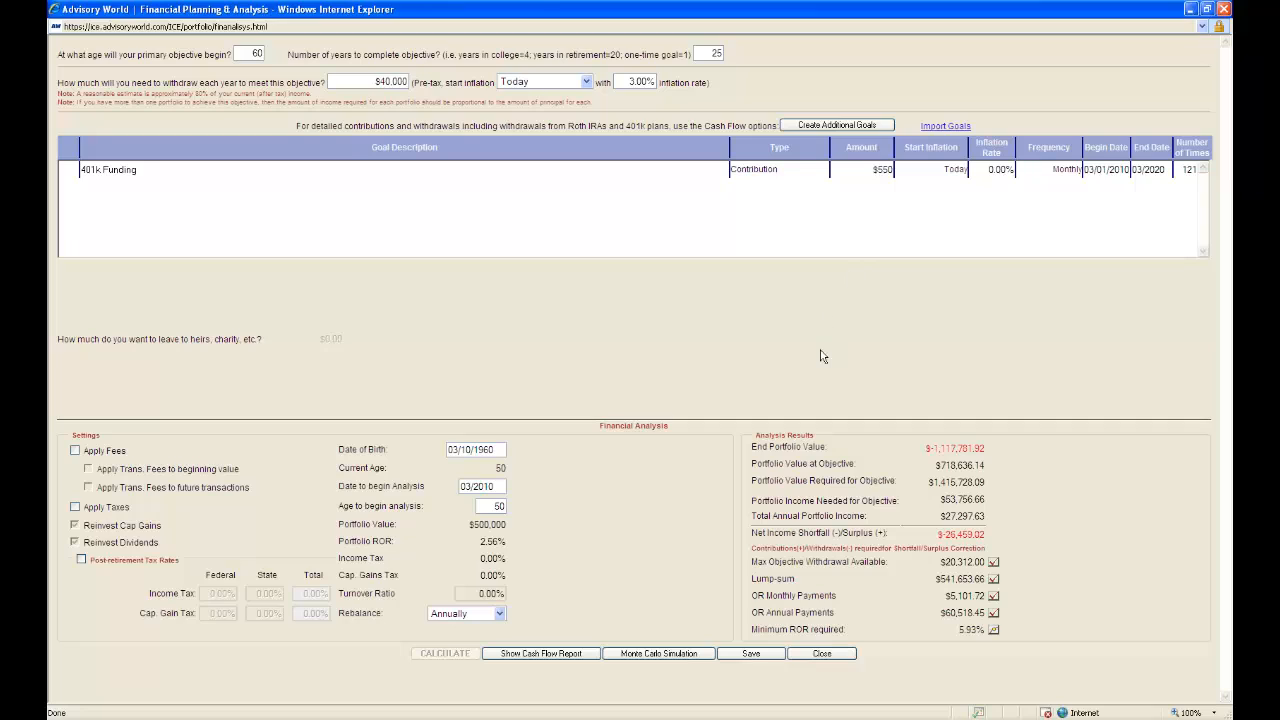
Open the Efficient Frontier for the minimum required ROR and select a frontier portfolio between the optimal-goal and optimal-risk points.
{"action": "left_click", "coordinate": [994, 631]}
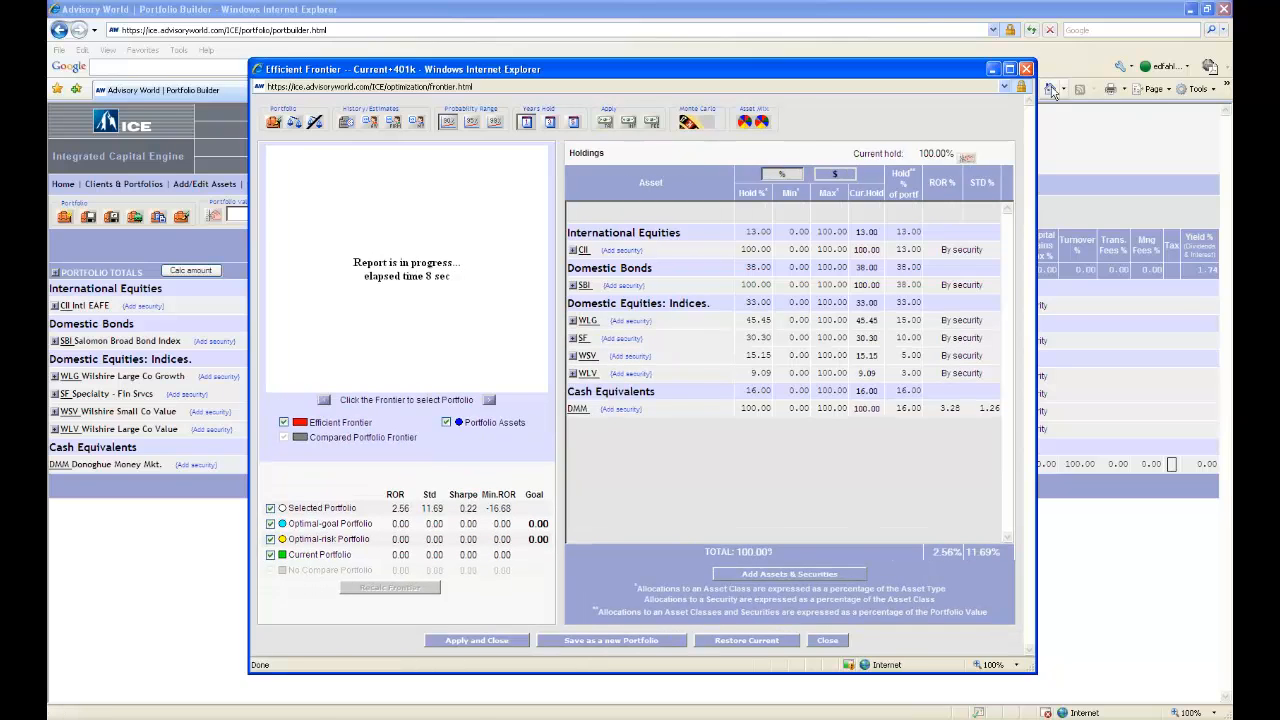
{"action": "left_click", "coordinate": [1009, 69]}
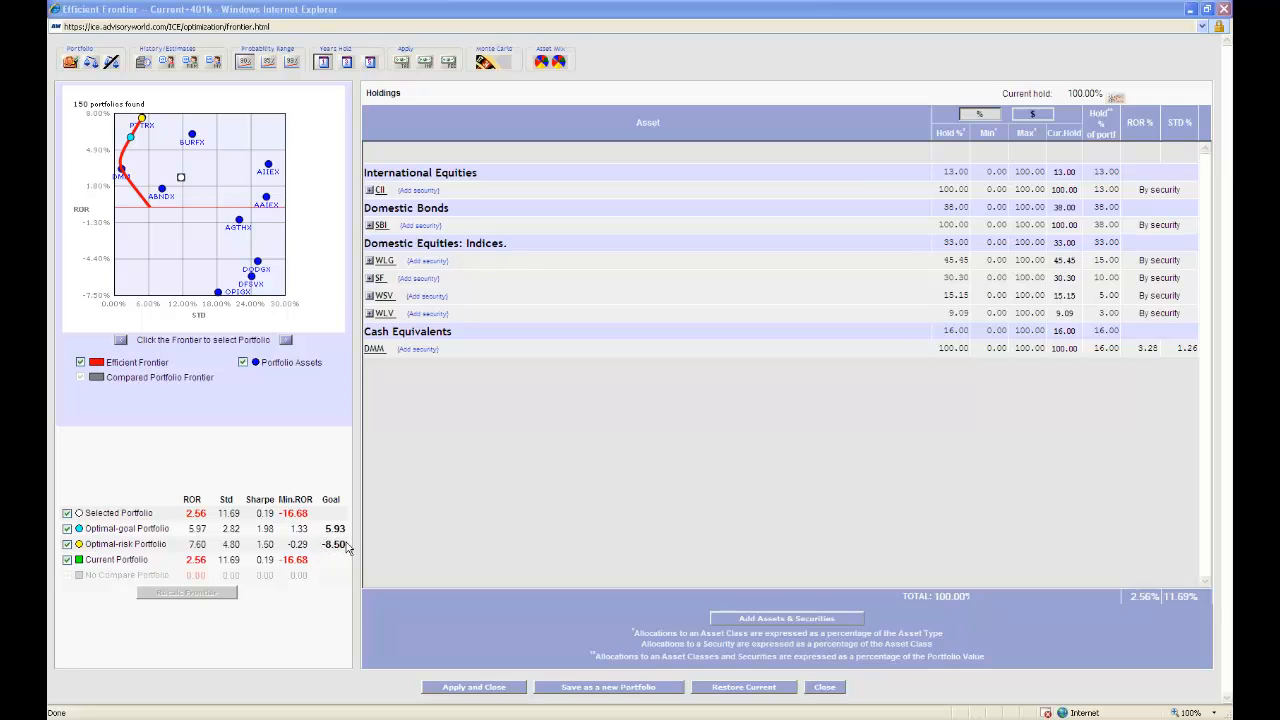
{"action": "left_click", "coordinate": [137, 133]}
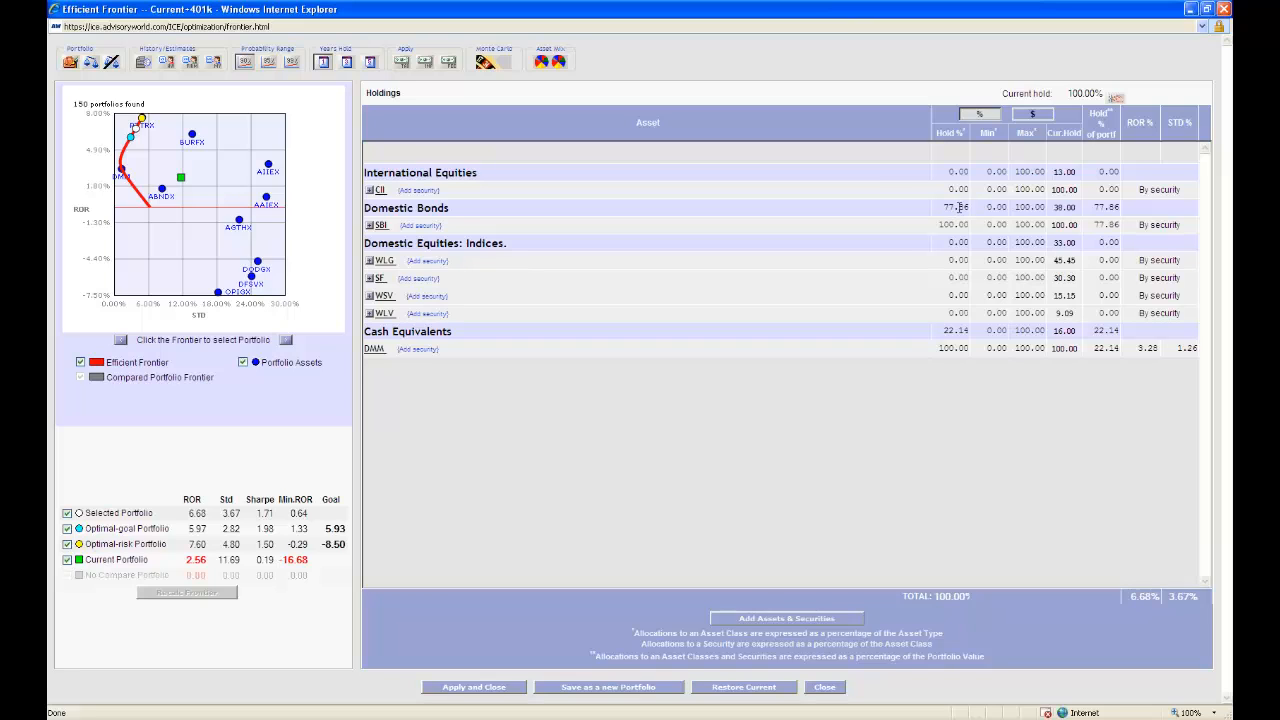
Limit the Domestic Bonds maximum to 45% and recalculate the frontier.
{"action": "left_click", "coordinate": [1032, 207]}
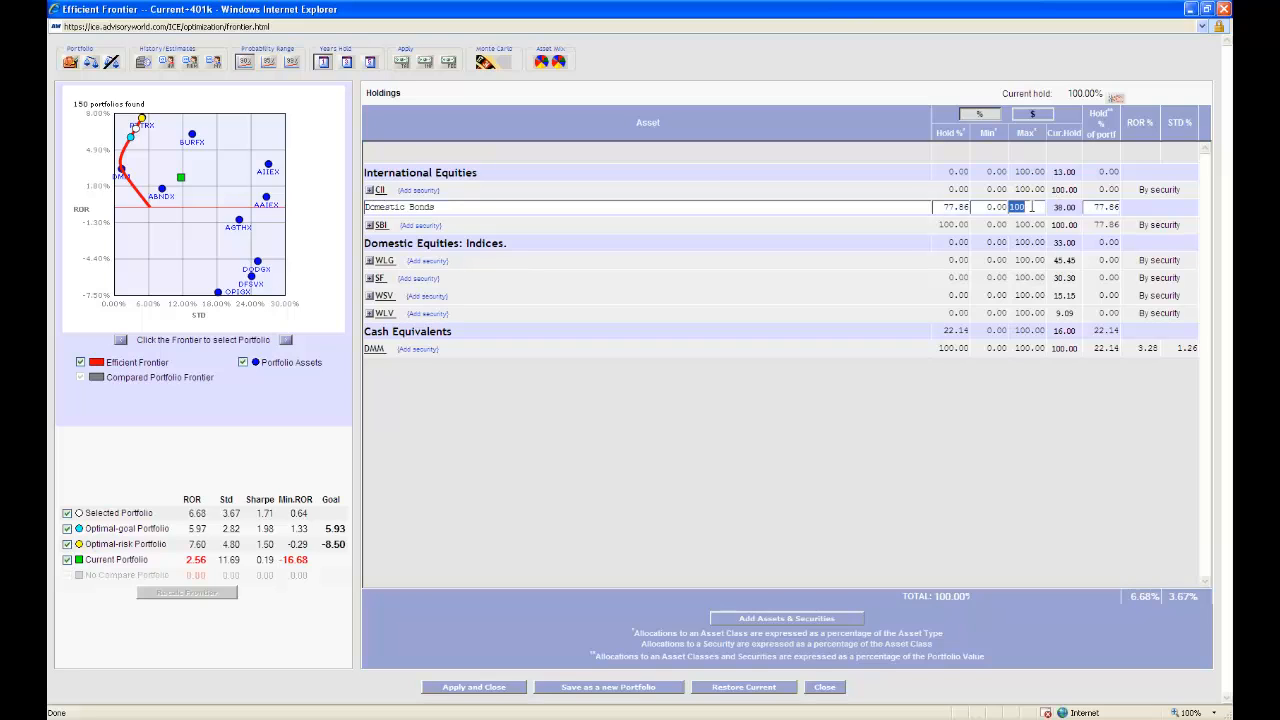
{"action": "type", "text": "45"}
{"action": "left_click", "coordinate": [1030, 330]}
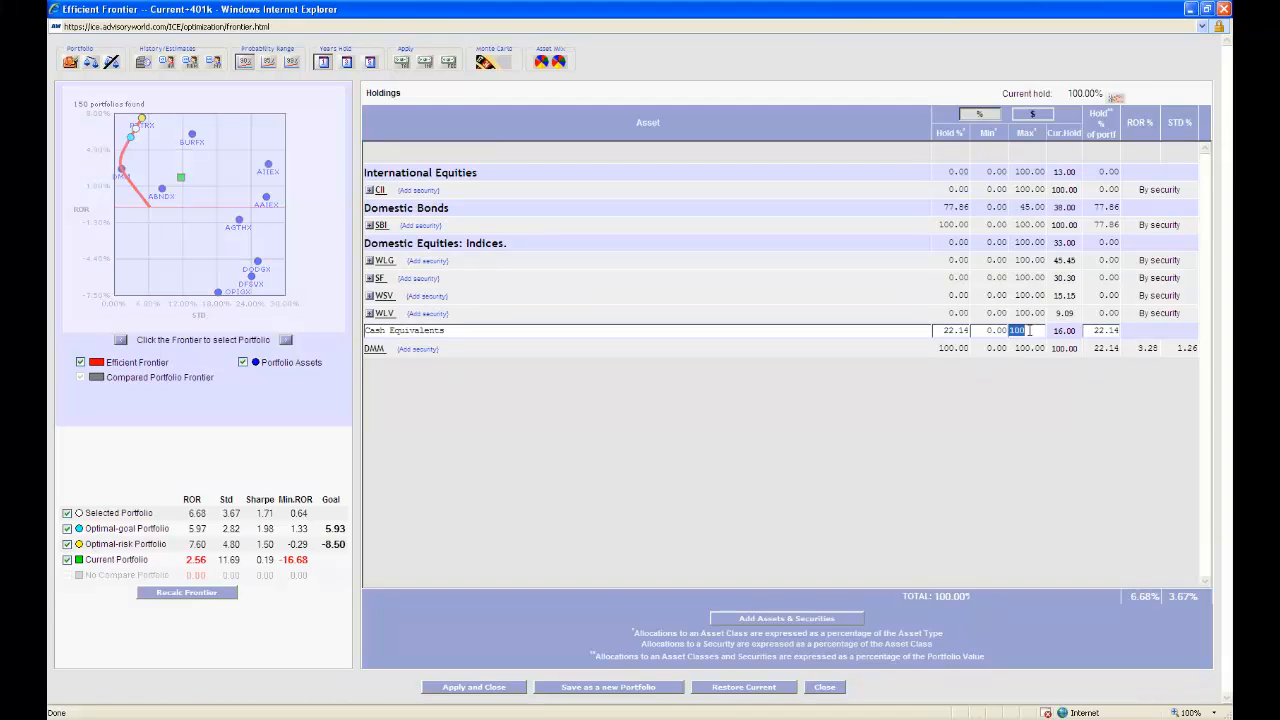
{"action": "left_click", "coordinate": [578, 412]}
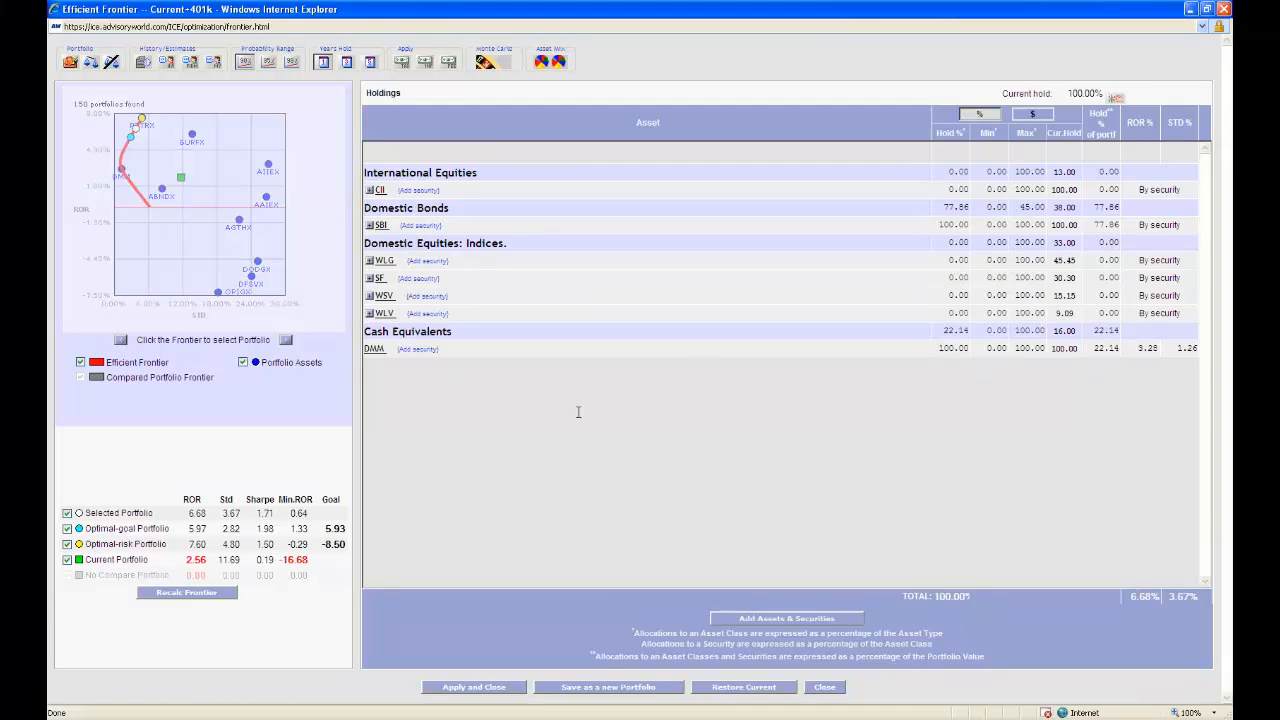
{"action": "left_click", "coordinate": [186, 592]}
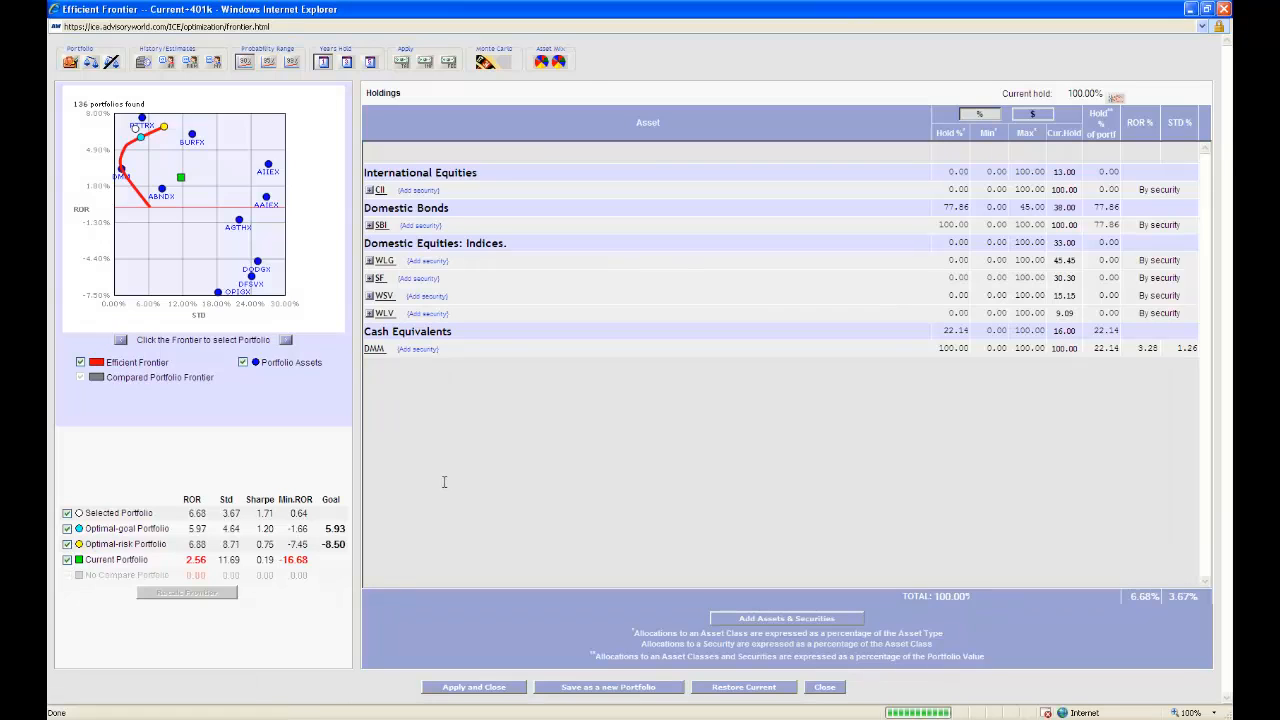
Select a portfolio on the recalculated frontier between the optimal-goal and optimal-risk points.
{"action": "left_click", "coordinate": [160, 130]}
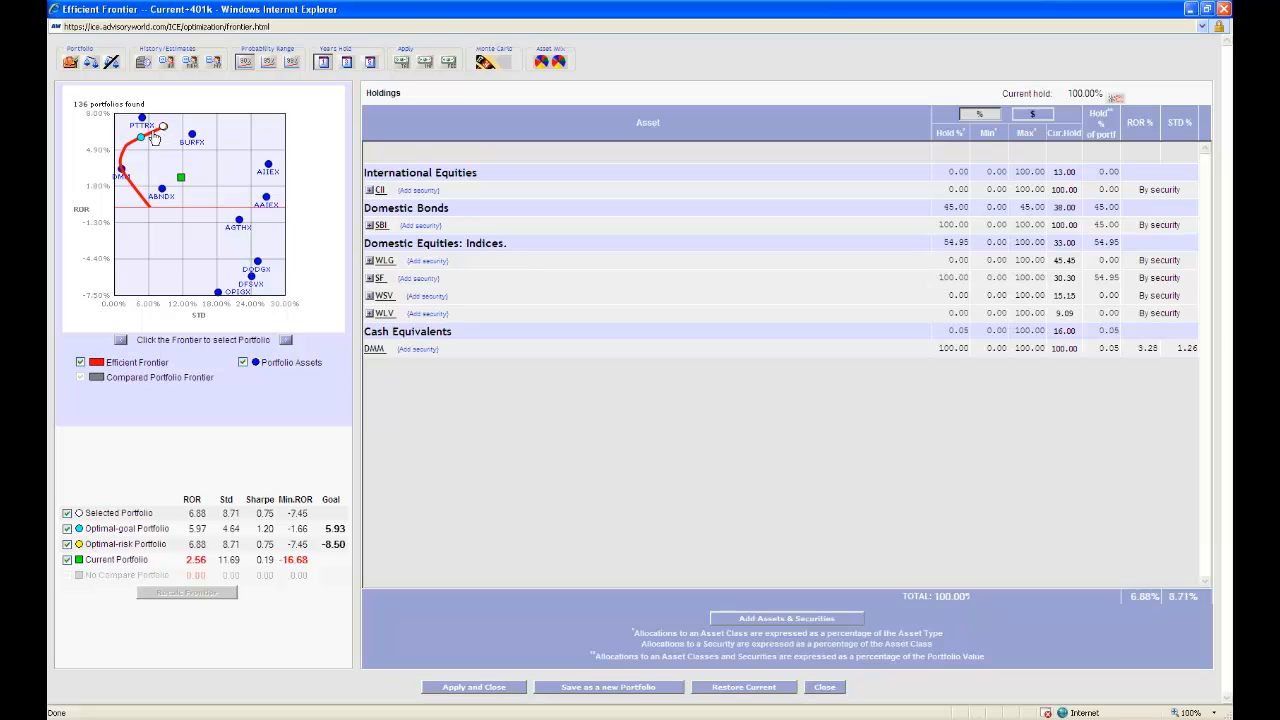
{"action": "left_click", "coordinate": [152, 131]}
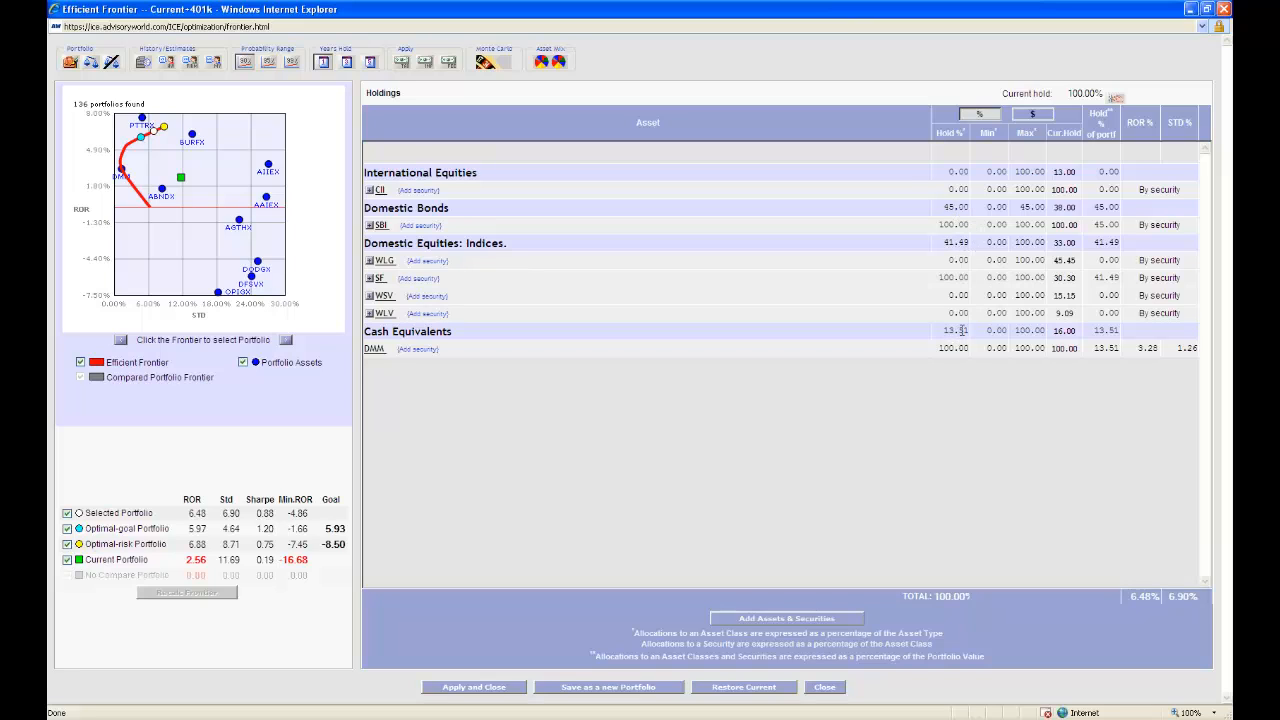
{"action": "left_click", "coordinate": [1026, 329]}
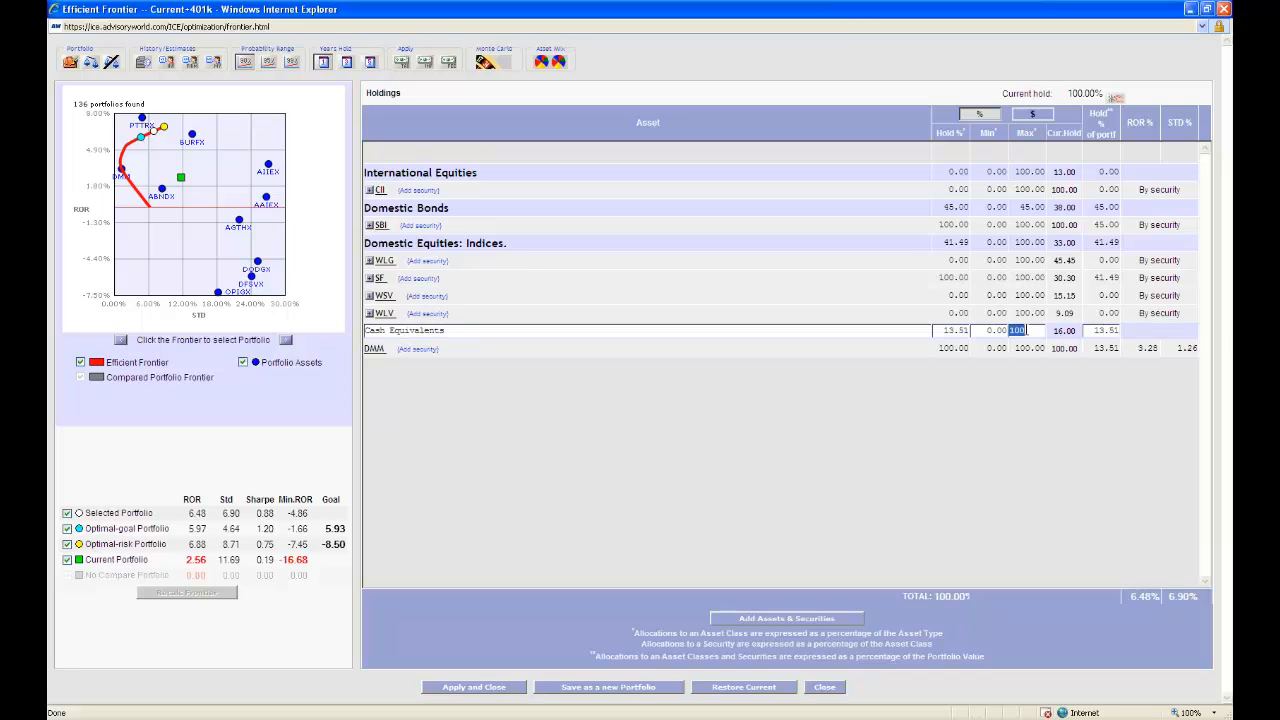
{"action": "left_click", "coordinate": [1098, 453]}
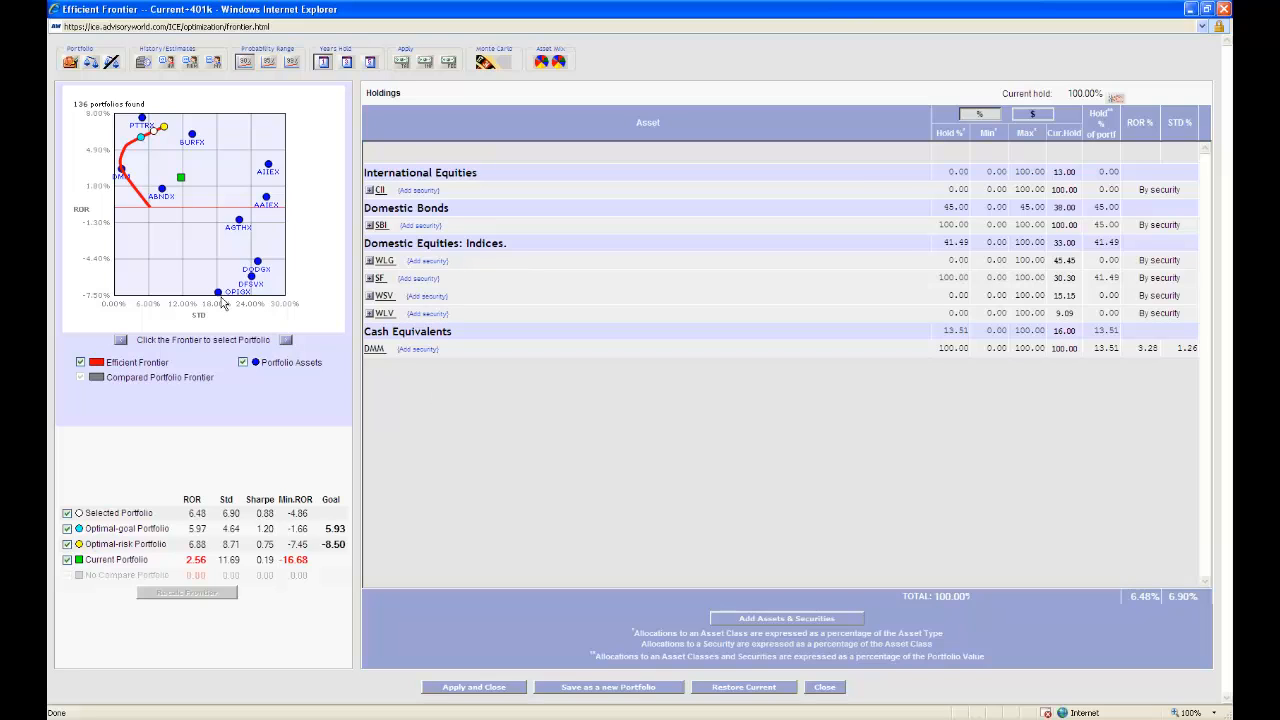
Run a Monte Carlo simulation for the selected frontier portfolio with the default parameters, examine the withdrawal probabilities, and close the report.
{"action": "left_click", "coordinate": [494, 66]}
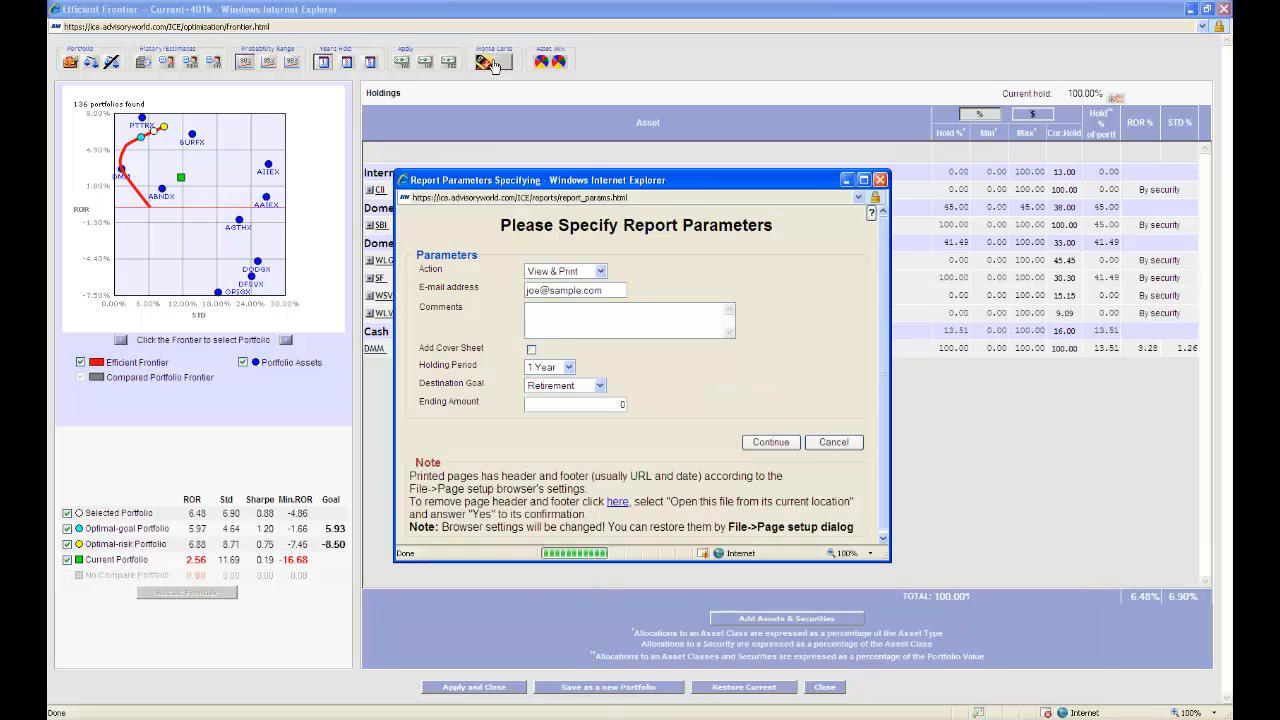
{"action": "left_click", "coordinate": [771, 430]}
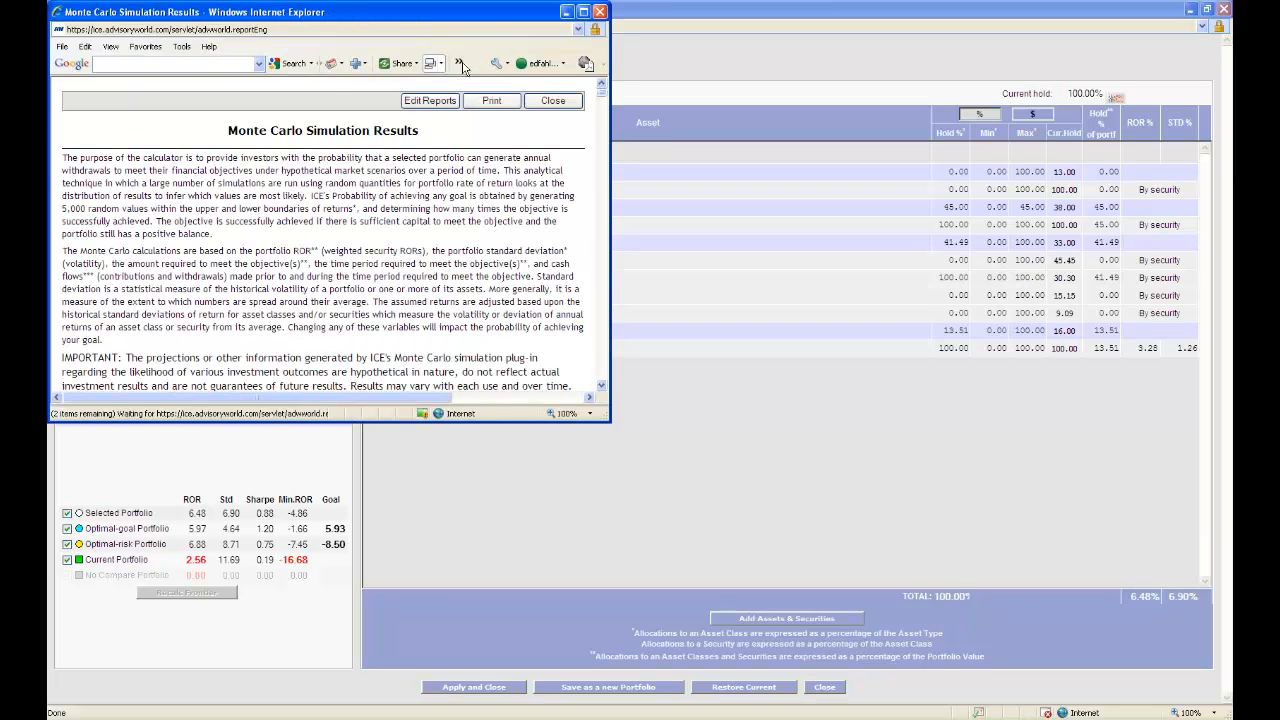
{"action": "left_click", "coordinate": [583, 11]}
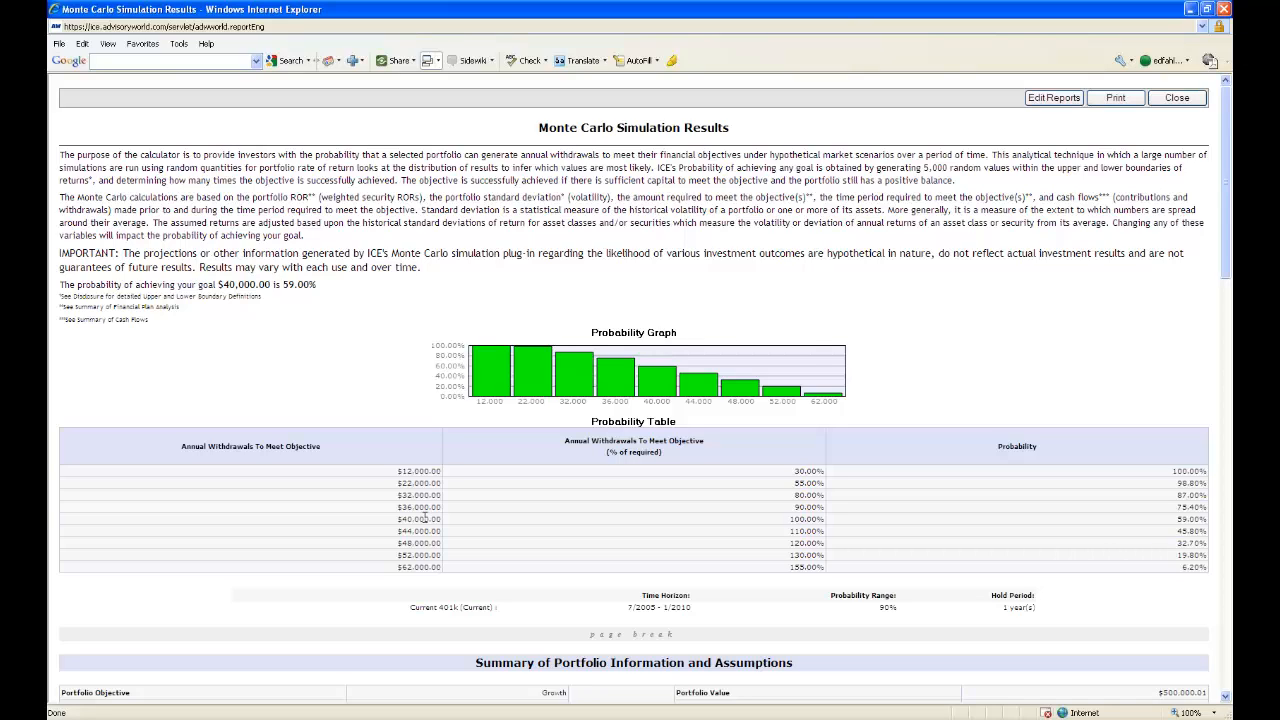
{"action": "left_click", "coordinate": [1178, 98]}
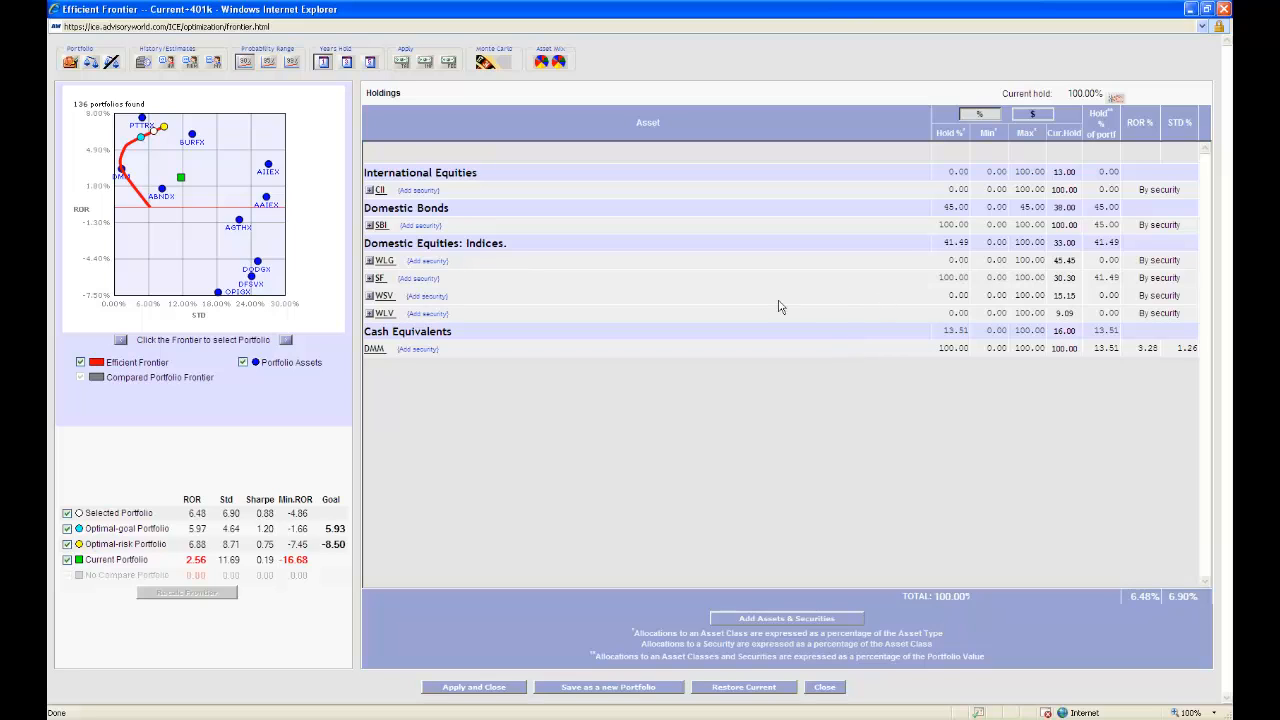
Save the selected frontier portfolio as a new Proposed portfolio named Optimal, and close the Efficient Frontier and financial analysis windows.
{"action": "left_click", "coordinate": [633, 687]}
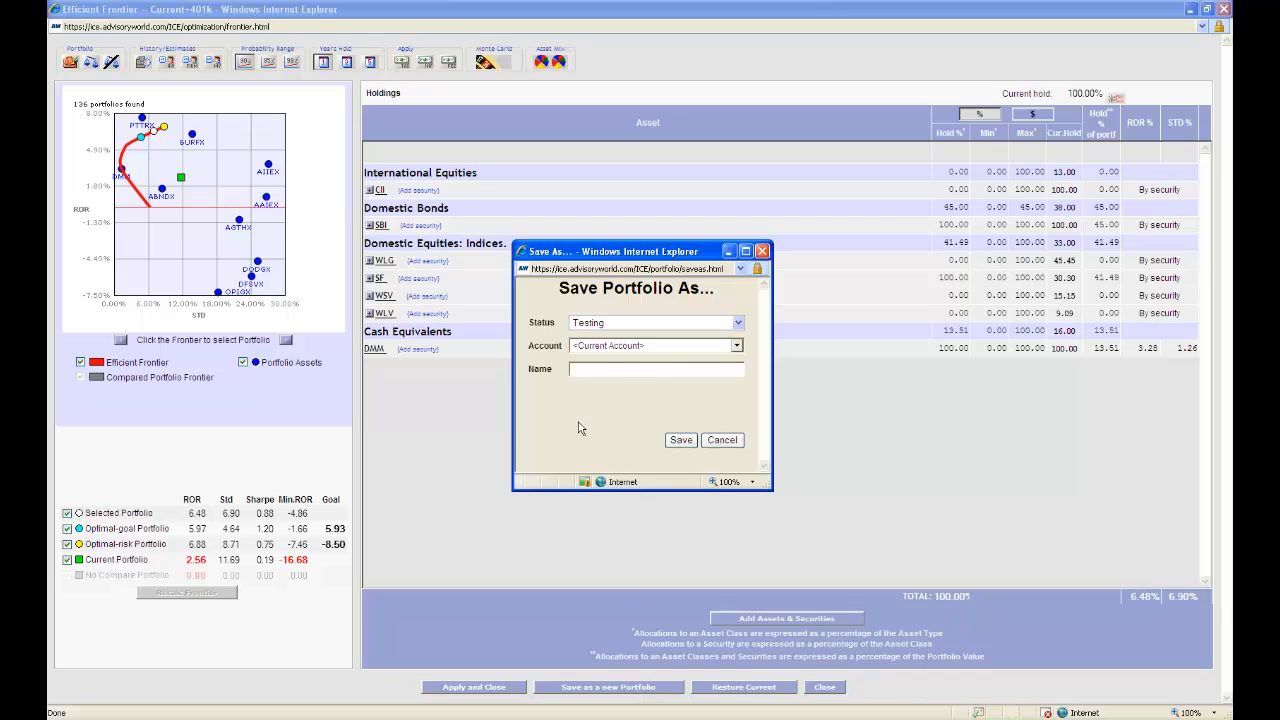
{"action": "left_click", "coordinate": [738, 322]}
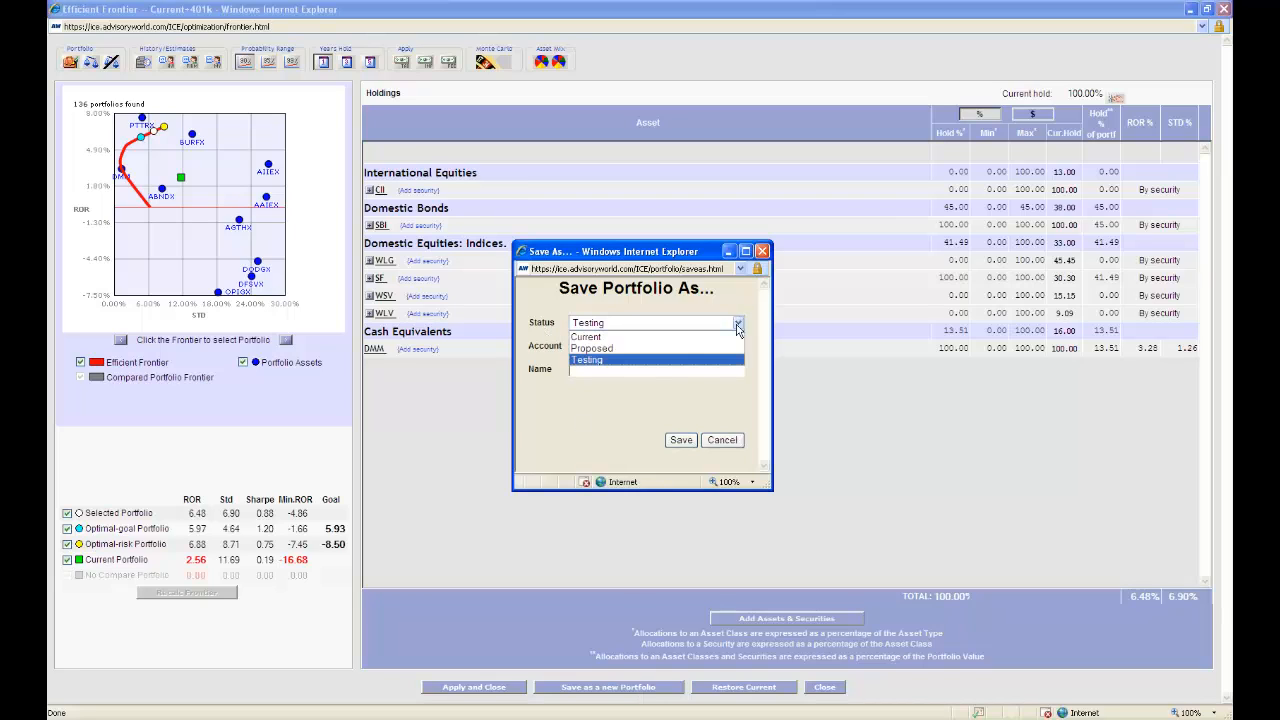
{"action": "left_click", "coordinate": [698, 349]}
{"action": "left_click", "coordinate": [690, 370]}
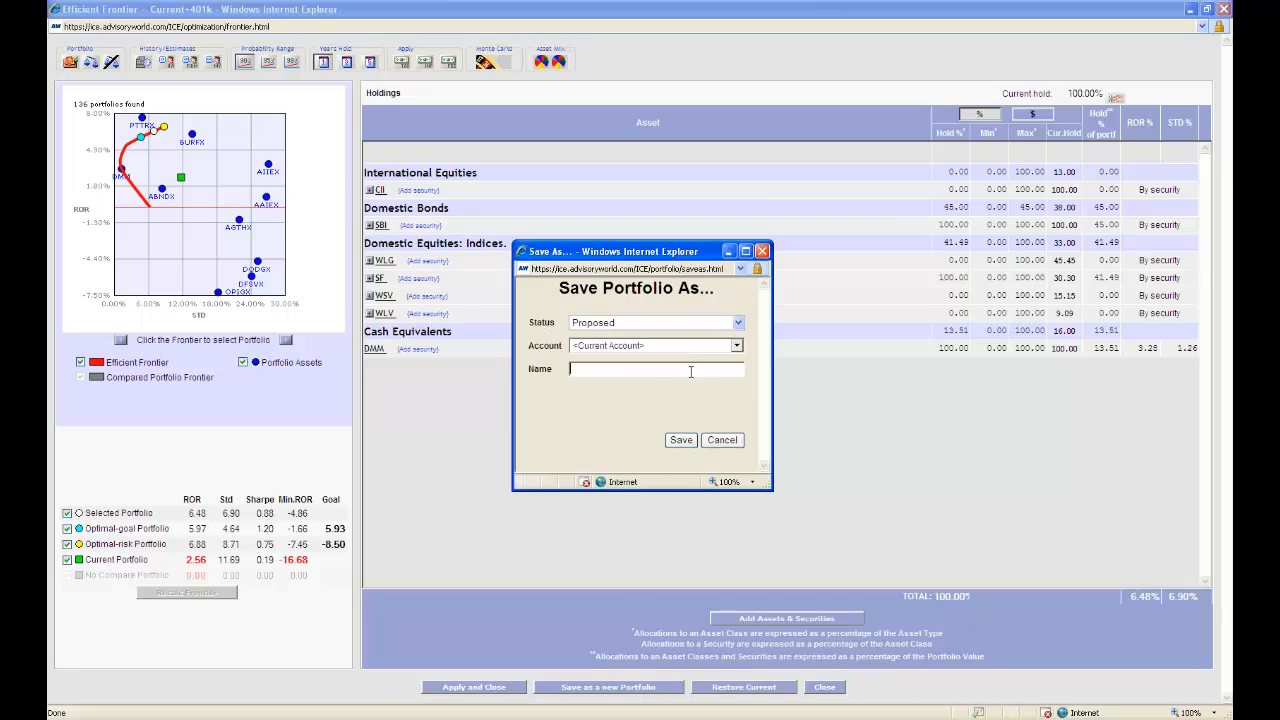
{"action": "type", "text": "Optimal"}
{"action": "left_click", "coordinate": [681, 442]}
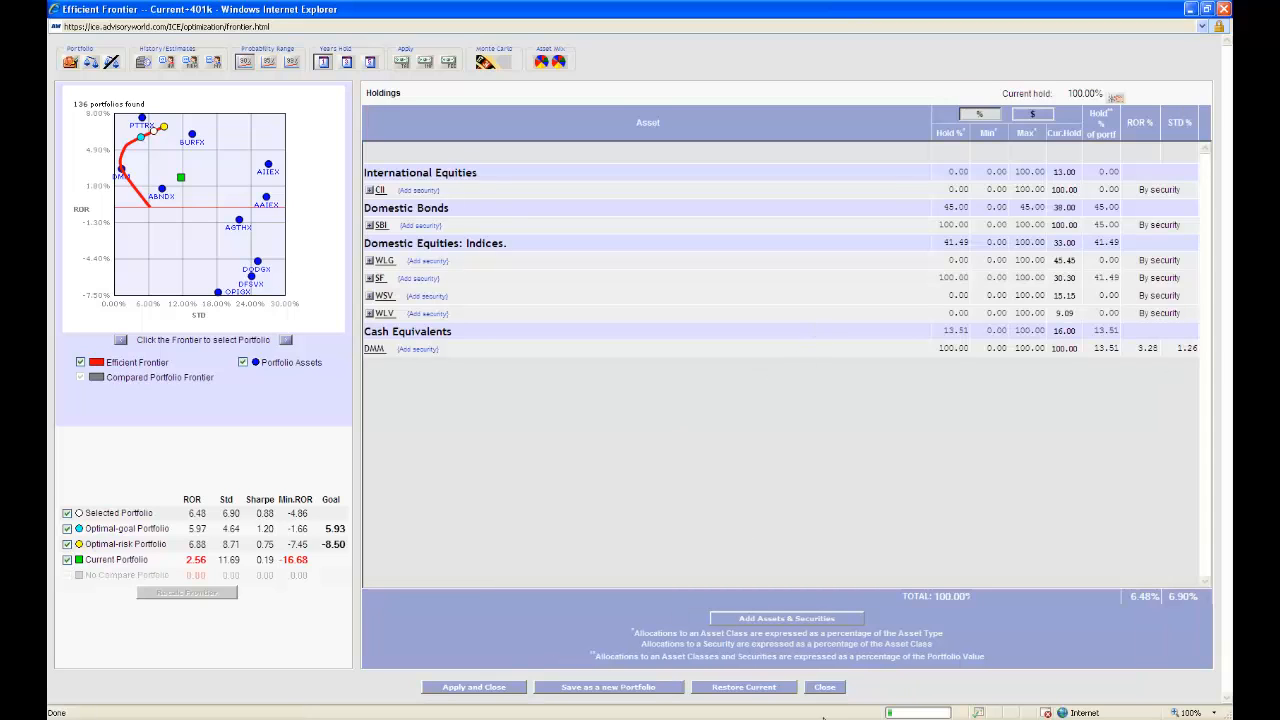
{"action": "left_click", "coordinate": [826, 687]}
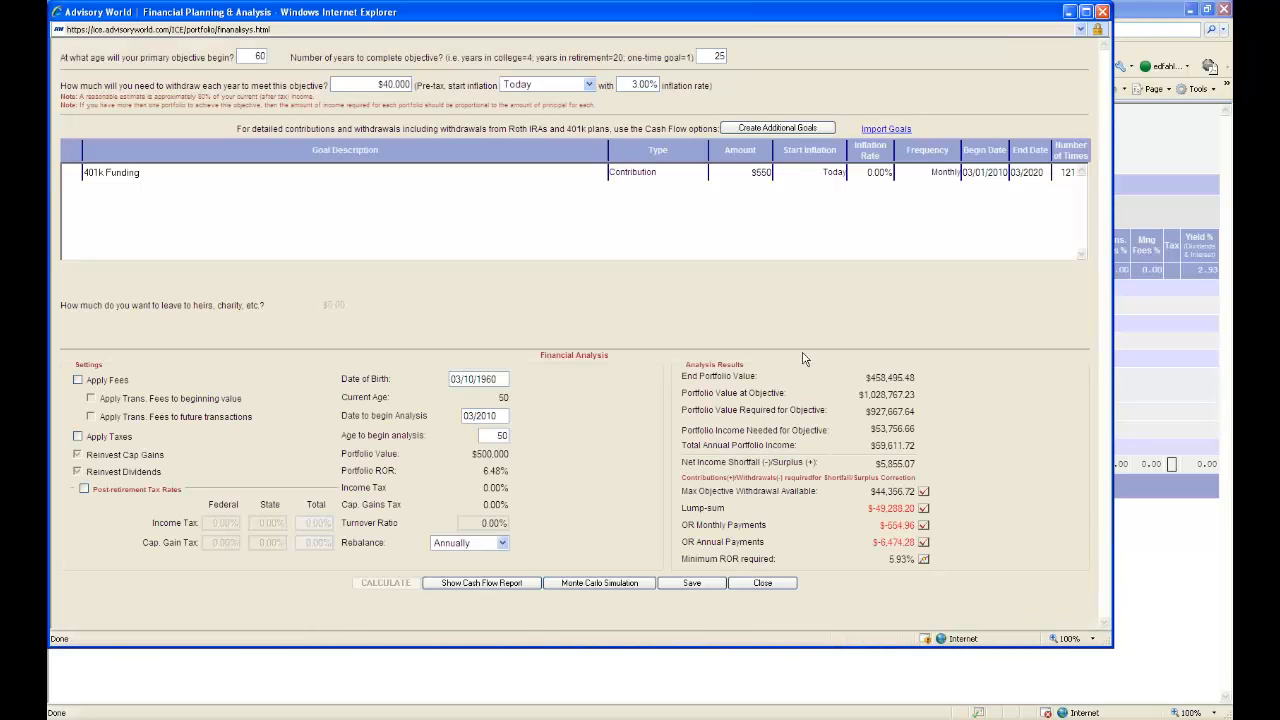
{"action": "left_click", "coordinate": [773, 587]}
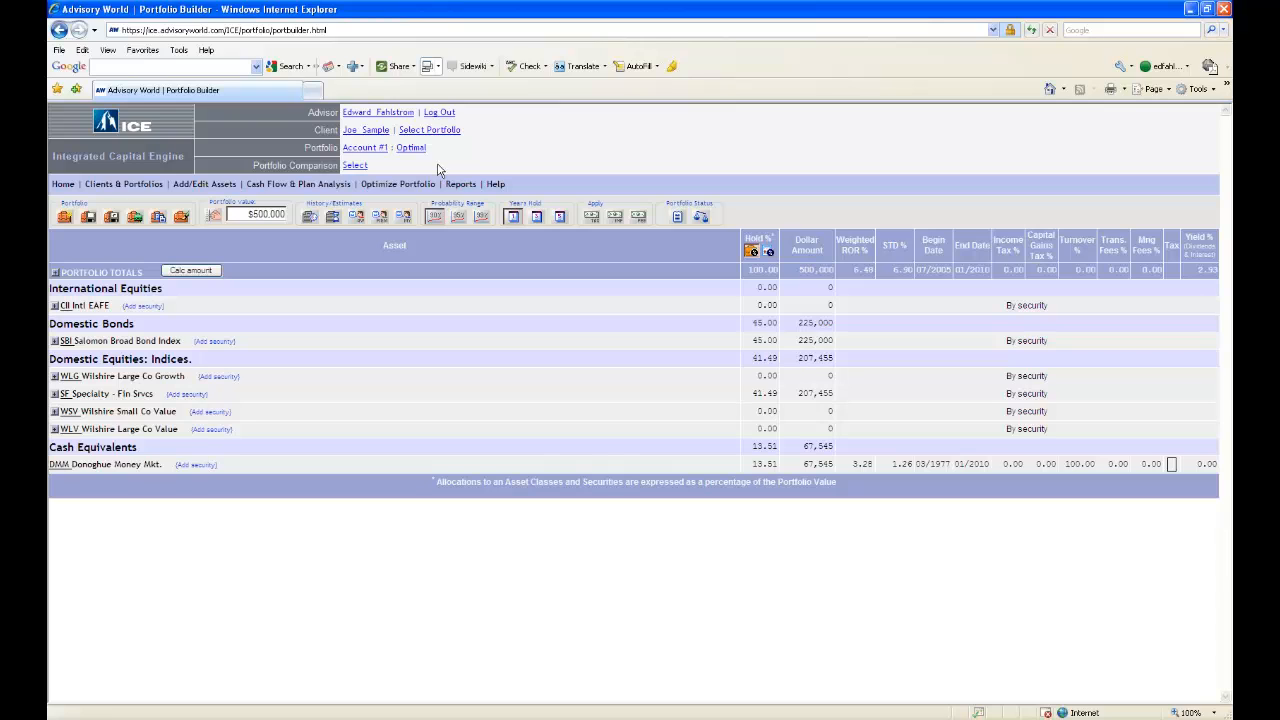
Set the client's Current 401k portfolio as the comparison portfolio for Optimal.
{"action": "left_click", "coordinate": [700, 219]}
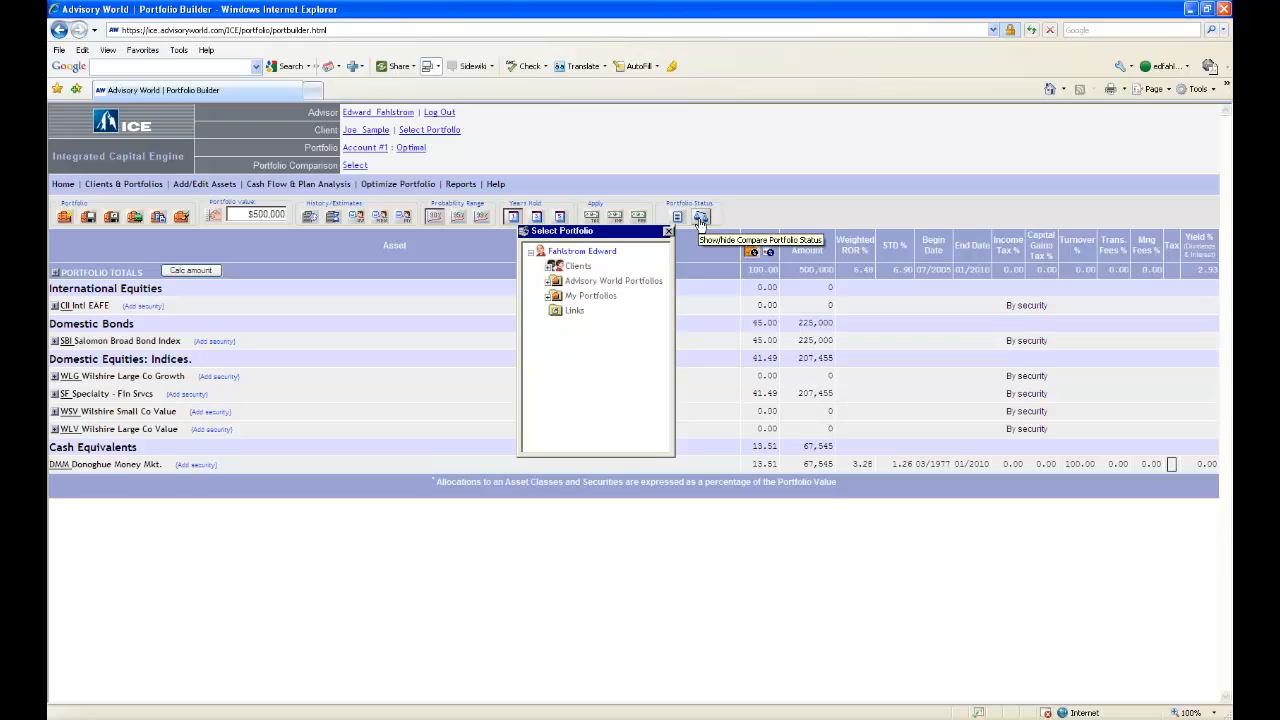
{"action": "left_click", "coordinate": [579, 268]}
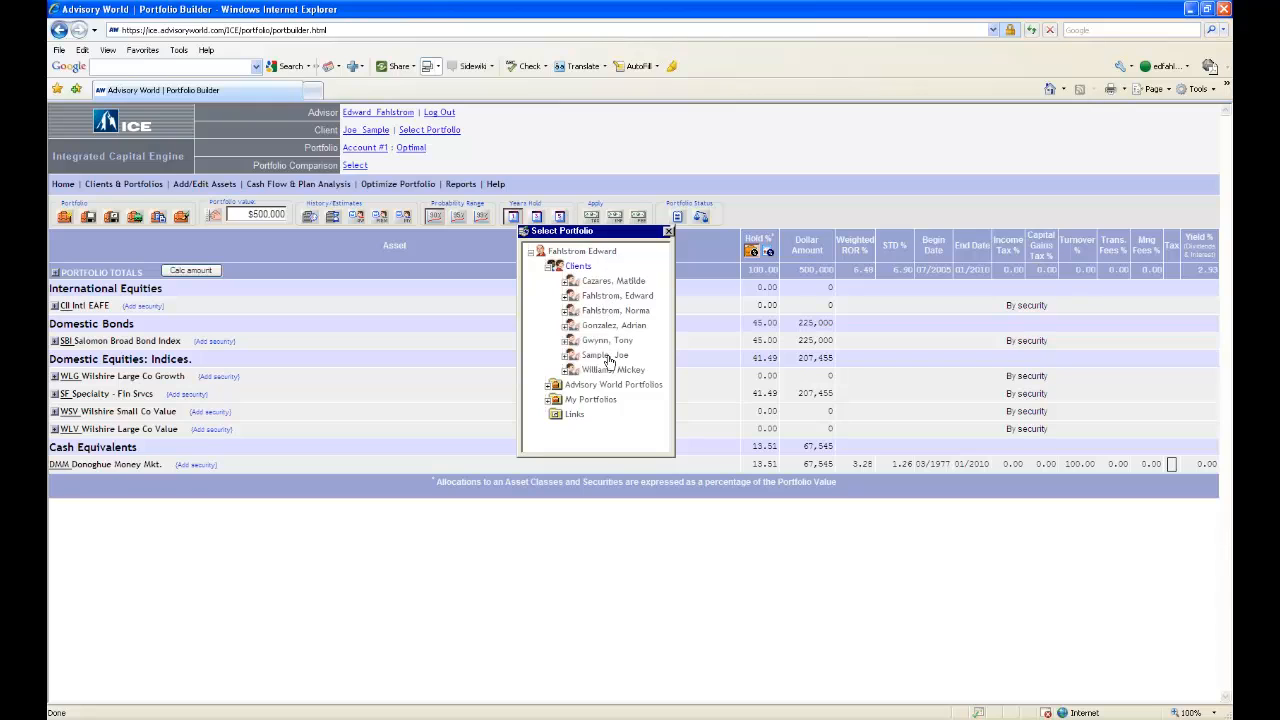
{"action": "left_click", "coordinate": [605, 356]}
{"action": "left_click", "coordinate": [617, 371]}
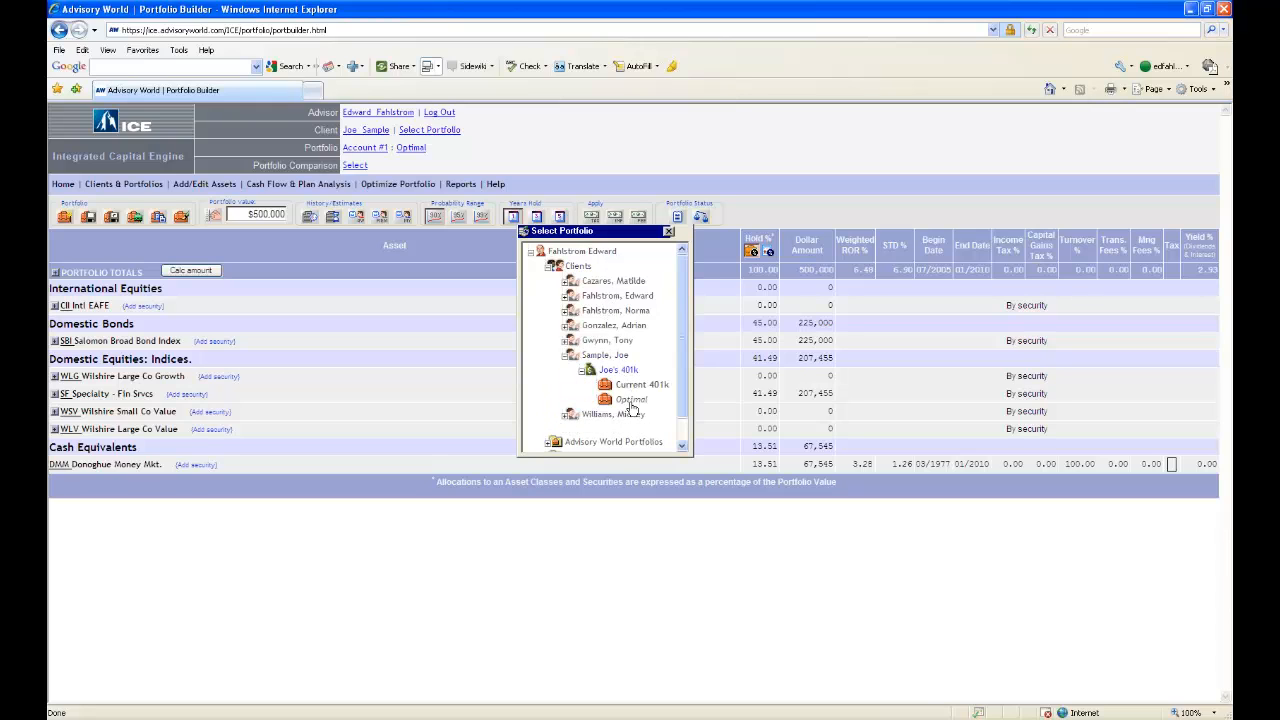
{"action": "left_click", "coordinate": [643, 388]}
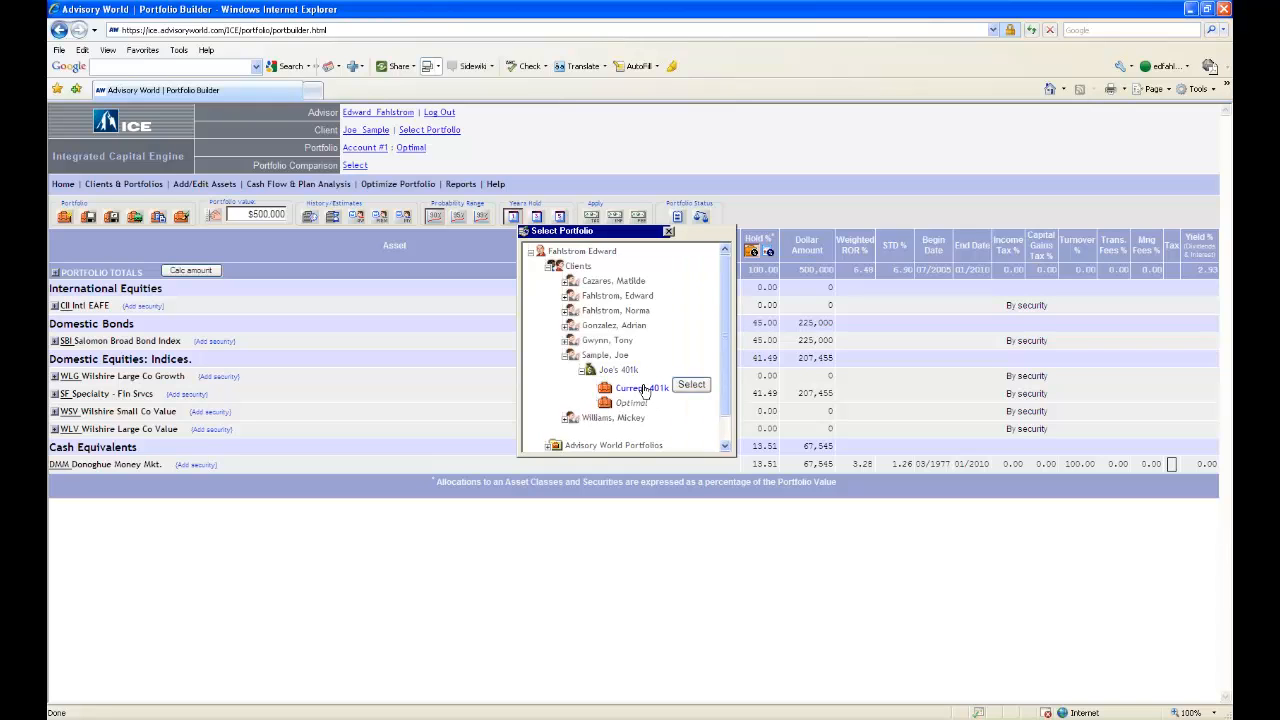
{"action": "left_click", "coordinate": [692, 386]}
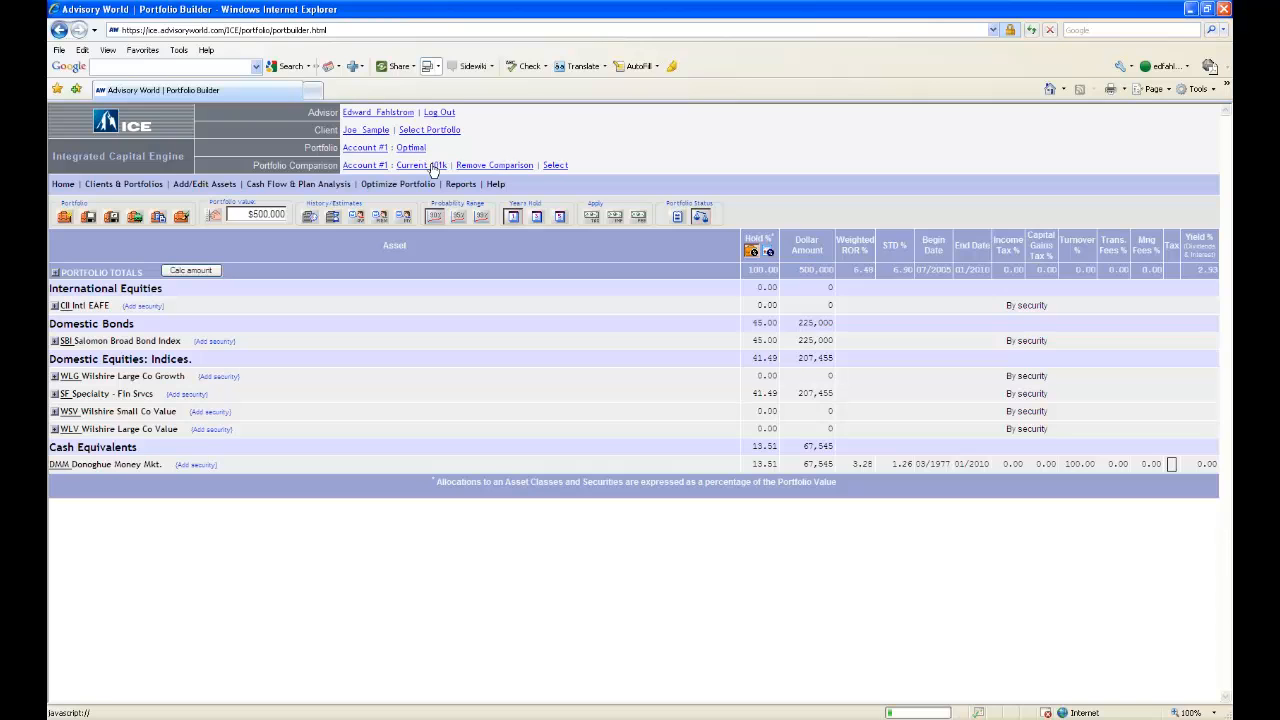
Clear the list of reports and add only the Investment Proposal report to it.
{"action": "left_click", "coordinate": [464, 187]}
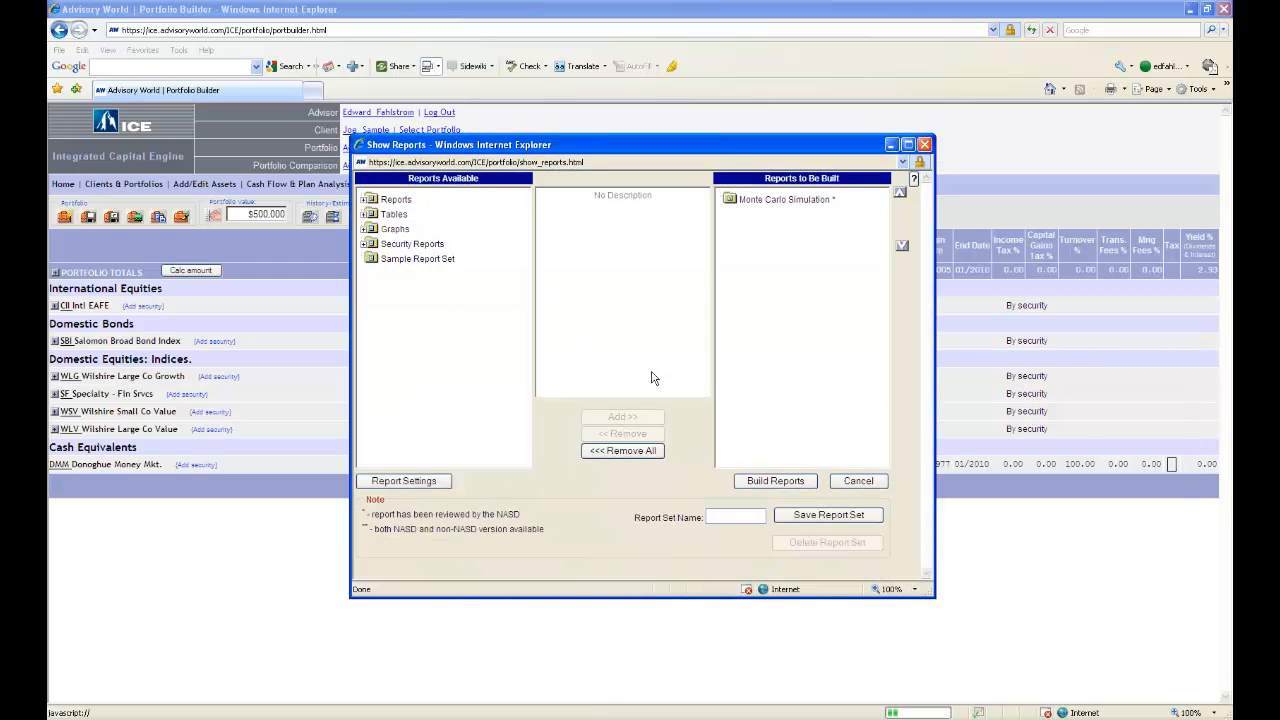
{"action": "left_click", "coordinate": [632, 451]}
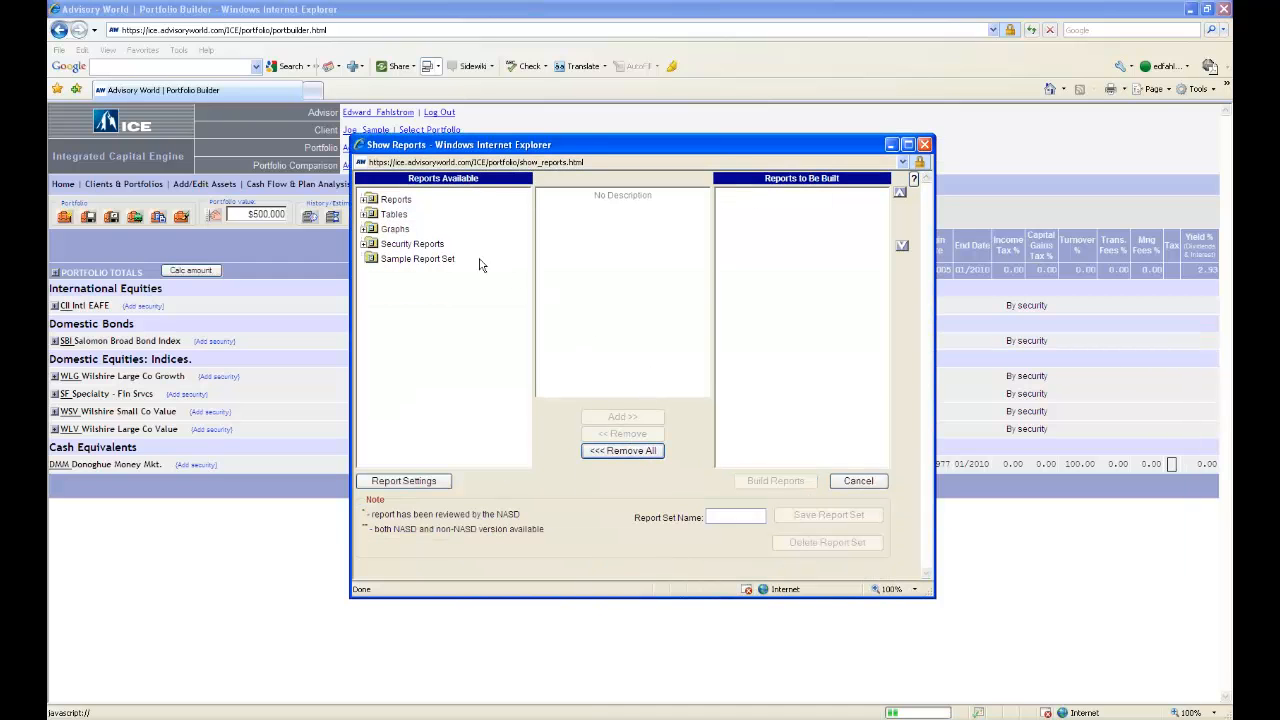
{"action": "left_click", "coordinate": [402, 201]}
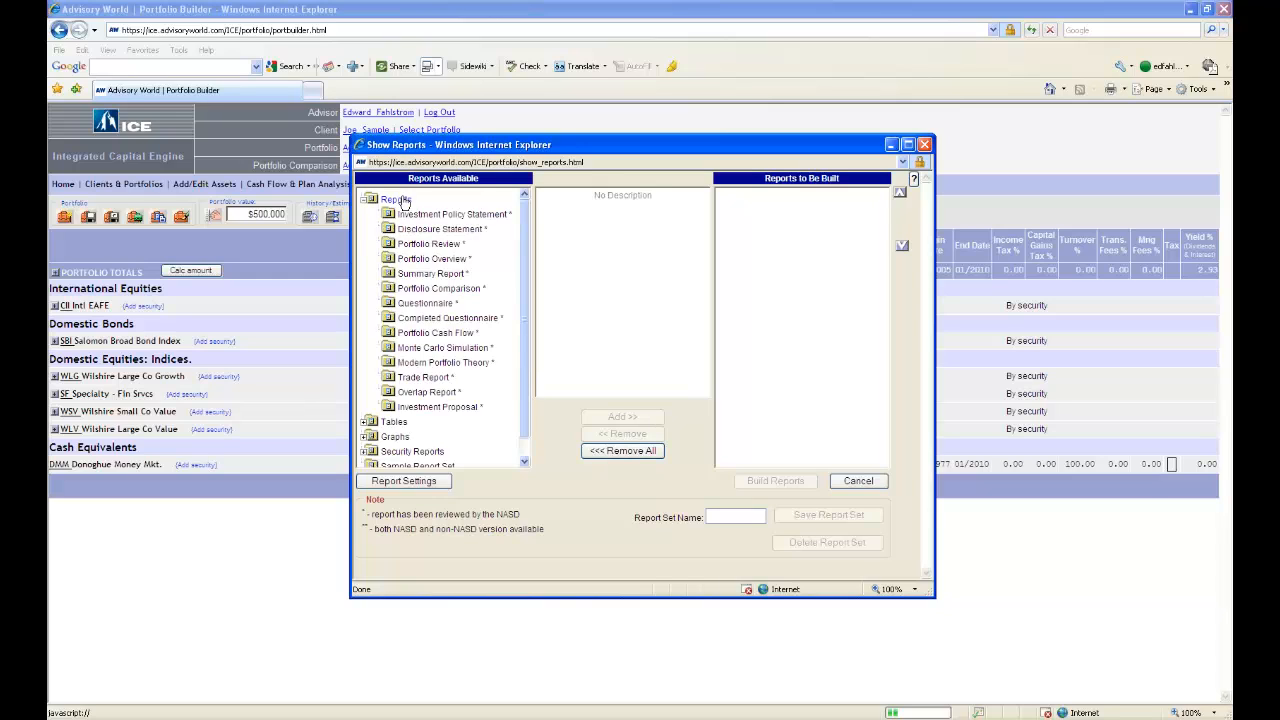
{"action": "double_click", "coordinate": [458, 410]}
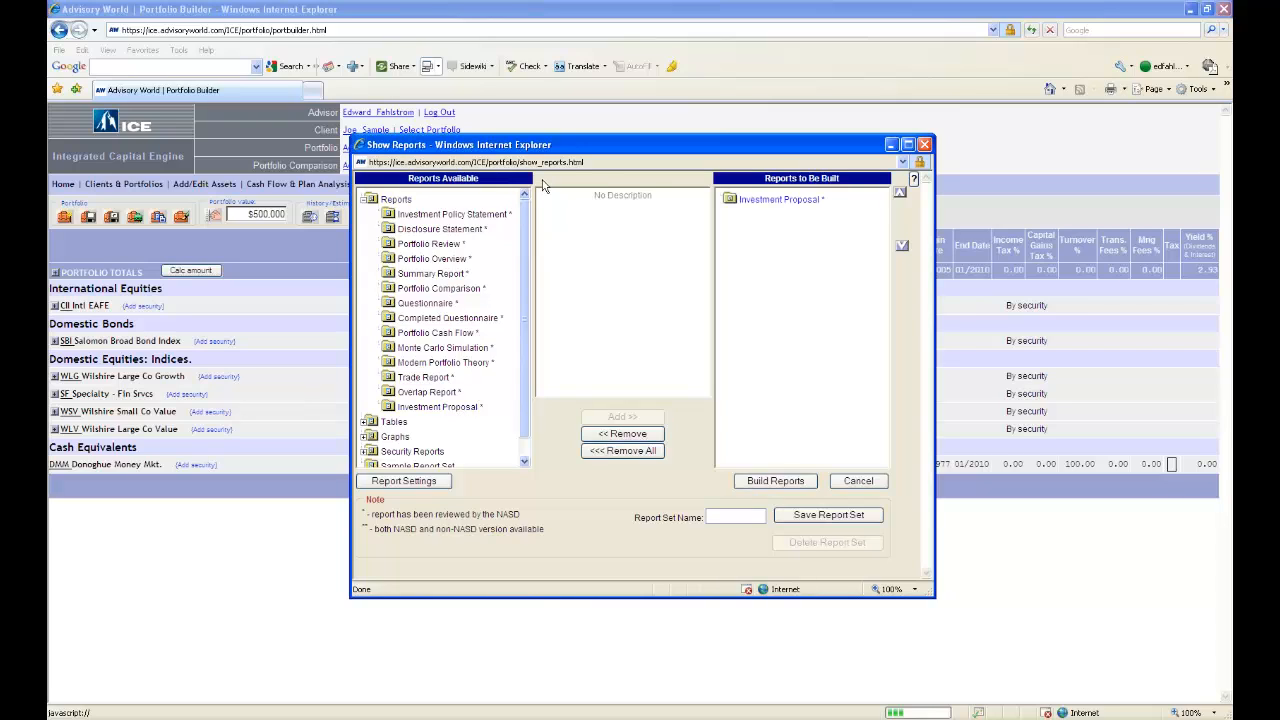
Build the Investment Proposal for viewing with the common time horizon option enabled, and maximize the report window.
{"action": "left_click", "coordinate": [770, 485]}
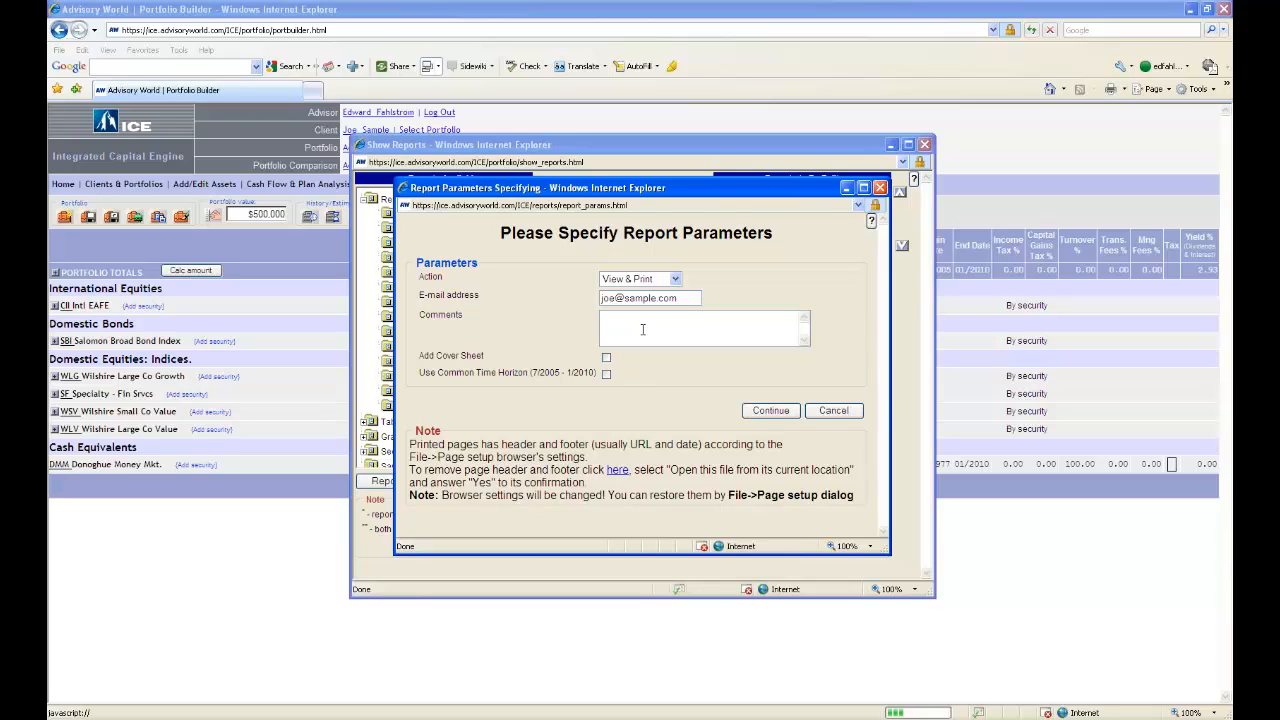
{"action": "left_click", "coordinate": [606, 374]}
{"action": "left_click", "coordinate": [788, 410]}
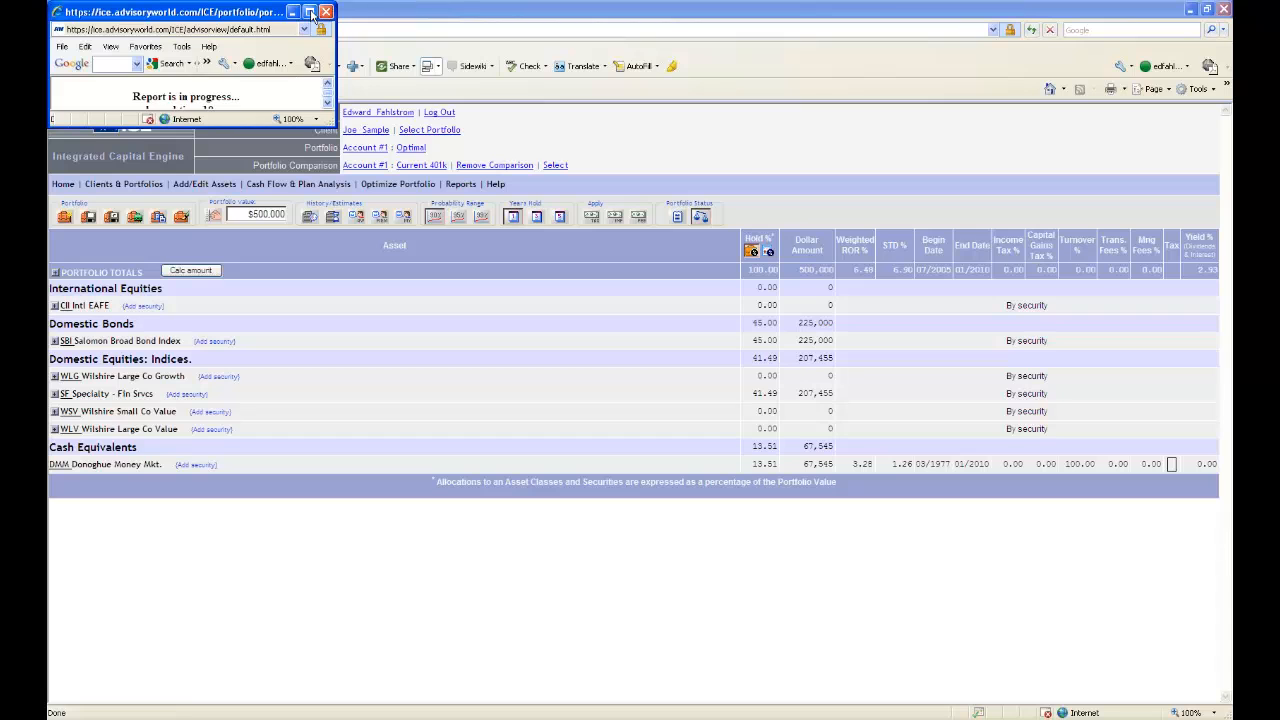
{"action": "left_click_drag", "start_coordinate": [287, 16], "coordinate": [503, 161]}
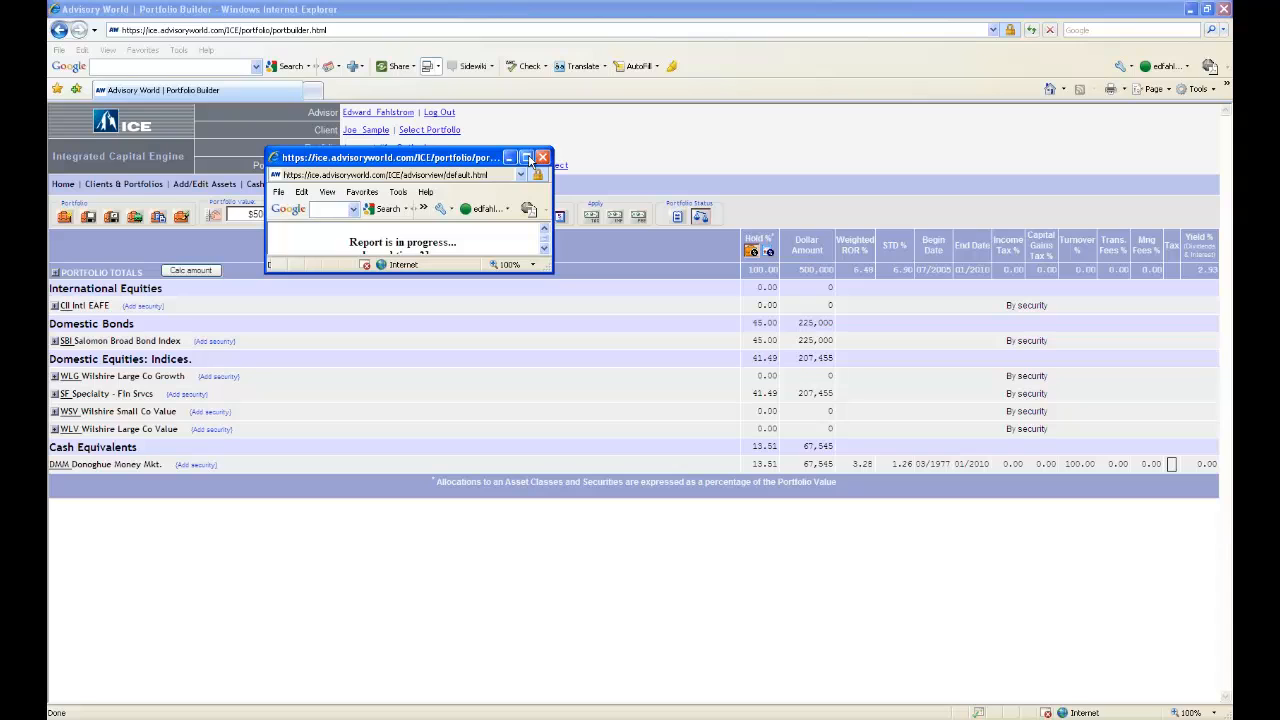
{"action": "left_click", "coordinate": [529, 160]}
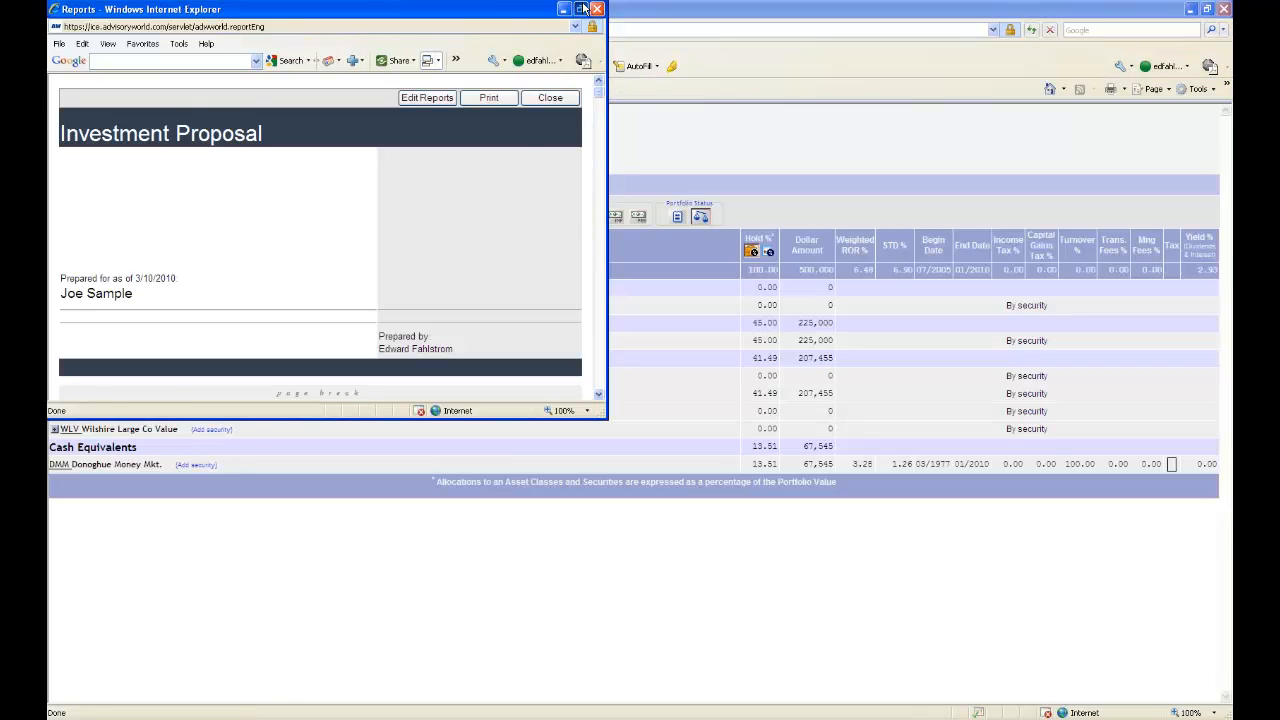
{"action": "left_click", "coordinate": [583, 8]}
{"action": "left_click", "coordinate": [527, 158]}
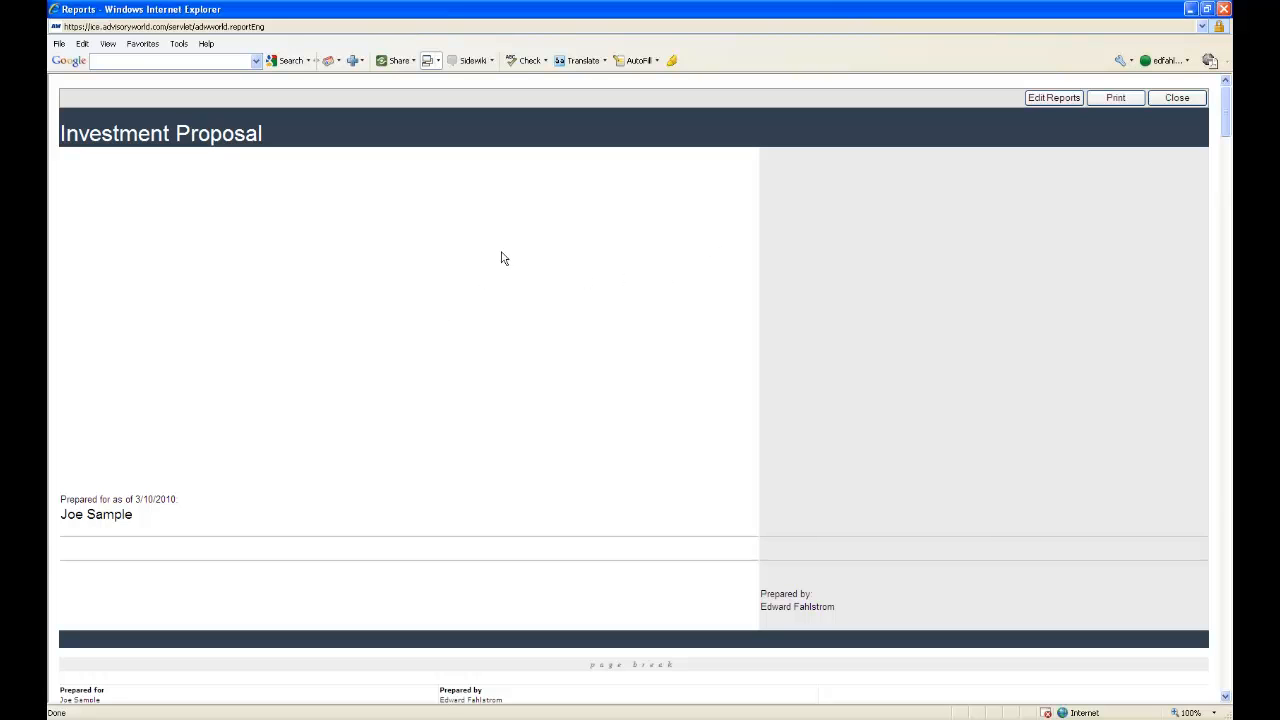
Examine the proposal's disclosure statement, risk tolerance, recommended allocation, Efficient Frontier graph and Risk vs. Return Matrix.
{"action": "scroll", "coordinate": [888, 298], "scroll_direction": "down", "scroll_amount": 3}
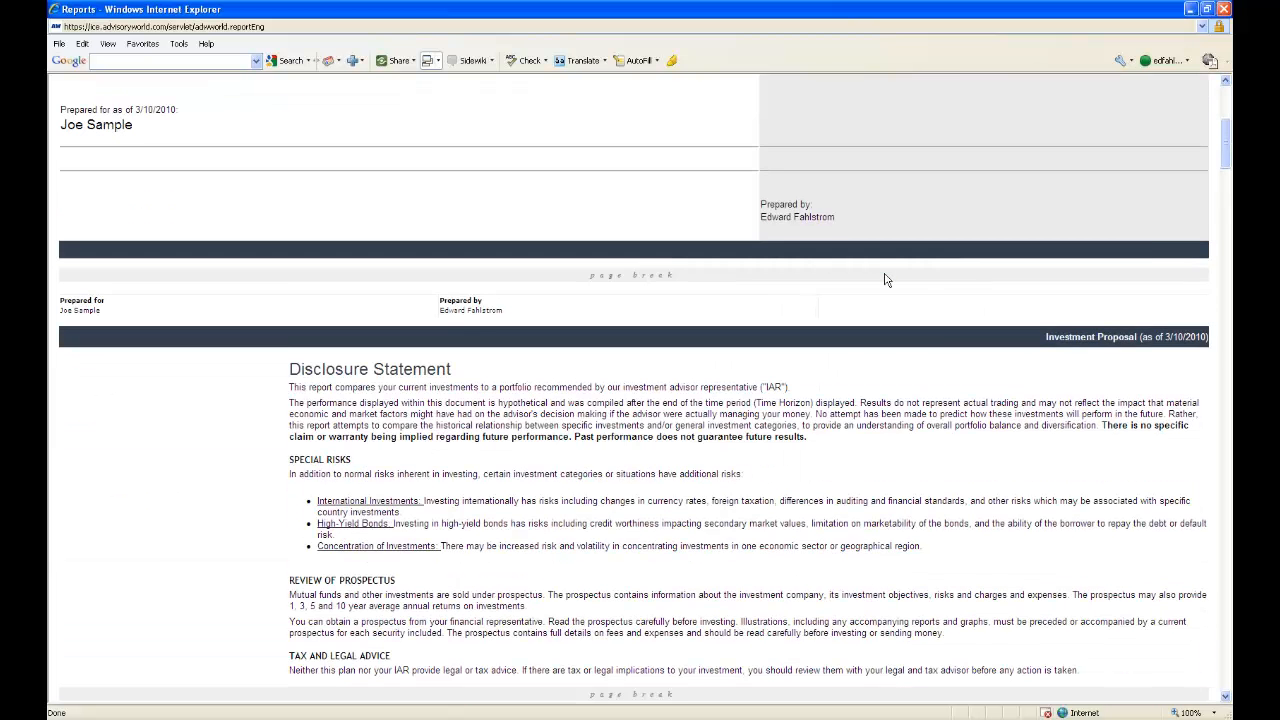
{"action": "scroll", "coordinate": [885, 280], "scroll_direction": "down", "scroll_amount": 4}
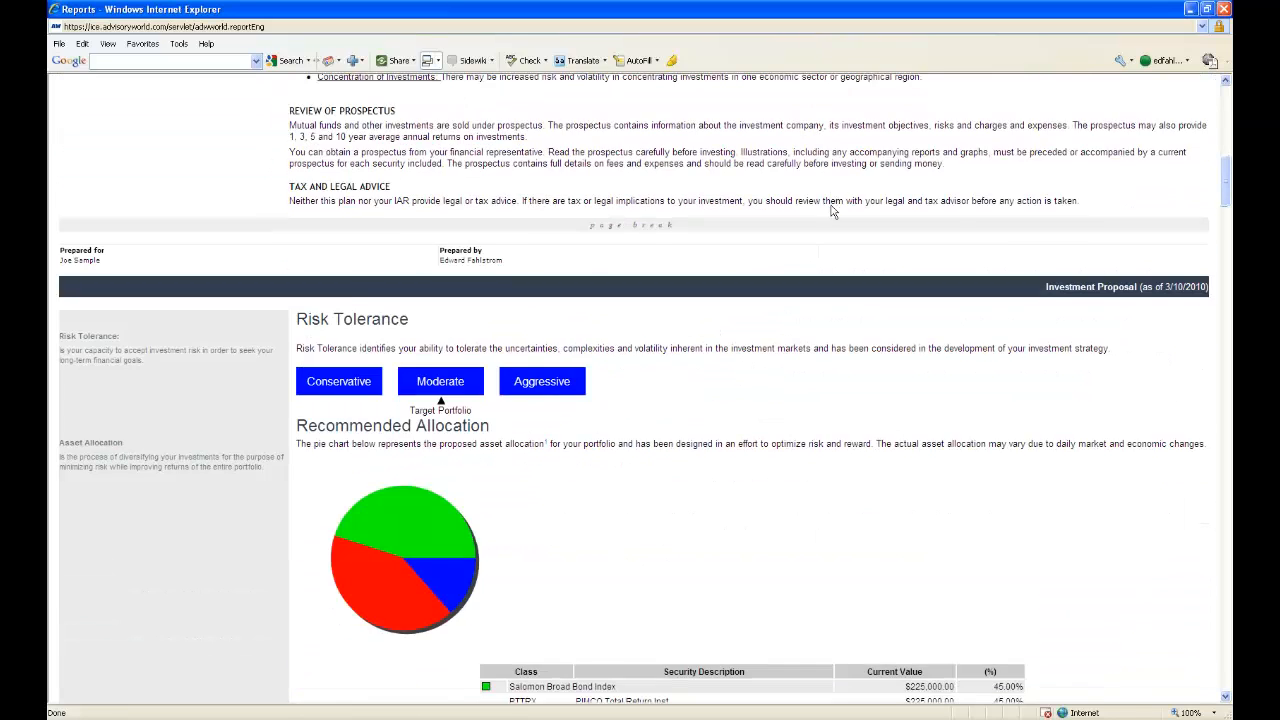
{"action": "scroll", "coordinate": [830, 210], "scroll_direction": "down", "scroll_amount": 2}
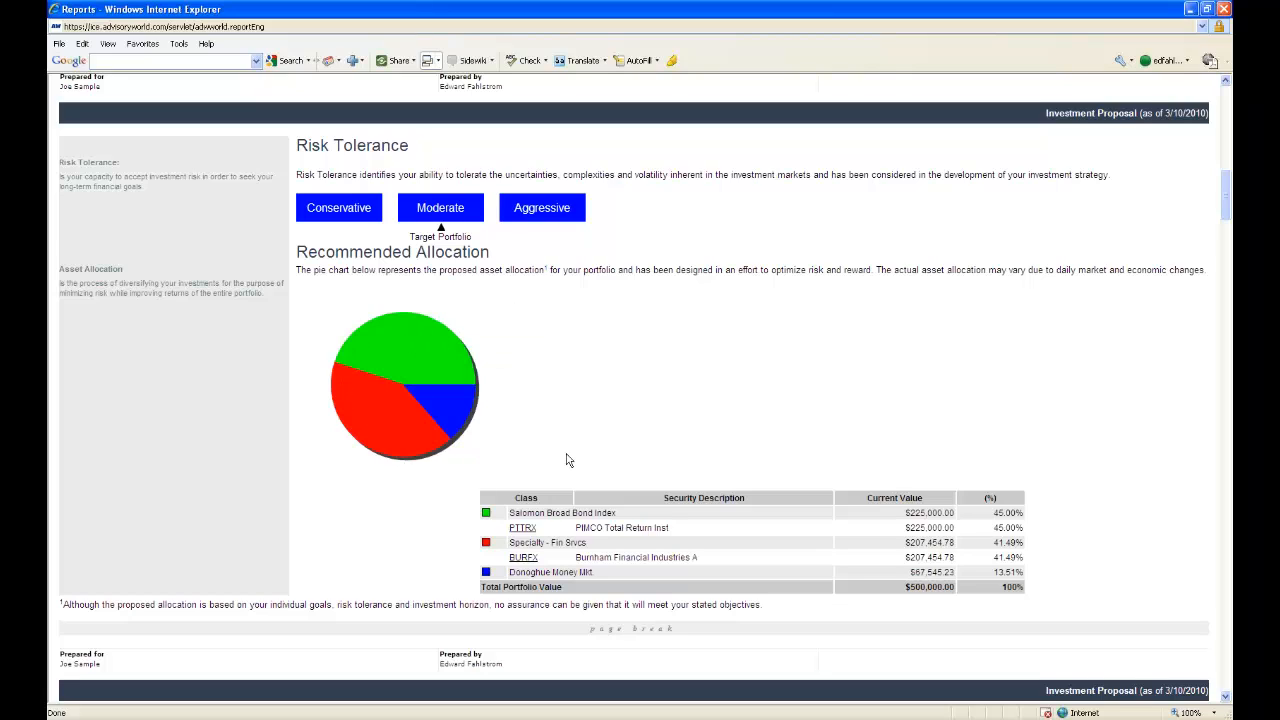
{"action": "scroll", "coordinate": [865, 228], "scroll_direction": "down", "scroll_amount": 4}
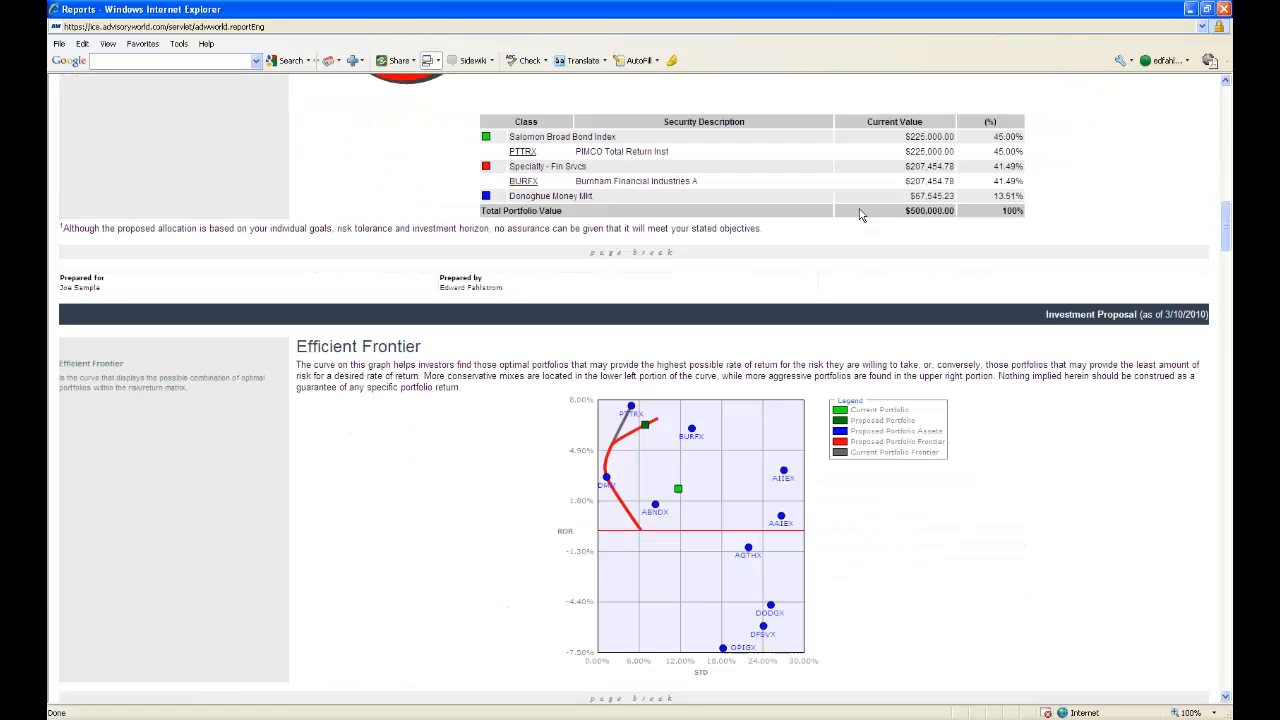
{"action": "scroll", "coordinate": [858, 212], "scroll_direction": "down", "scroll_amount": 2}
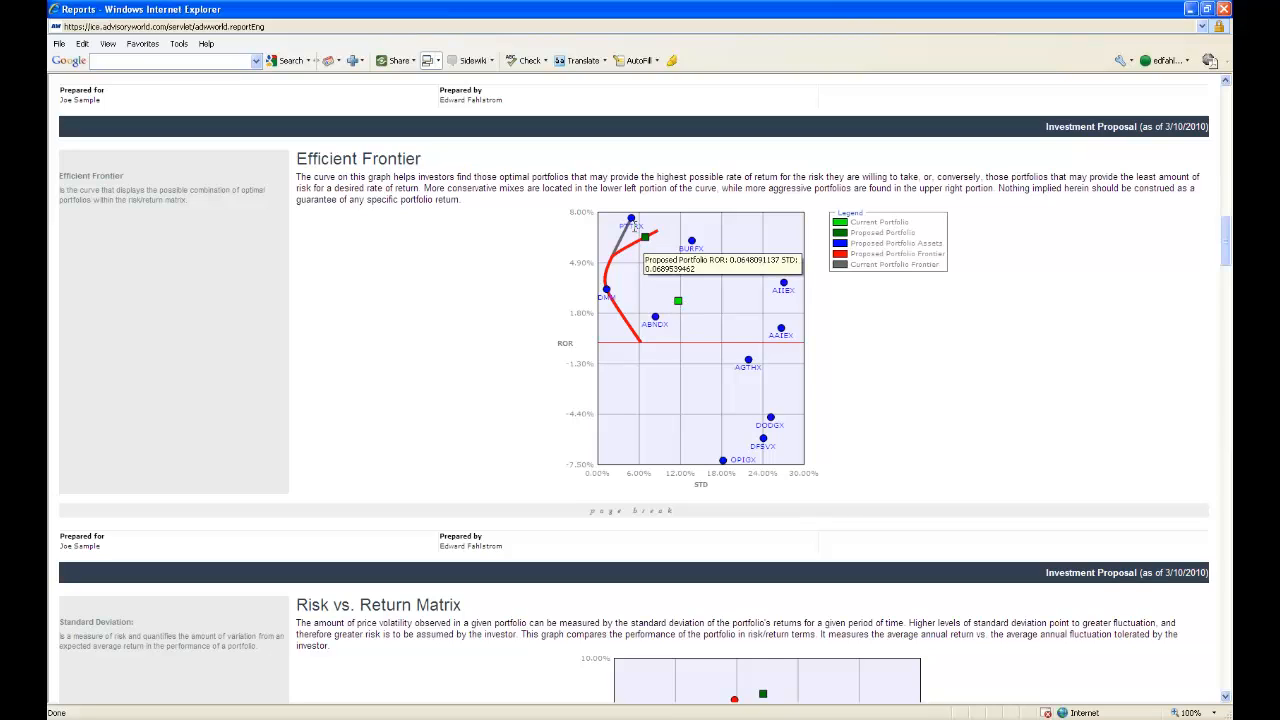
{"action": "mouse_move", "coordinate": [648, 242]}
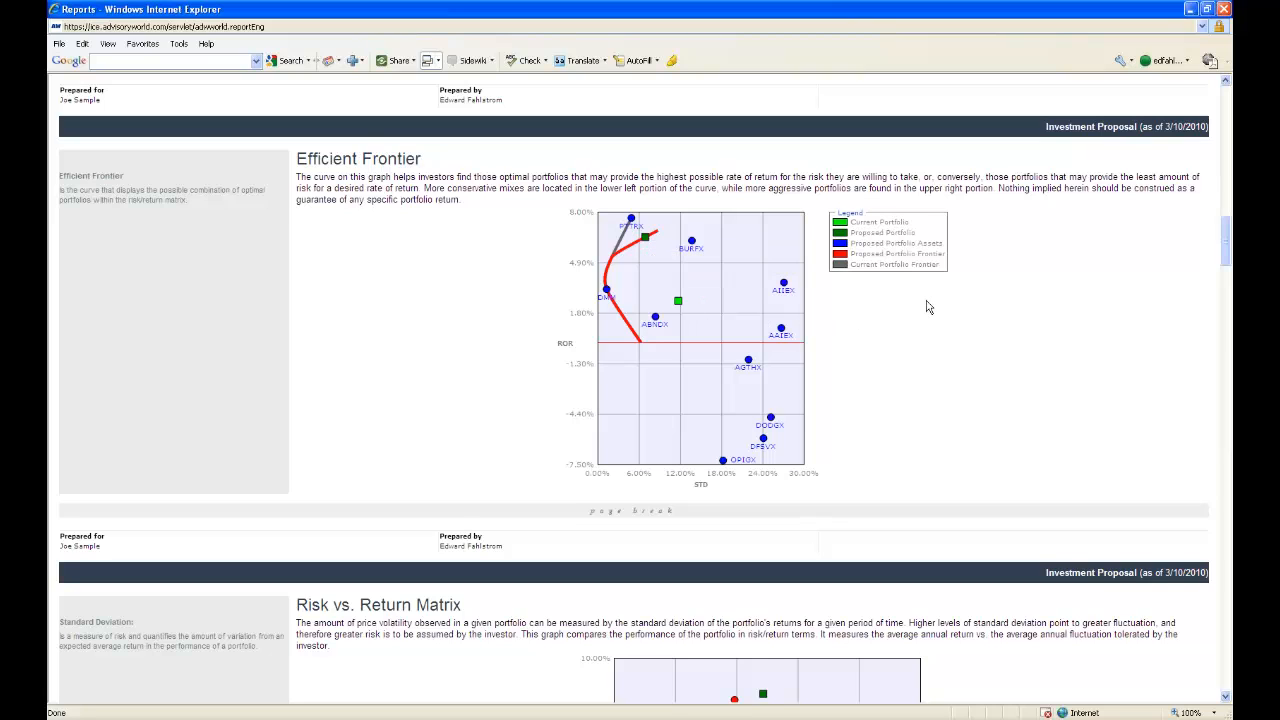
{"action": "scroll", "coordinate": [928, 307], "scroll_direction": "down", "scroll_amount": 2}
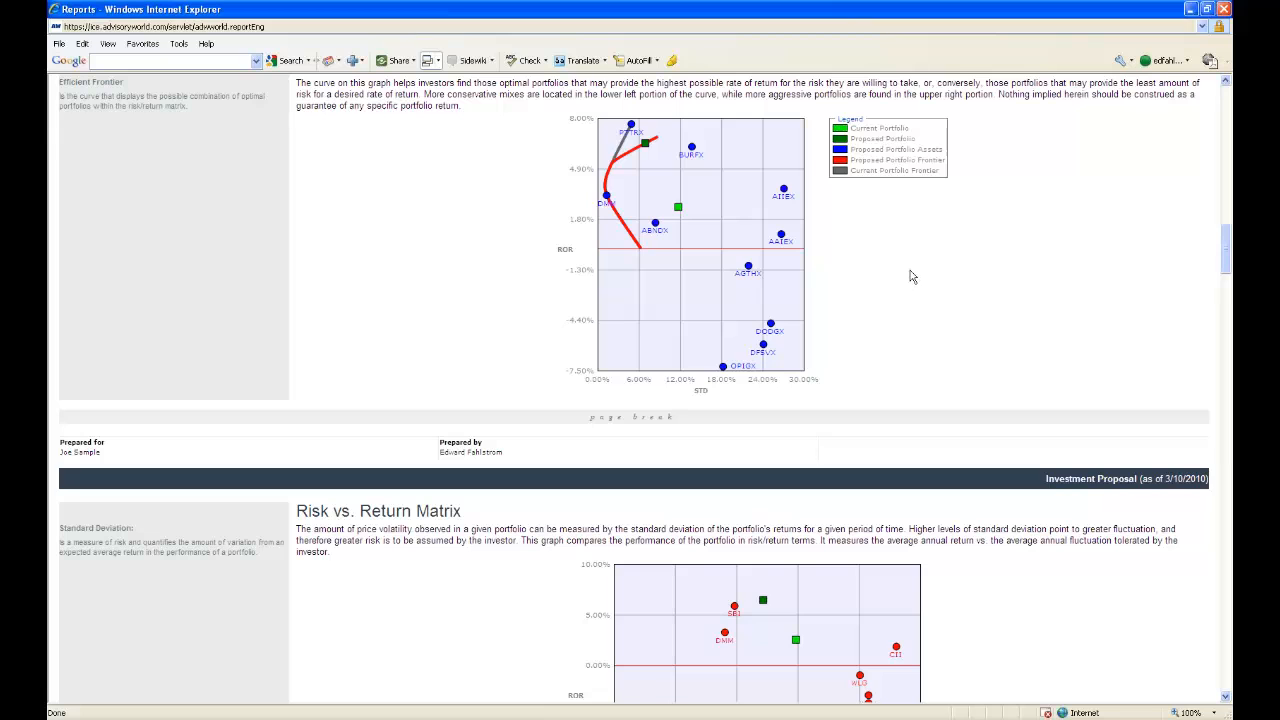
{"action": "scroll", "coordinate": [910, 272], "scroll_direction": "down", "scroll_amount": 4}
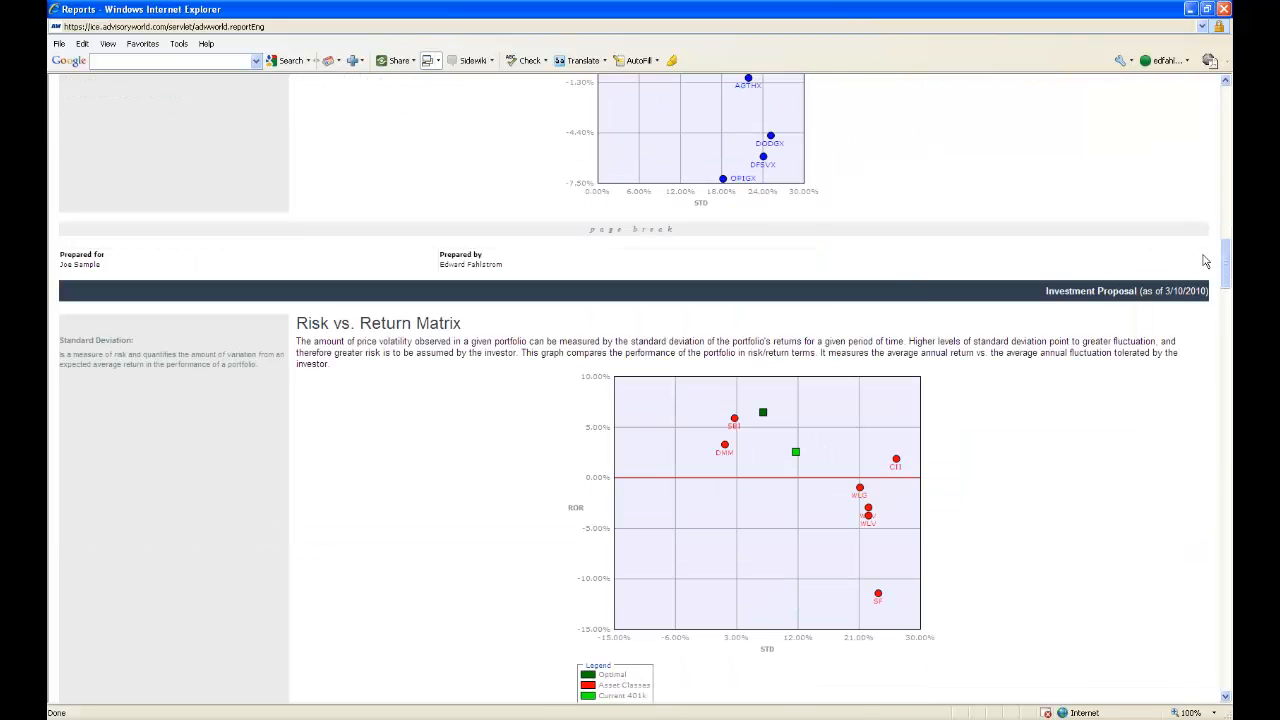
{"action": "scroll", "coordinate": [1208, 268], "scroll_direction": "down", "scroll_amount": 4}
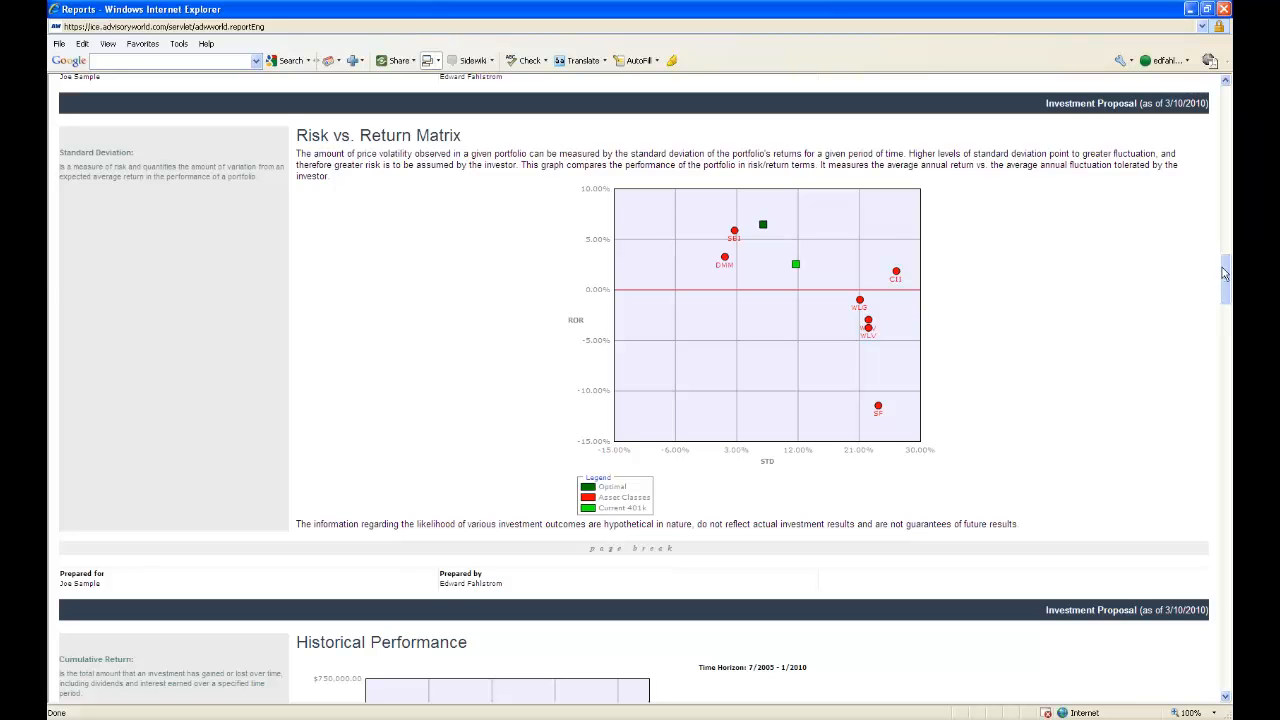
Review the proposal's historical performance, annualized rolling returns, performance disclosure with its time horizon, standardized average annual returns and Risk Tolerance Questionnaire.
{"action": "left_click_drag", "start_coordinate": [1224, 272], "coordinate": [1224, 303]}
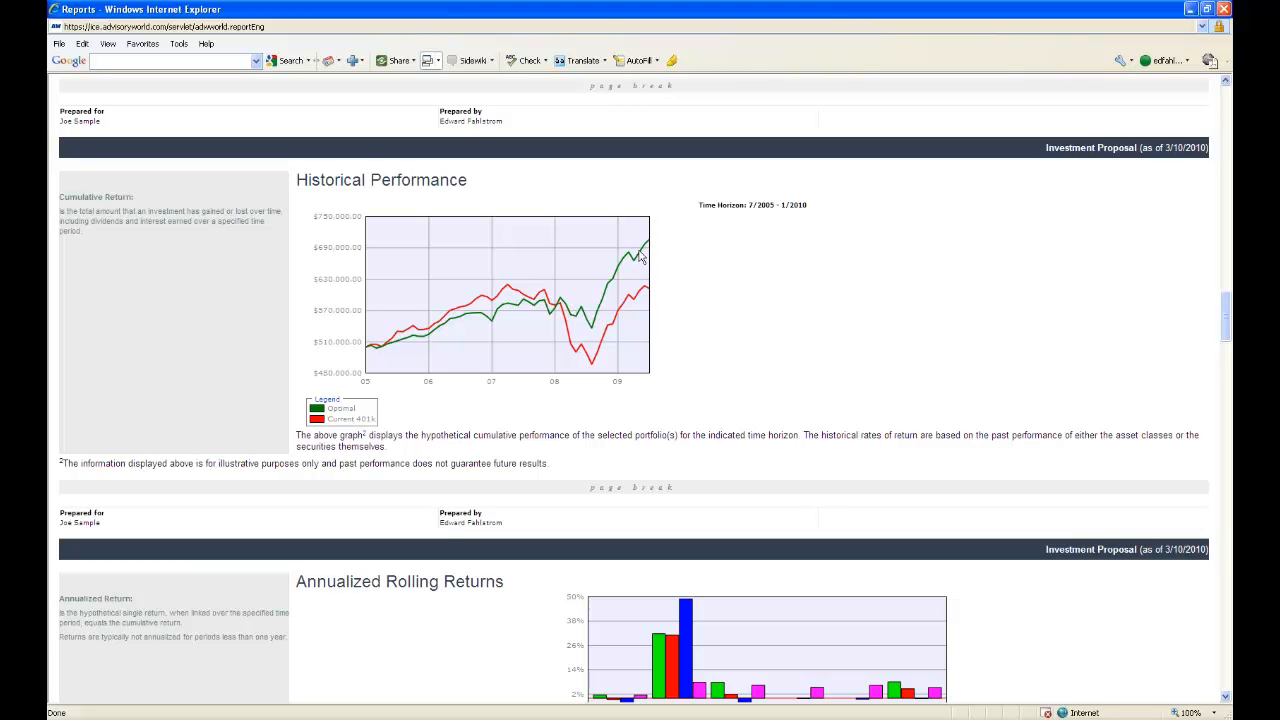
{"action": "left_click_drag", "start_coordinate": [1226, 304], "coordinate": [1226, 338]}
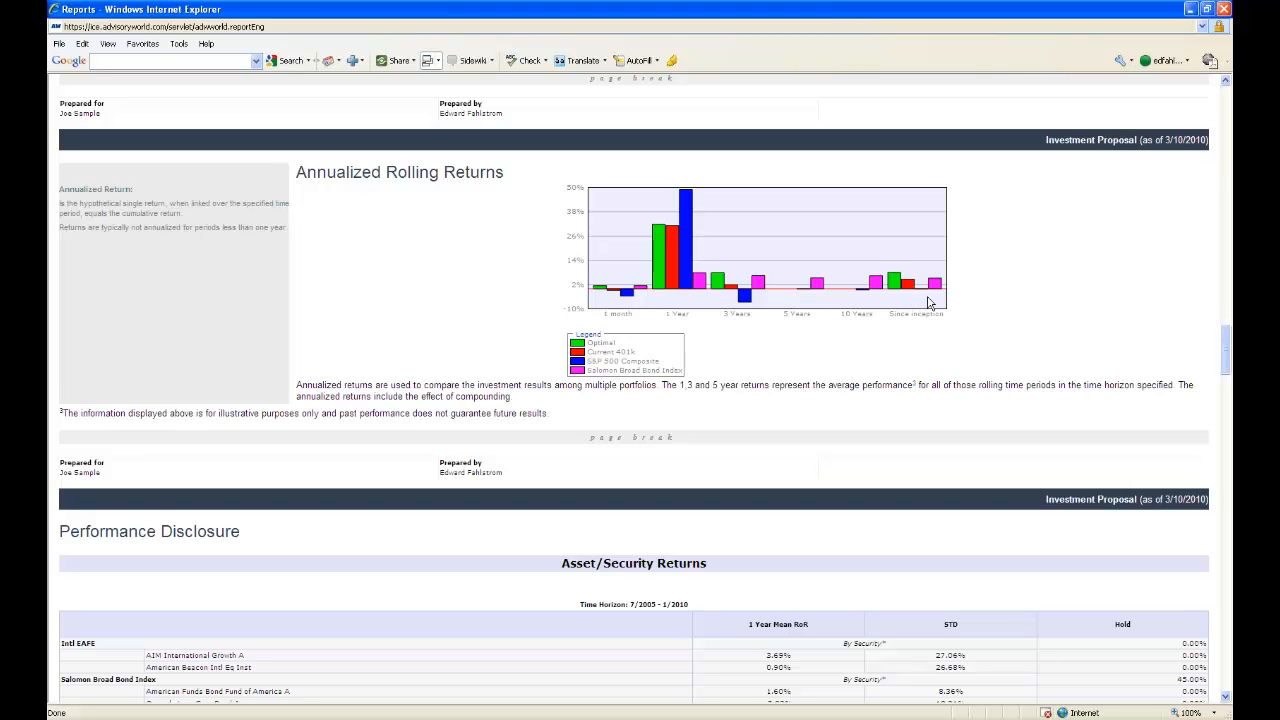
{"action": "left_click_drag", "start_coordinate": [1228, 343], "coordinate": [1228, 372]}
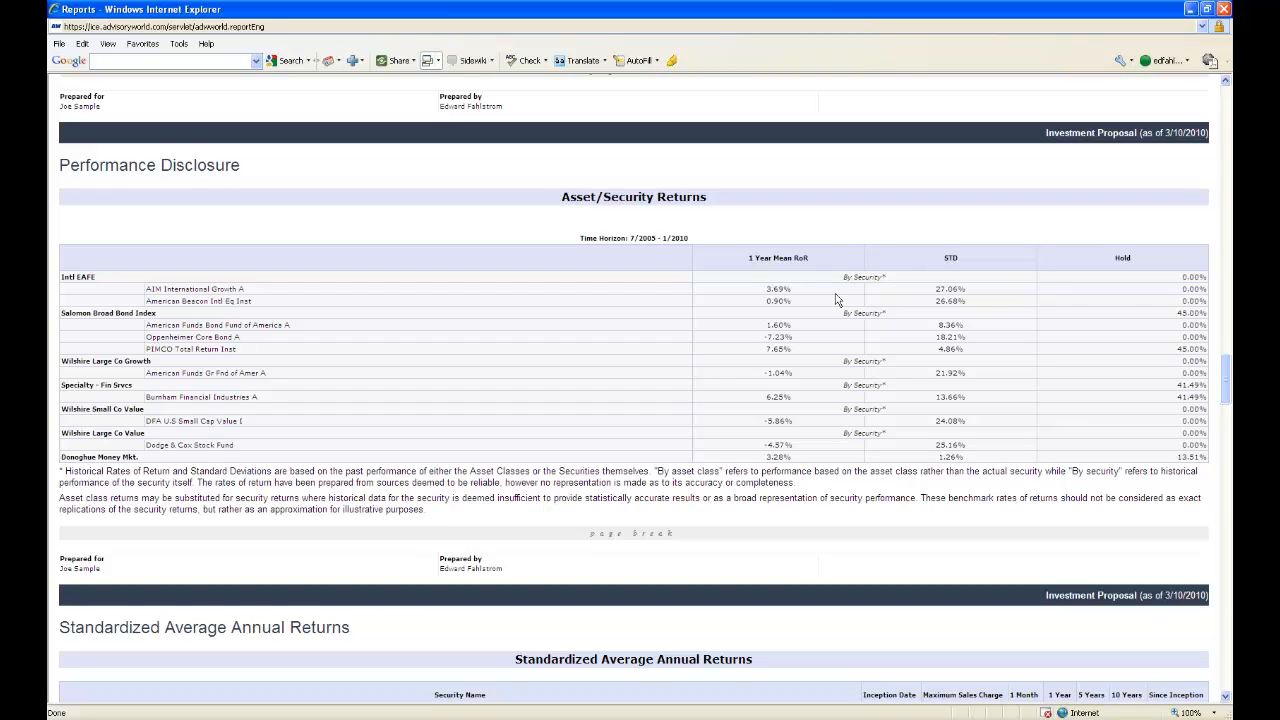
{"action": "left_click_drag", "start_coordinate": [691, 238], "coordinate": [557, 244]}
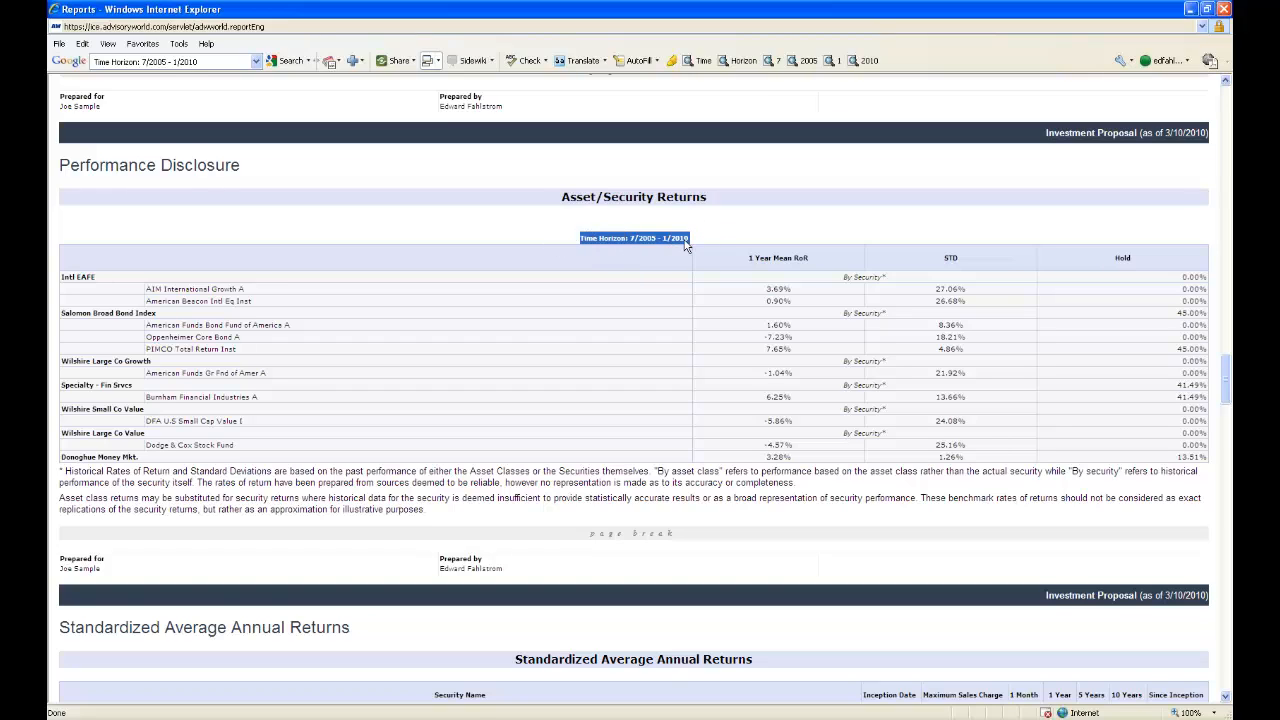
{"action": "left_click", "coordinate": [722, 238]}
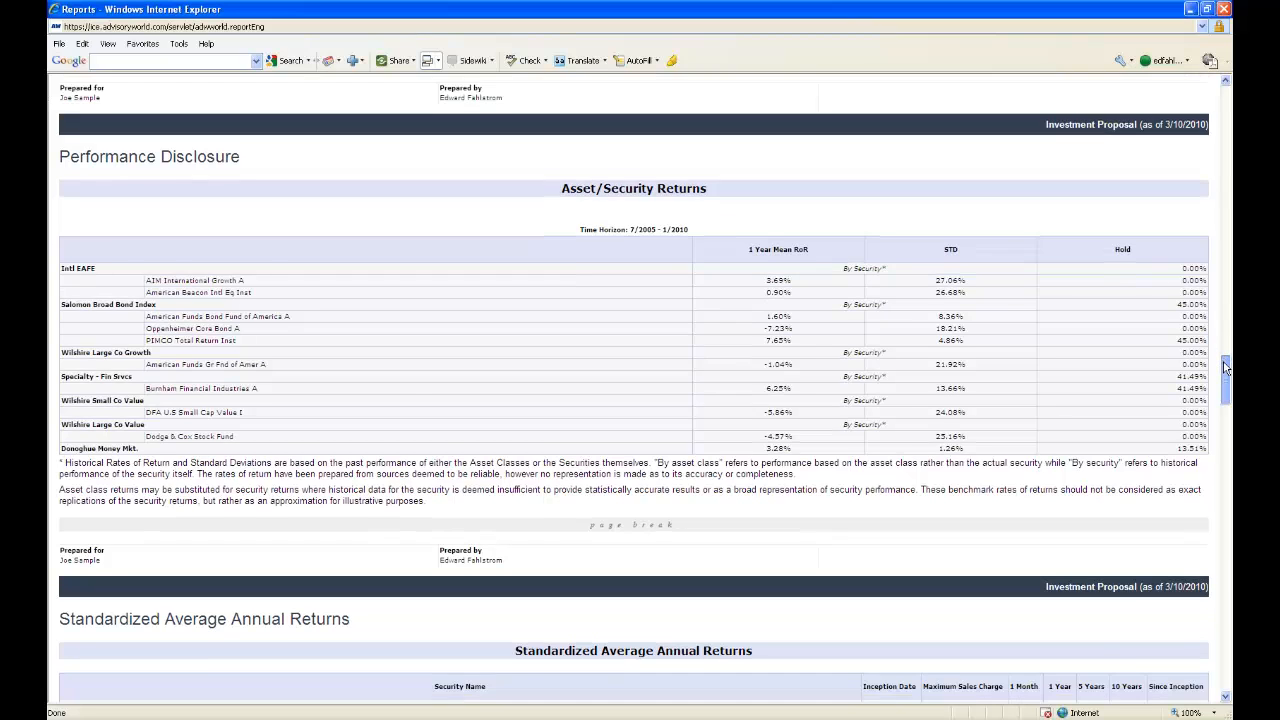
{"action": "left_click_drag", "start_coordinate": [1226, 357], "coordinate": [1224, 397]}
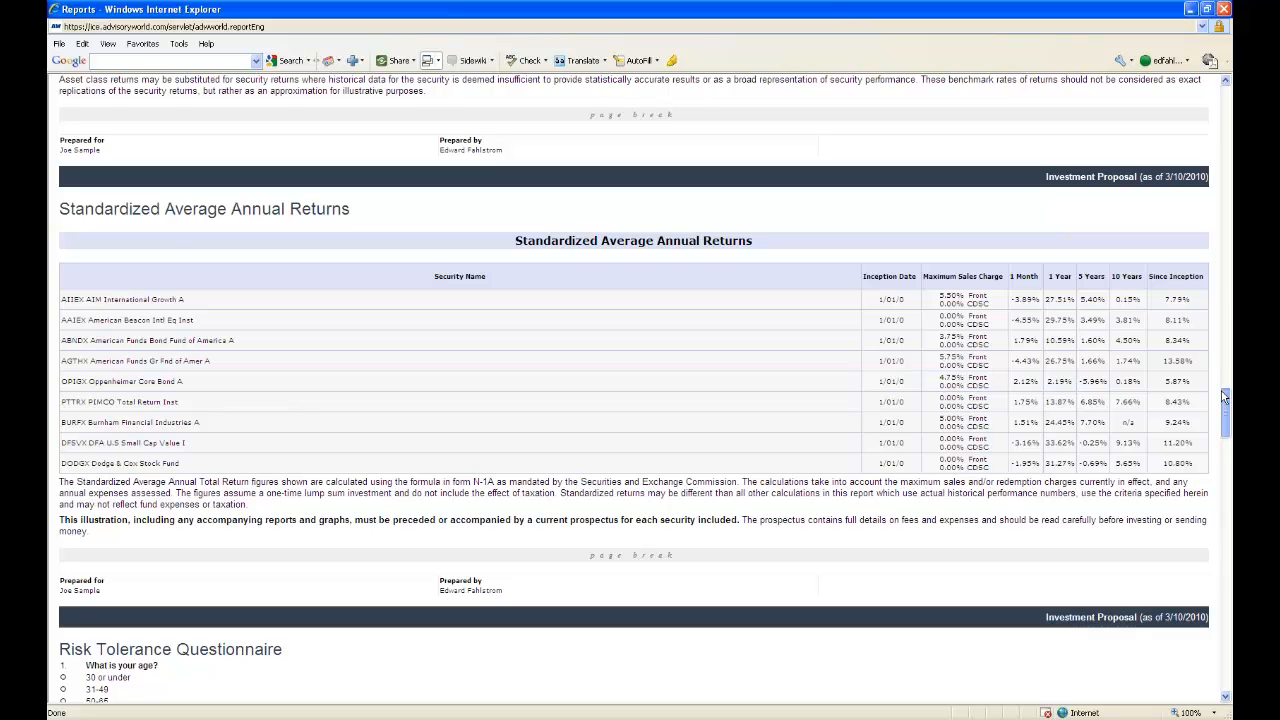
{"action": "left_click_drag", "start_coordinate": [1225, 397], "coordinate": [1227, 440]}
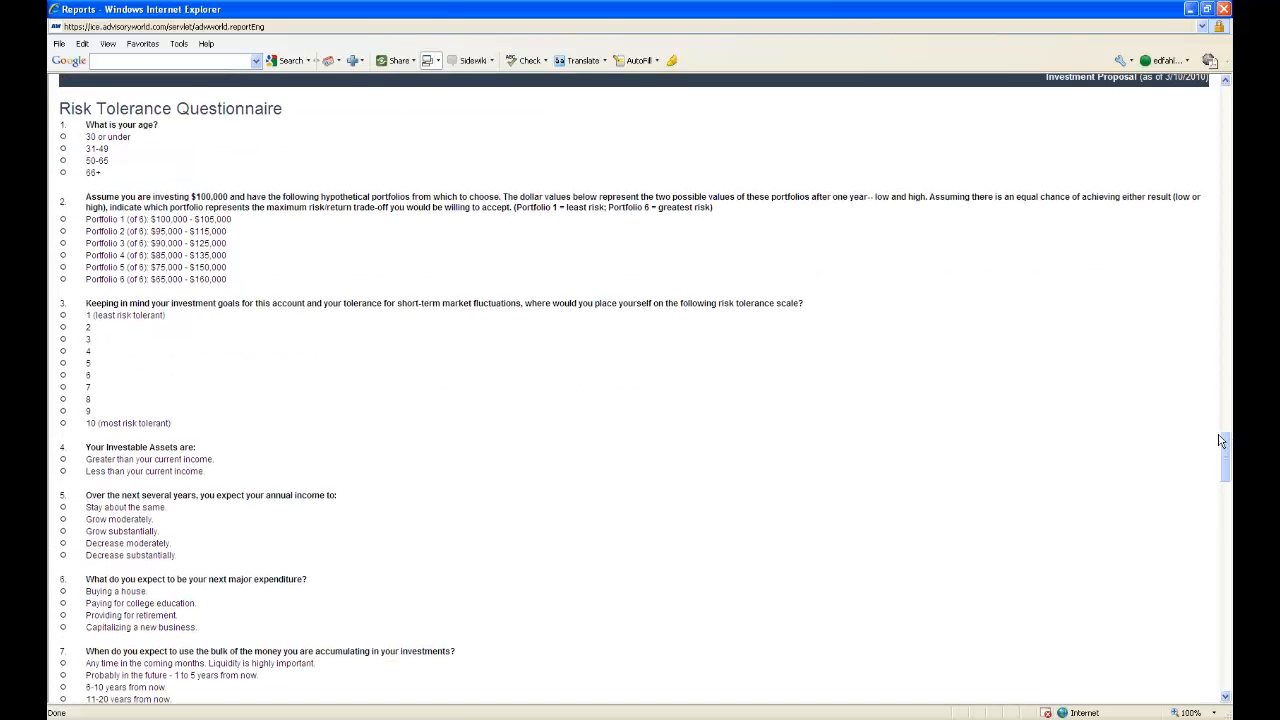
Examine the Investment Policy Statement's client profile, investment constraints and current-versus-target portfolio comparison, and close the report.
{"action": "left_click_drag", "start_coordinate": [1230, 454], "coordinate": [1228, 548]}
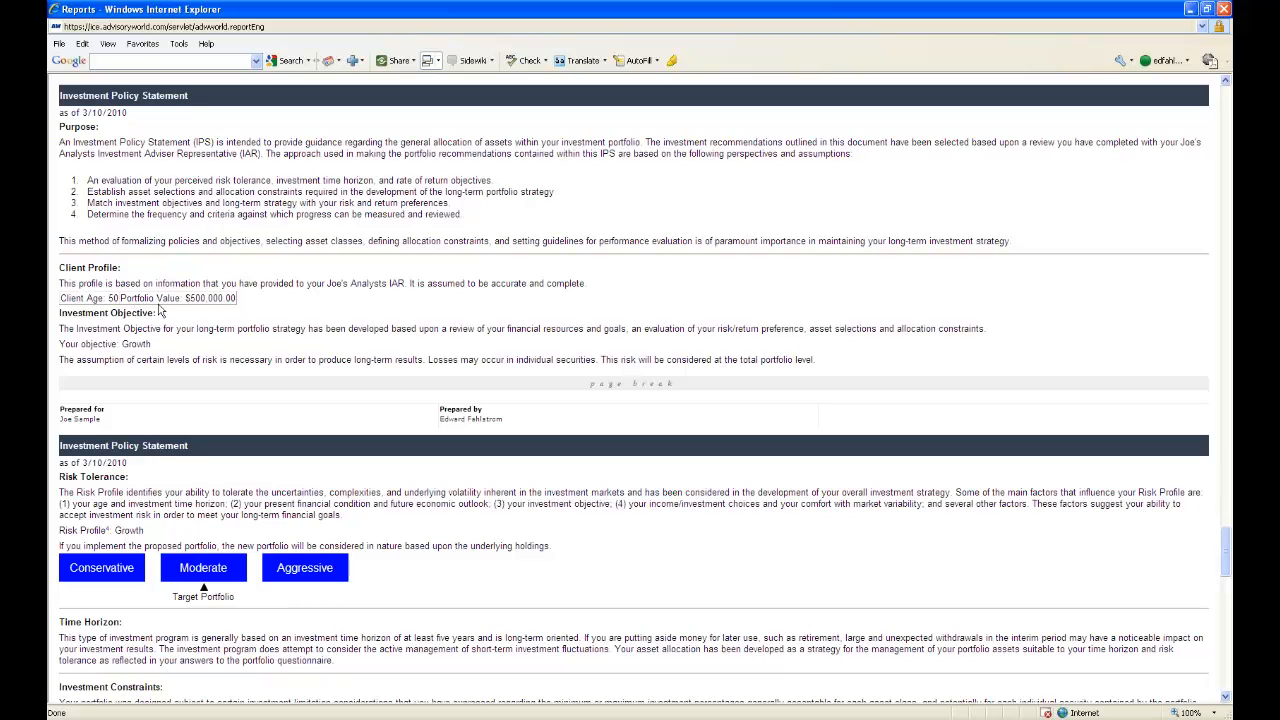
{"action": "scroll", "coordinate": [411, 233], "scroll_direction": "down", "scroll_amount": 2}
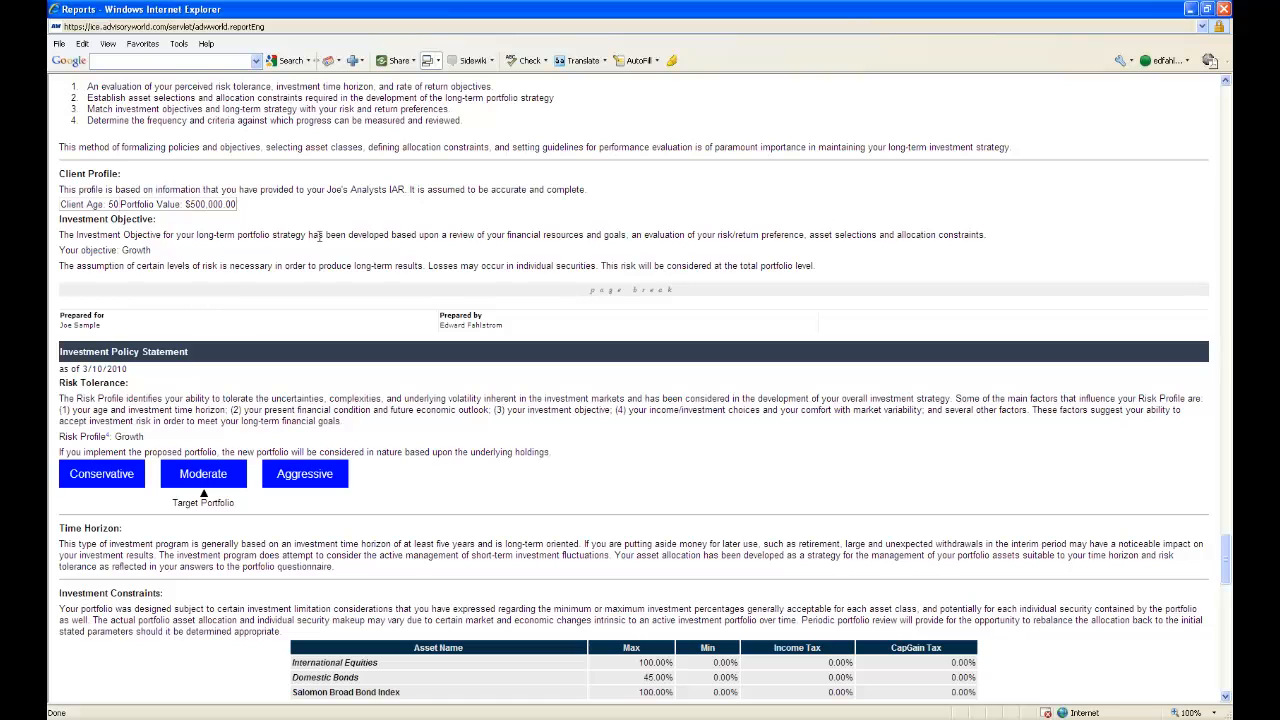
{"action": "scroll", "coordinate": [508, 226], "scroll_direction": "down", "scroll_amount": 4}
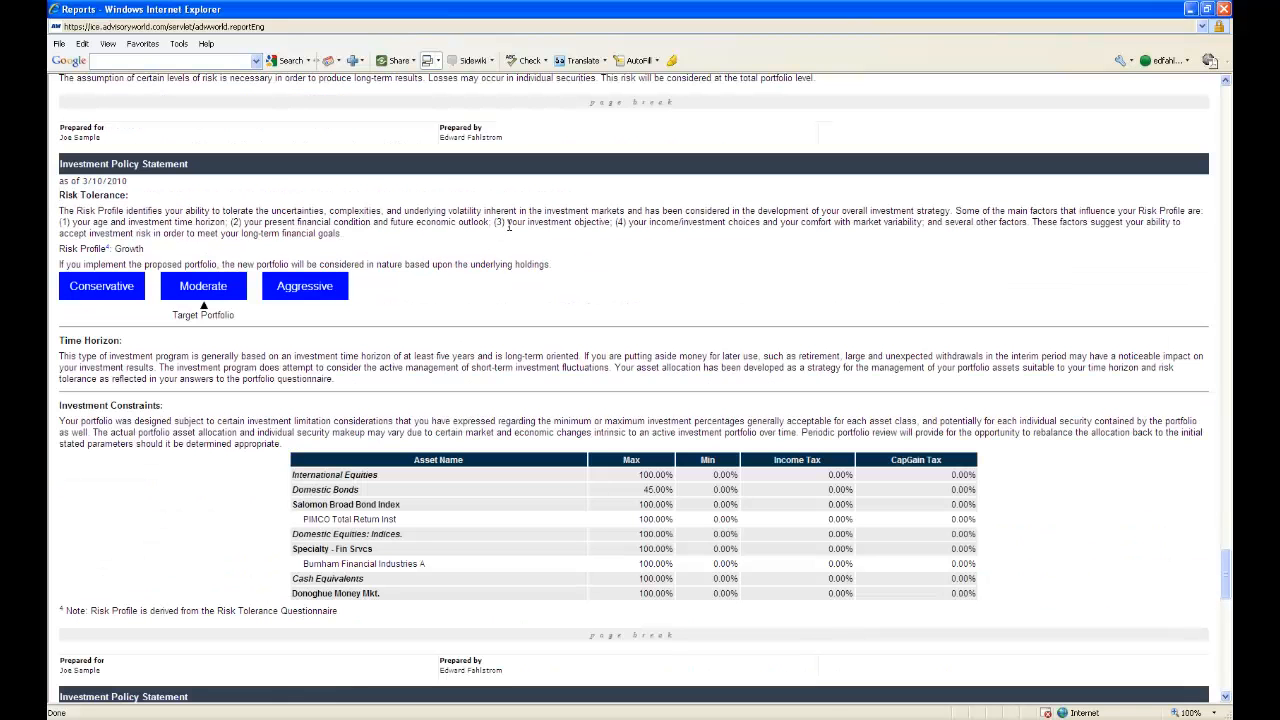
{"action": "scroll", "coordinate": [509, 226], "scroll_direction": "down", "scroll_amount": 4}
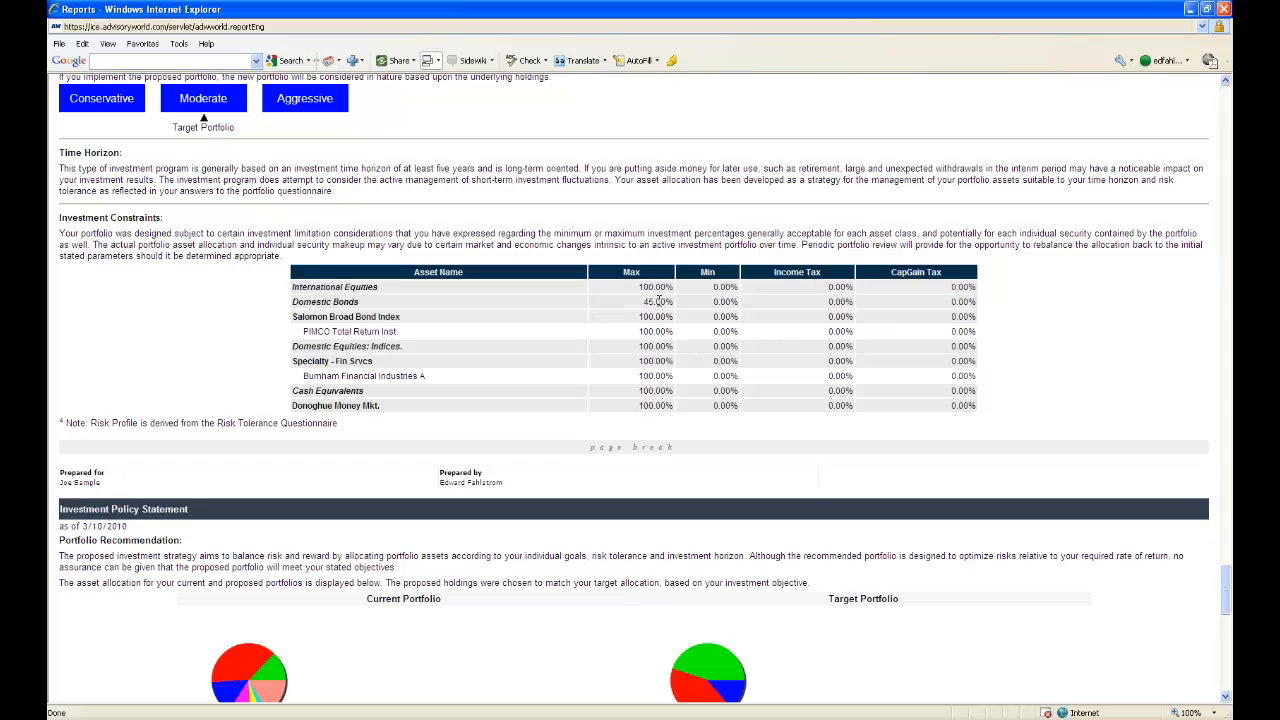
{"action": "scroll", "coordinate": [680, 226], "scroll_direction": "down", "scroll_amount": 6}
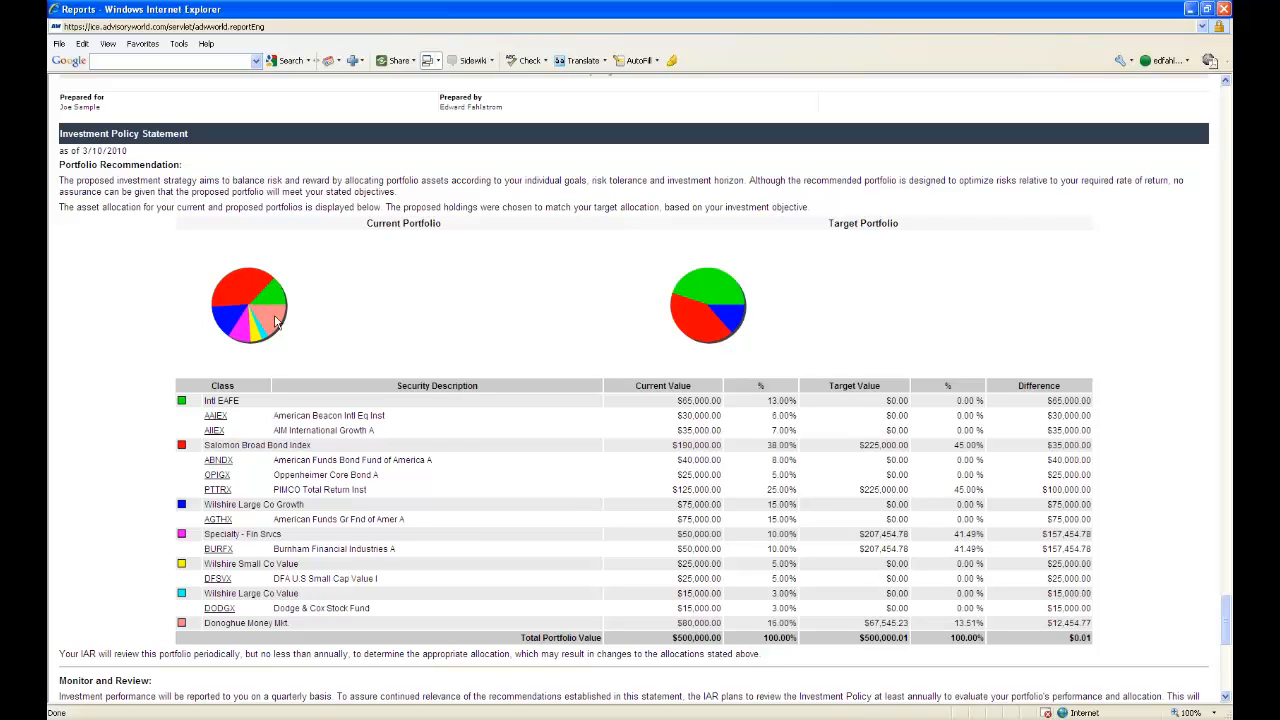
{"action": "mouse_move", "coordinate": [721, 338]}
{"action": "left_click_drag", "start_coordinate": [1227, 622], "coordinate": [1196, 80]}
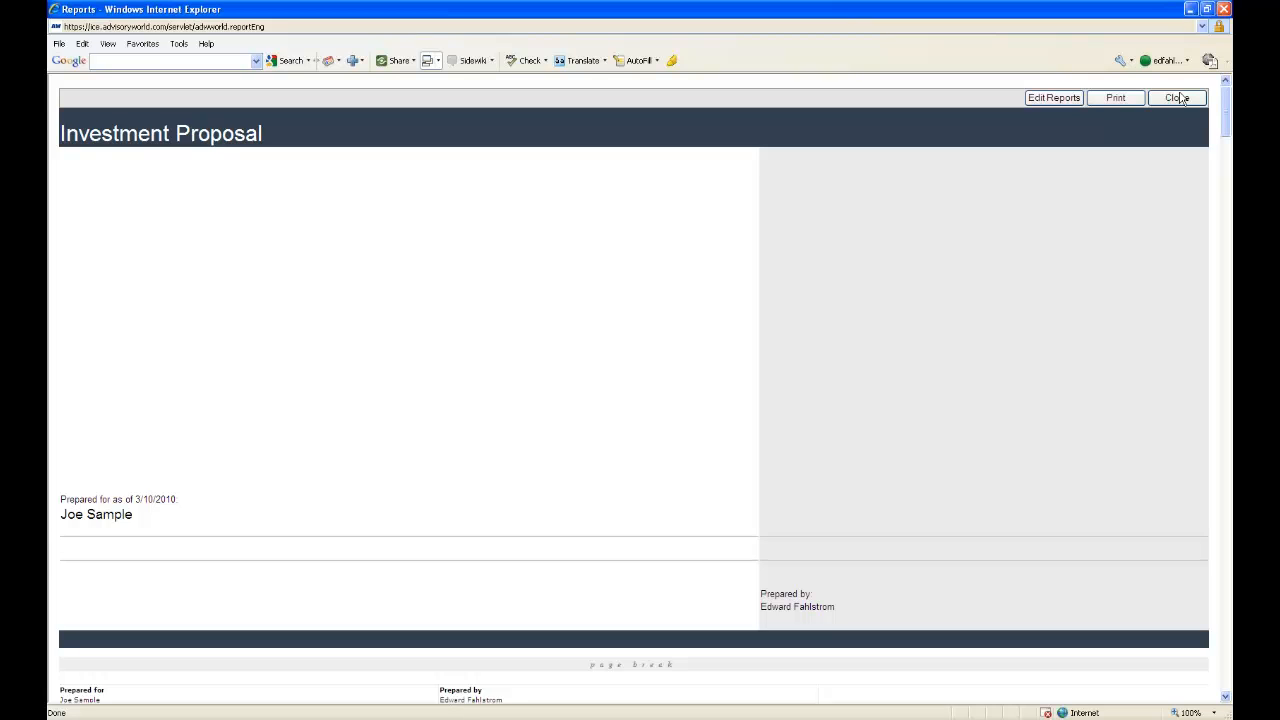
{"action": "left_click", "coordinate": [1178, 97]}
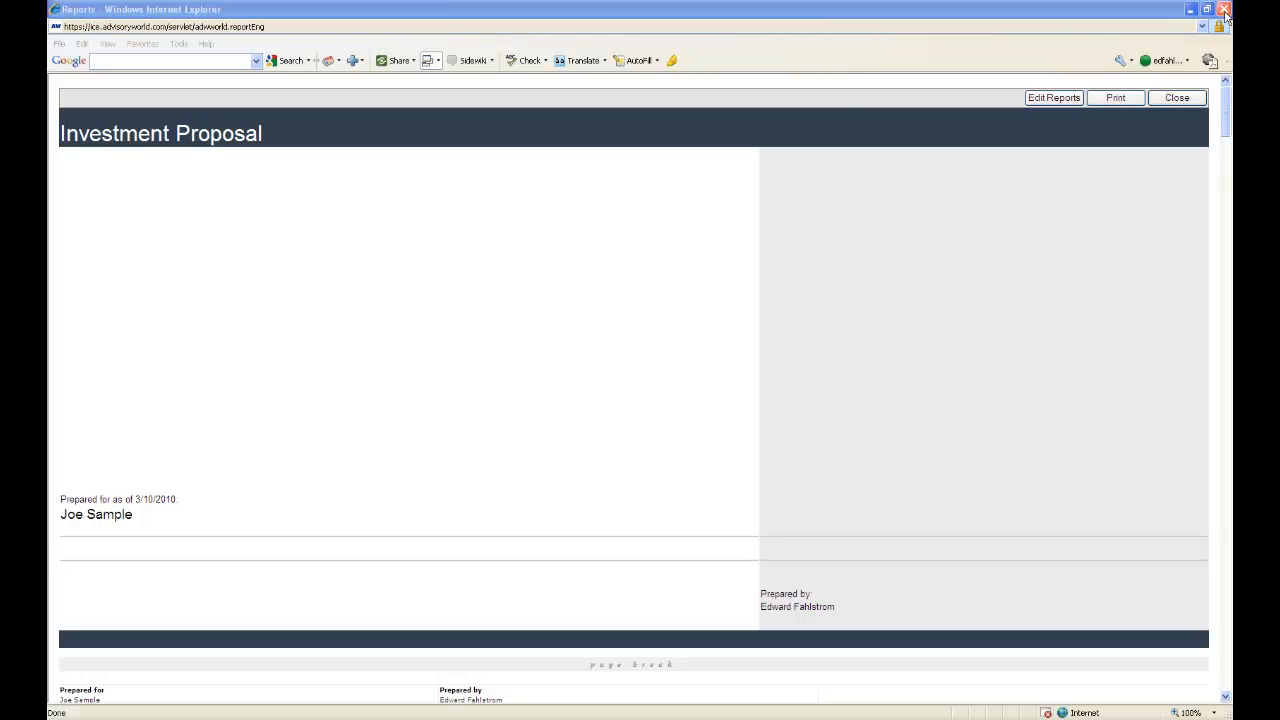